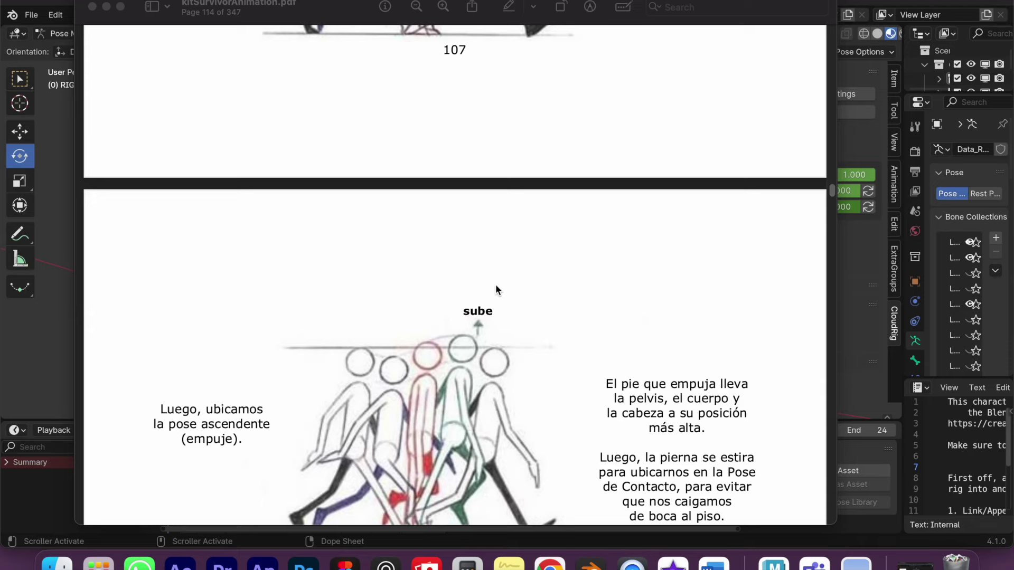
Read pages 113–114 on contact, down, passing and up poses, then return to Blender.
scroll(499, 285, up, 1)
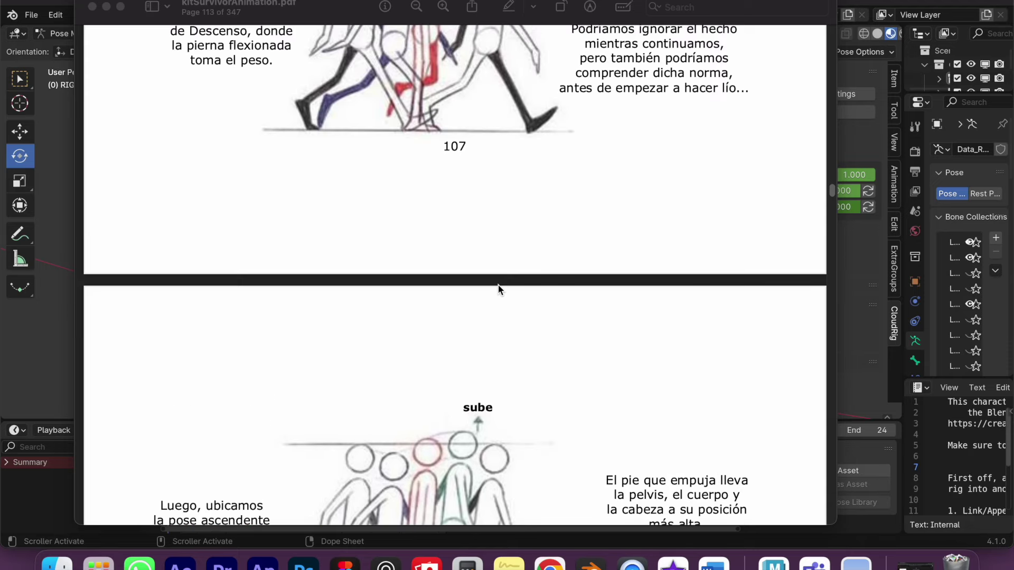
scroll(509, 351, up, 5)
scroll(475, 310, up, 3)
scroll(486, 312, up, 10)
scroll(493, 309, up, 8)
scroll(495, 305, up, 10)
scroll(496, 304, up, 6)
scroll(499, 303, up, 7)
scroll(499, 300, down, 3)
scroll(499, 300, down, 9)
scroll(499, 300, down, 3)
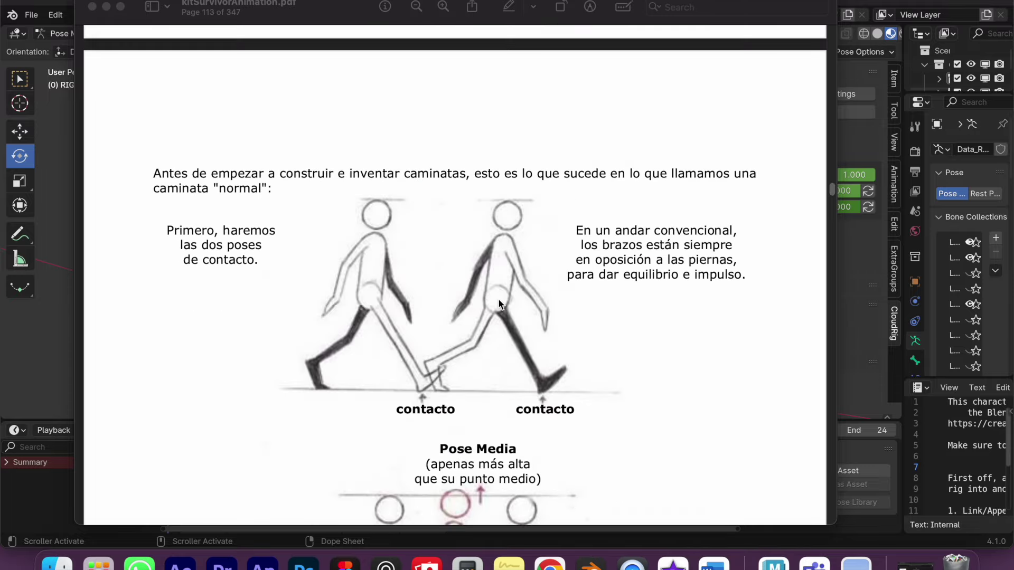
scroll(499, 300, down, 3)
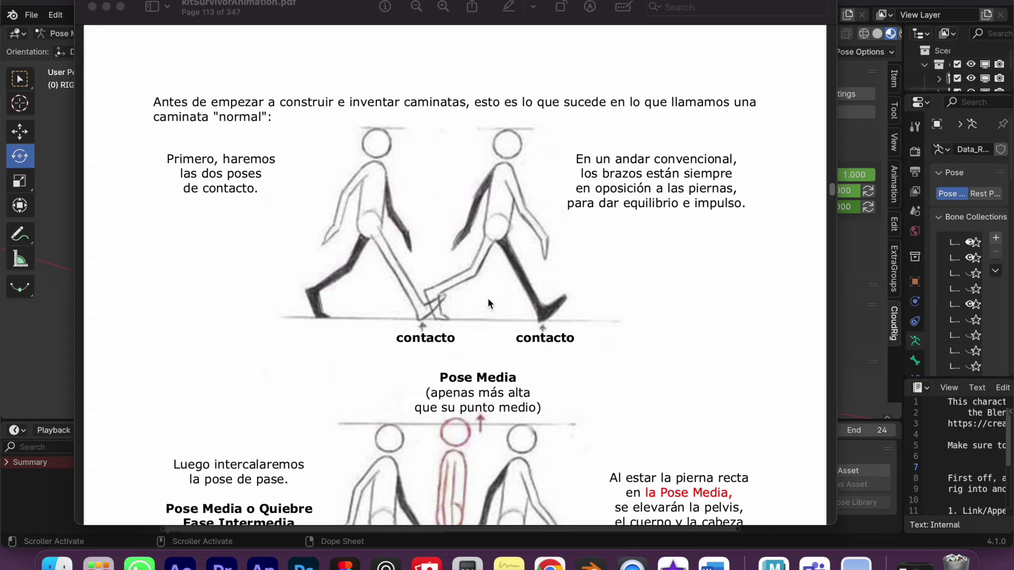
scroll(486, 306, up, 2)
scroll(492, 317, up, 2)
scroll(490, 320, down, 2)
scroll(490, 323, down, 2)
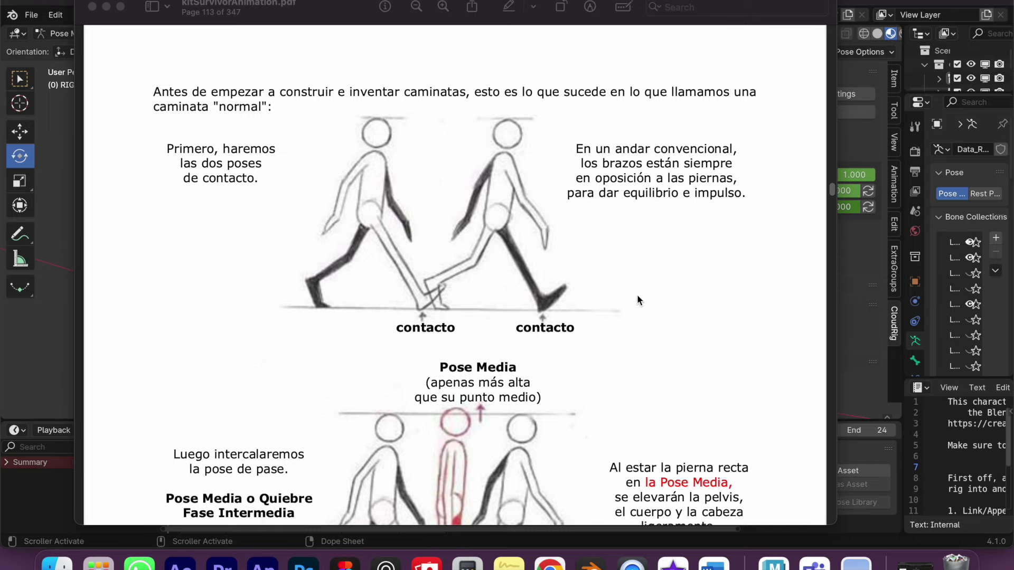
scroll(637, 294, up, 1)
scroll(637, 293, up, 10)
scroll(636, 293, up, 3)
scroll(637, 296, up, 3)
scroll(633, 292, down, 2)
scroll(628, 291, up, 5)
scroll(624, 292, up, 9)
scroll(623, 290, down, 11)
scroll(624, 289, down, 8)
scroll(625, 288, down, 5)
scroll(624, 288, down, 8)
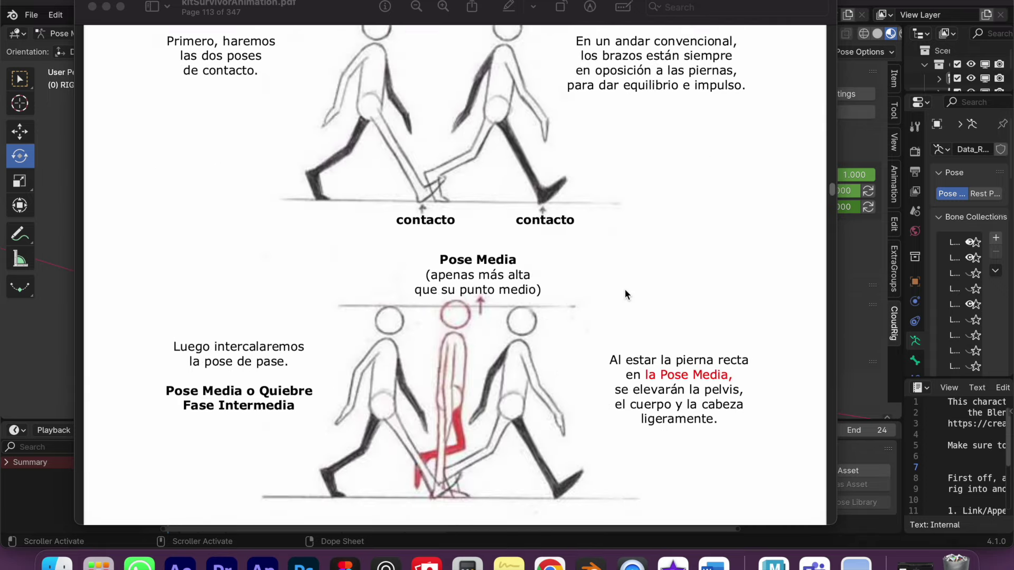
scroll(624, 289, down, 2)
scroll(625, 293, down, 1)
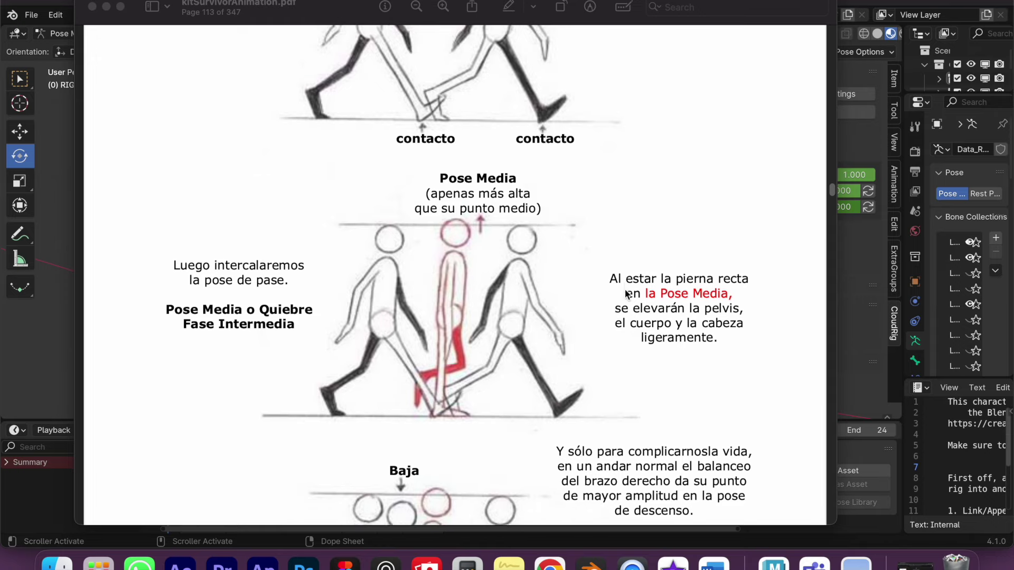
scroll(576, 325, down, 2)
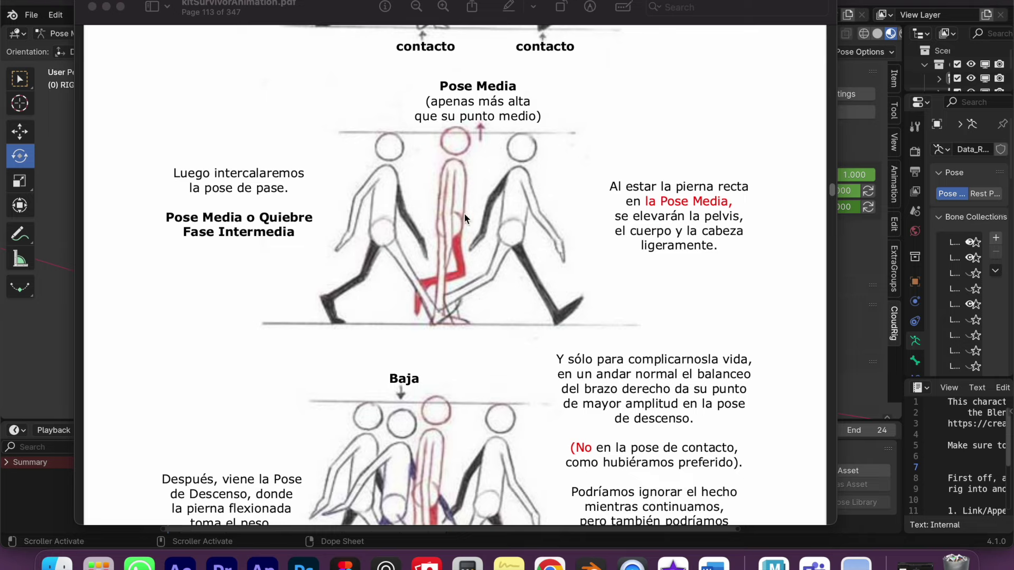
scroll(445, 335, down, 3)
scroll(447, 337, down, 6)
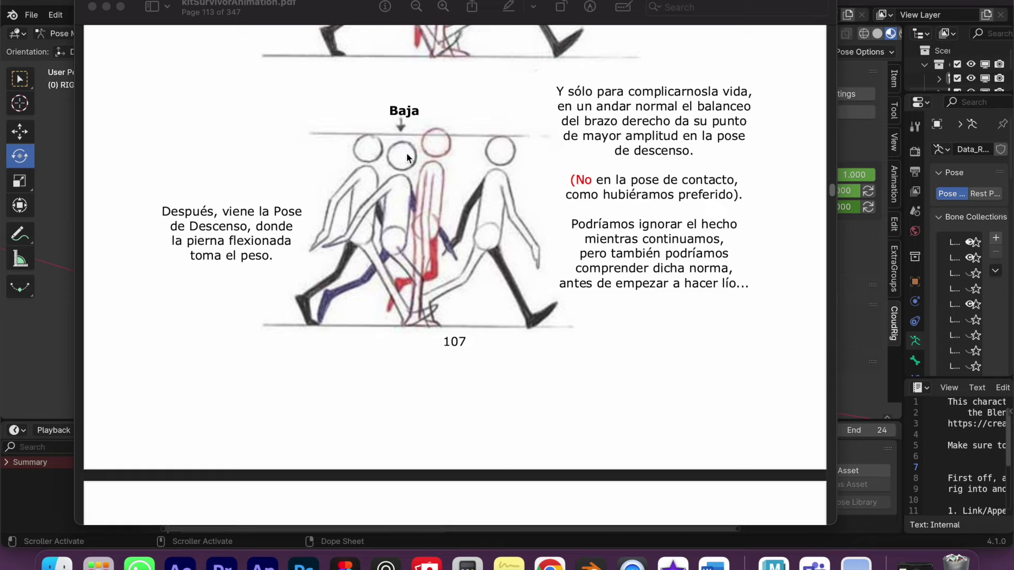
scroll(430, 311, down, 4)
scroll(430, 310, down, 6)
scroll(421, 306, down, 4)
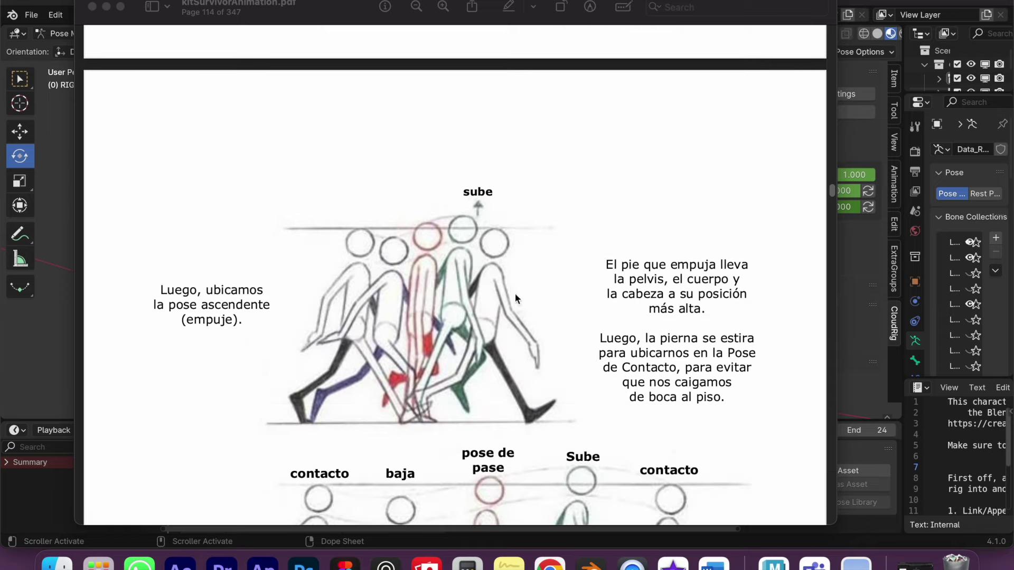
scroll(510, 333, down, 4)
scroll(510, 333, down, 5)
scroll(518, 335, down, 1)
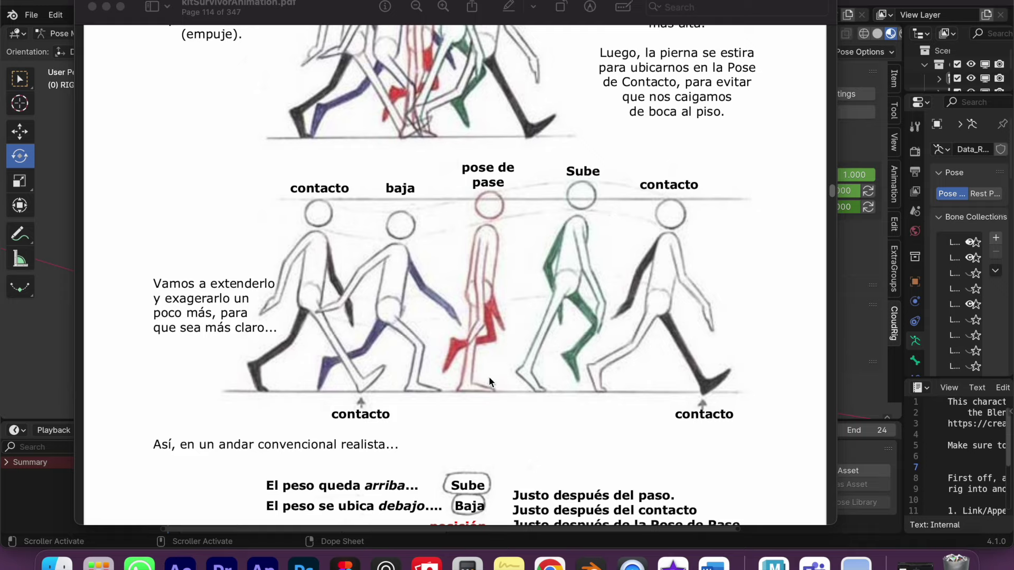
scroll(489, 376, down, 7)
scroll(489, 376, down, 15)
click(62, 306)
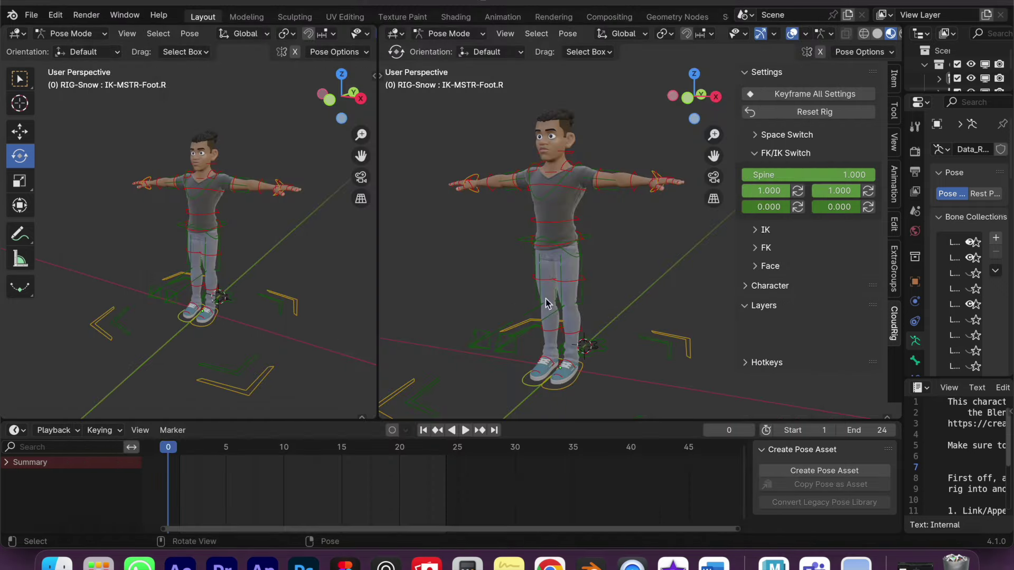
Set the animation start frame to 0 and play back the existing animation.
click(814, 435)
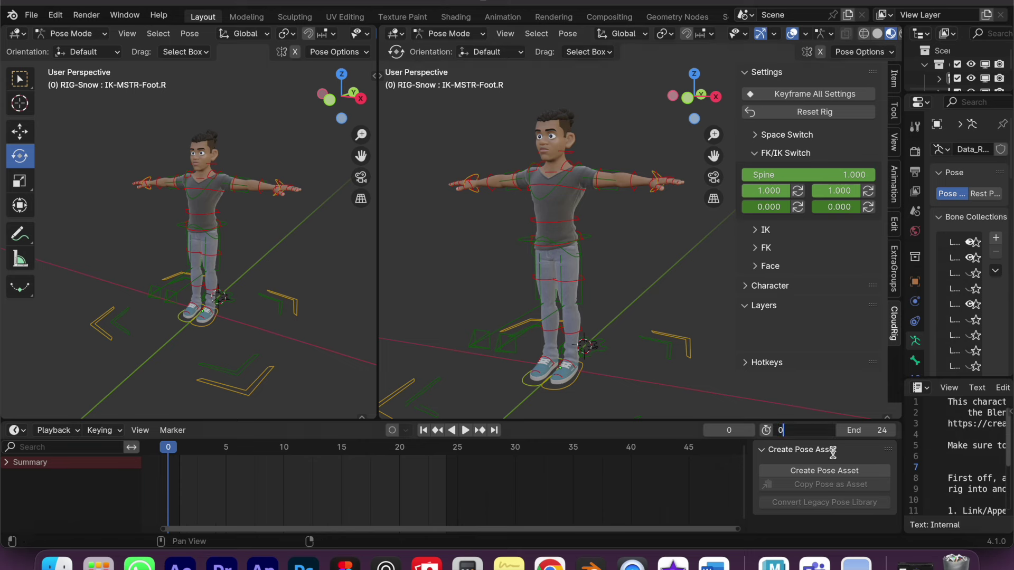
key(Return)
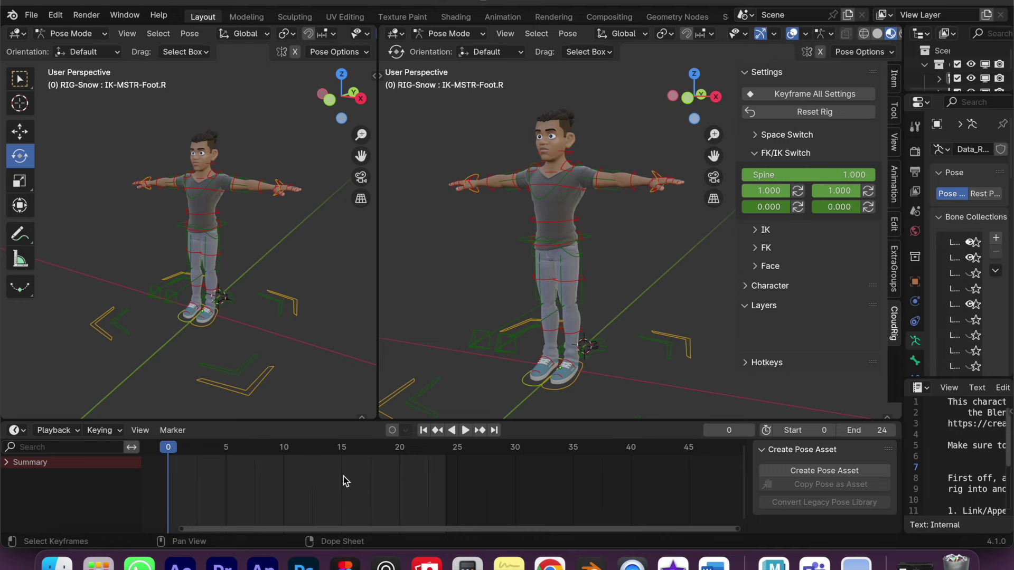
key(x)
middle_drag(338, 481, 372, 475)
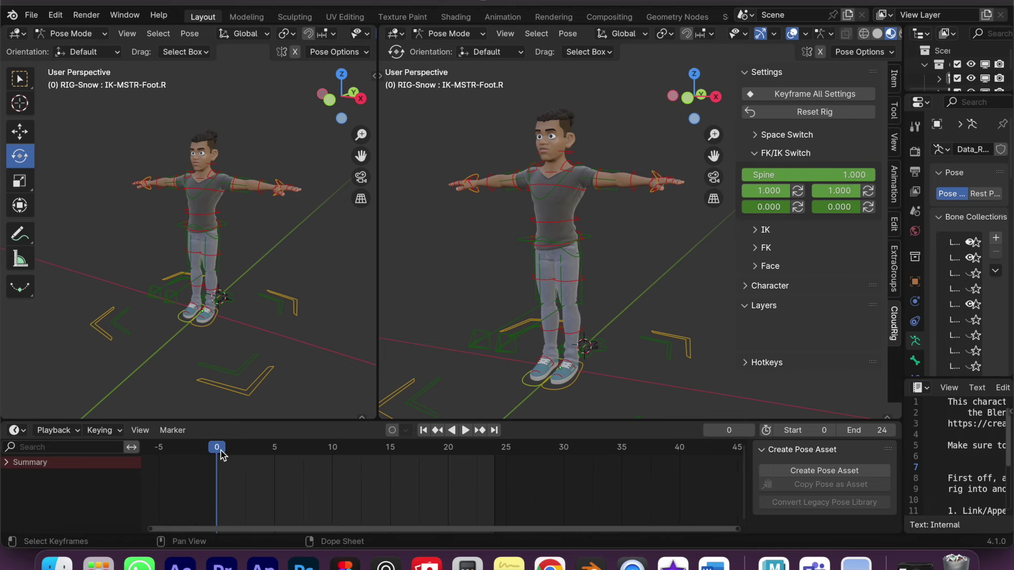
key(space)
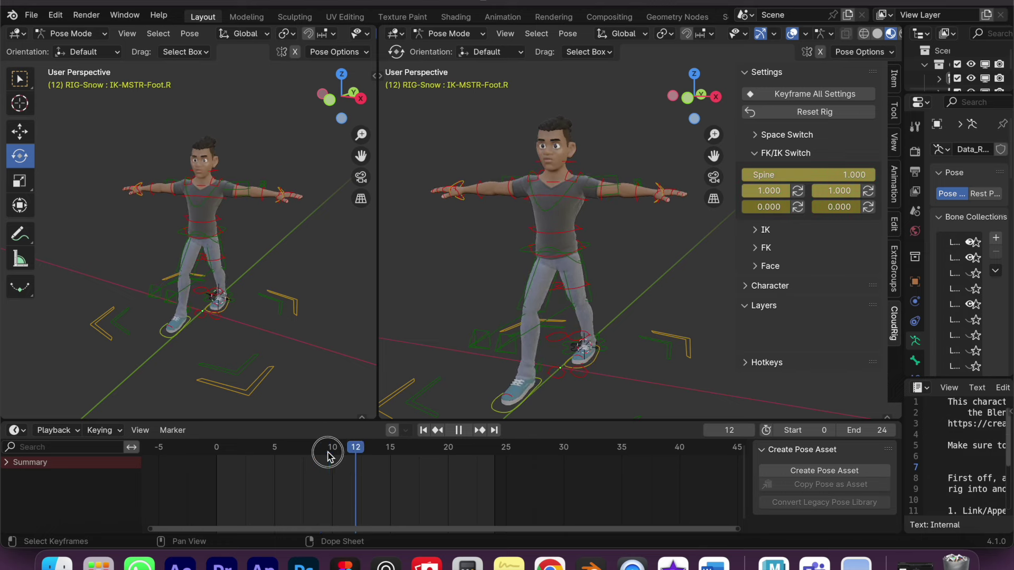
key(space)
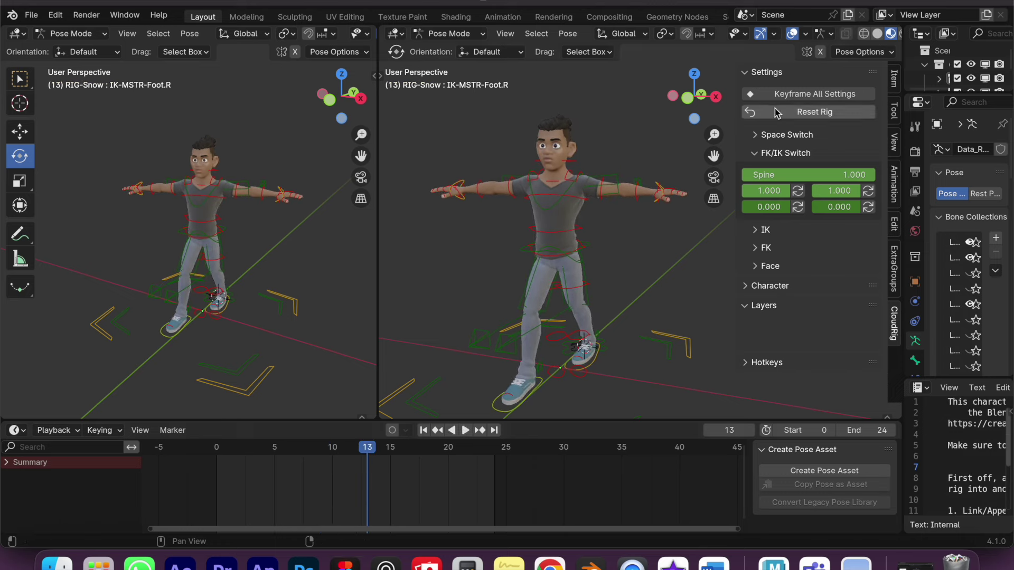
Reset the Snow rig to its T-pose, delete all old keyframes and key the rest pose at frame 0.
click(594, 209)
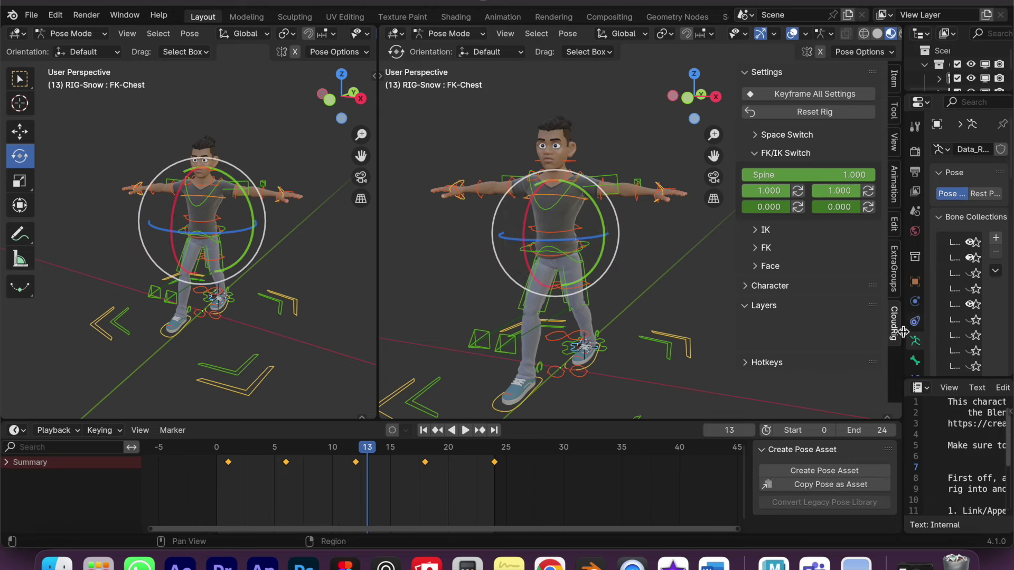
click(811, 112)
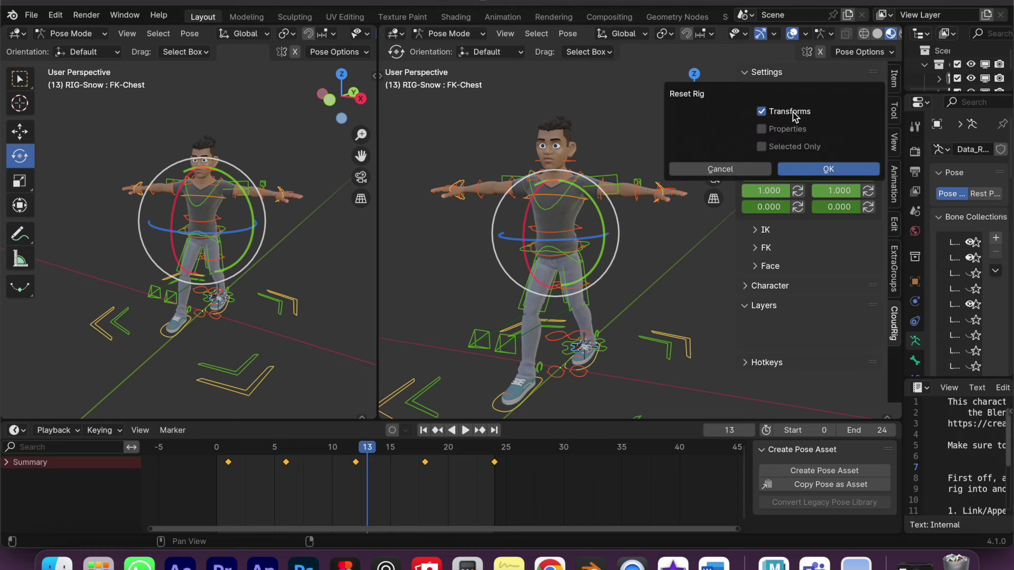
click(806, 173)
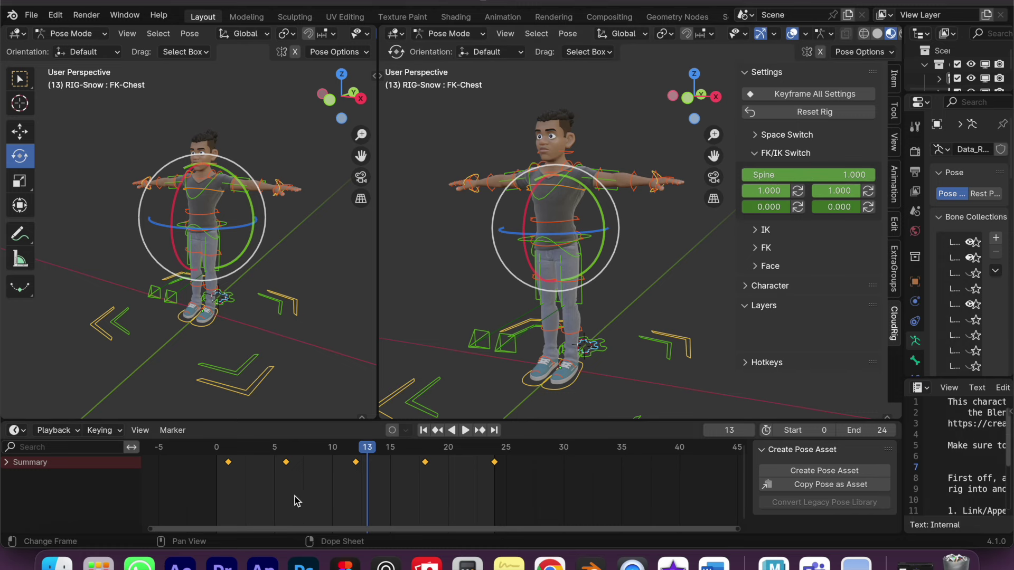
key(Delete)
click(217, 465)
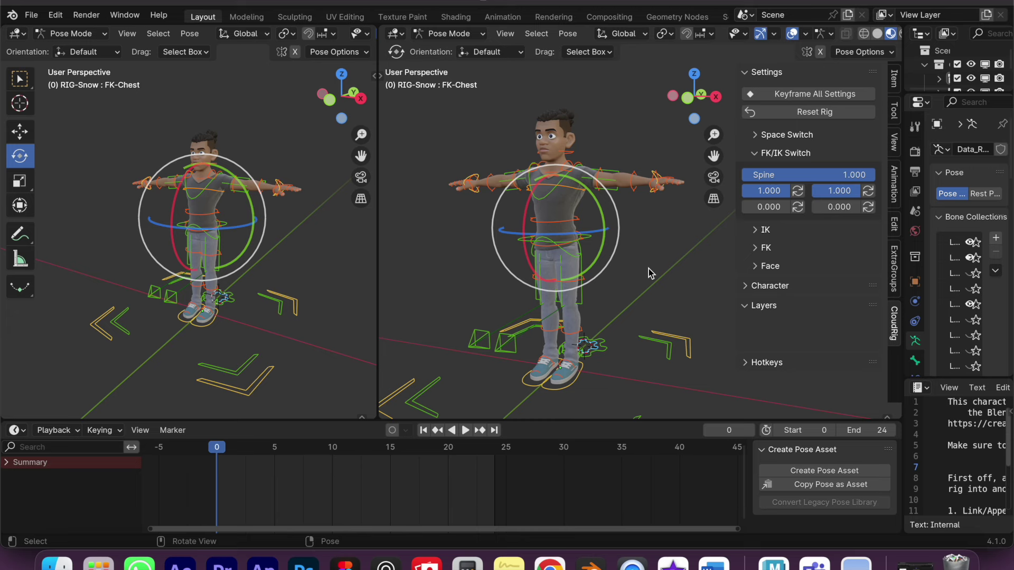
key(i)
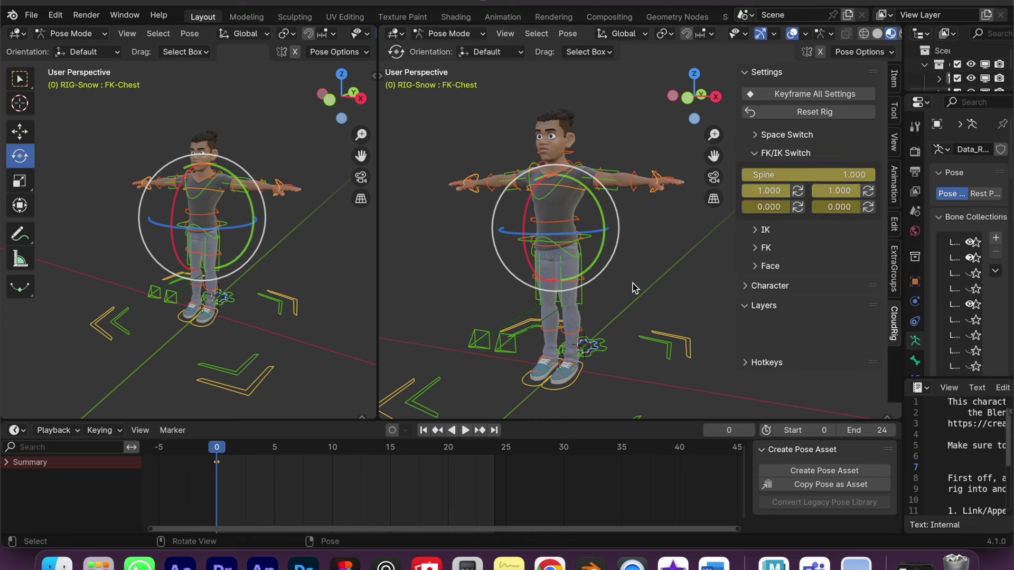
Orbit around the character's torso and deselect all of the rig's bones.
scroll(603, 253, up, 1)
scroll(605, 240, up, 3)
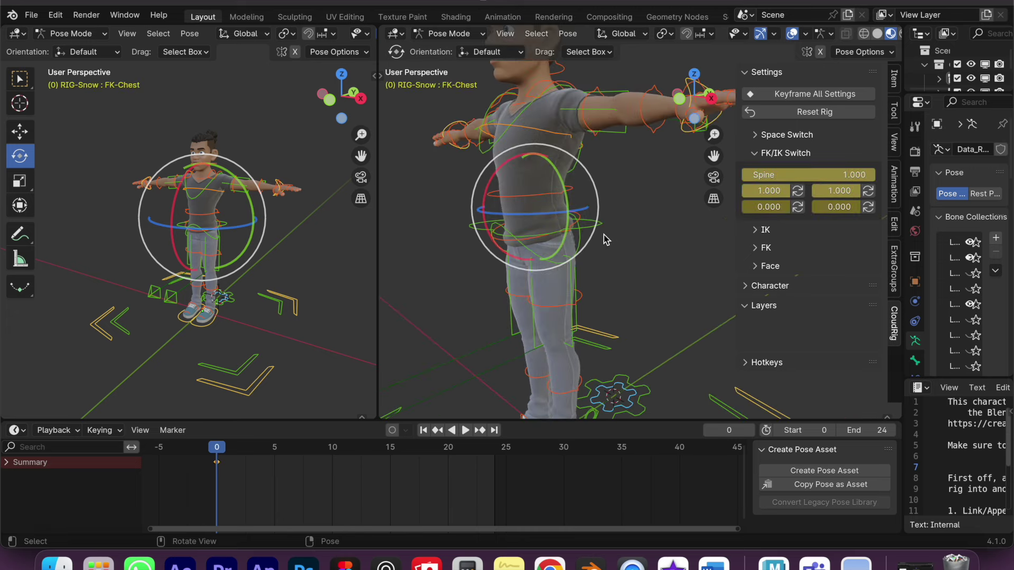
middle_drag(618, 199, 603, 131)
scroll(623, 221, down, 2)
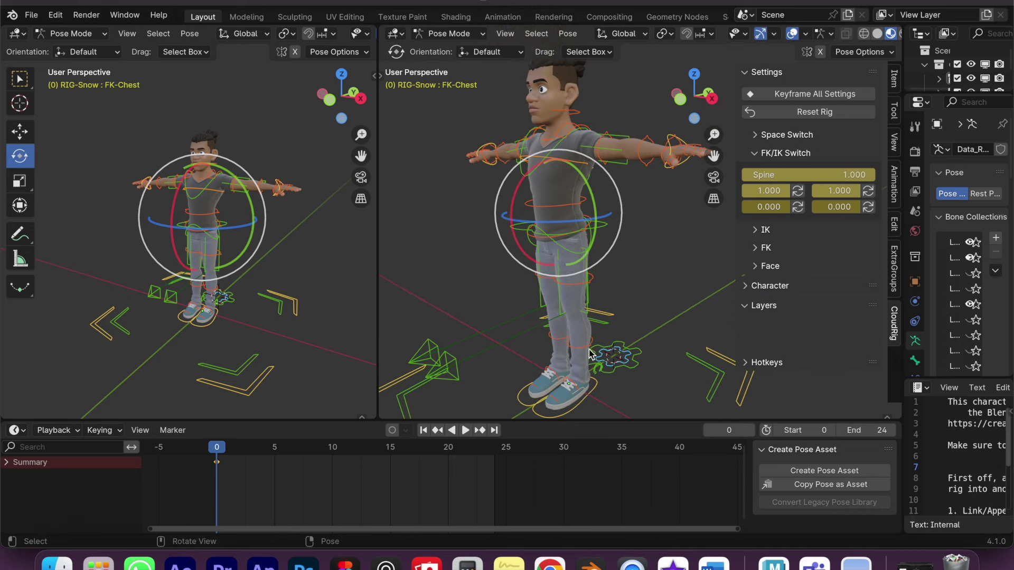
mouse_move(639, 261)
middle_down()
mouse_move(668, 257)
mouse_move(644, 262)
middle_up()
click(644, 262)
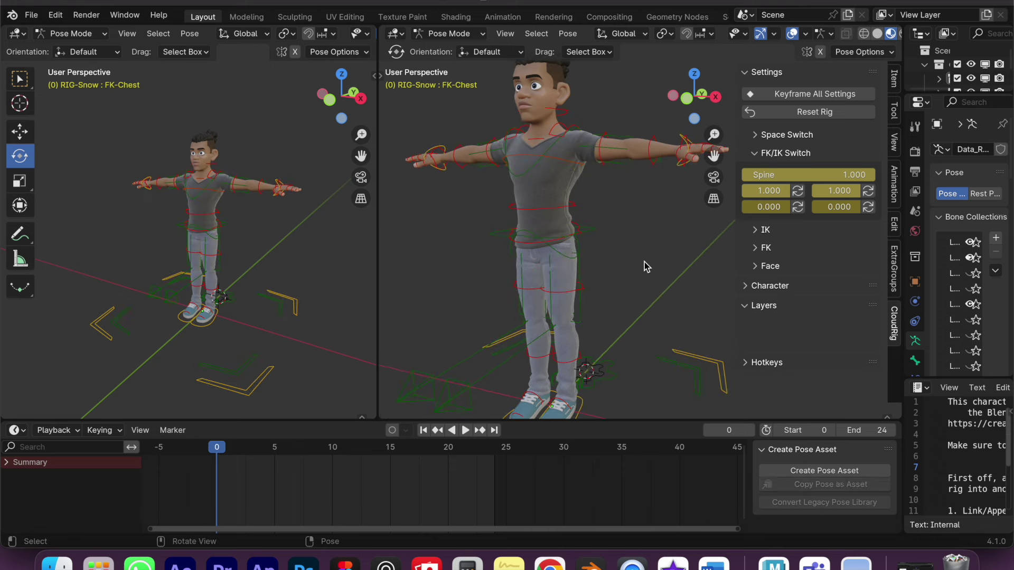
Frame the legs and feet in a Right Orthographic side view with the ExtraGroups sidebar showing.
click(688, 99)
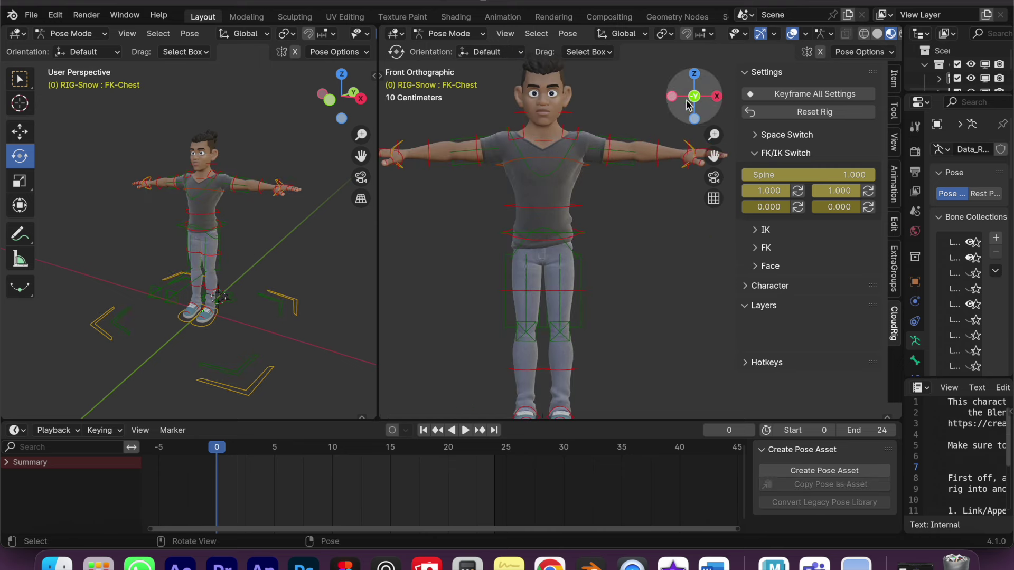
click(717, 96)
scroll(649, 309, up, 2)
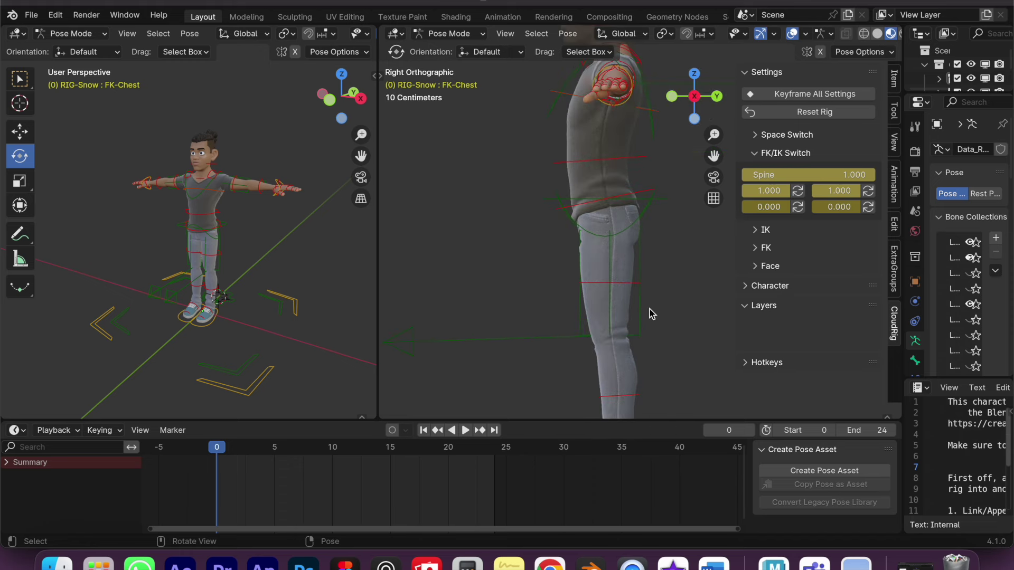
shift+middle_drag(649, 309, 589, 150)
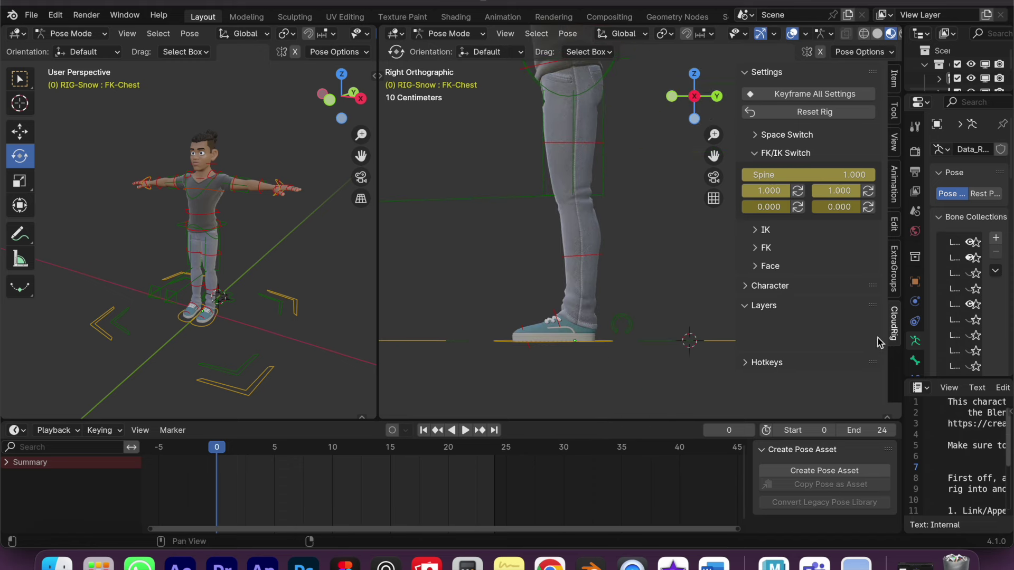
click(894, 270)
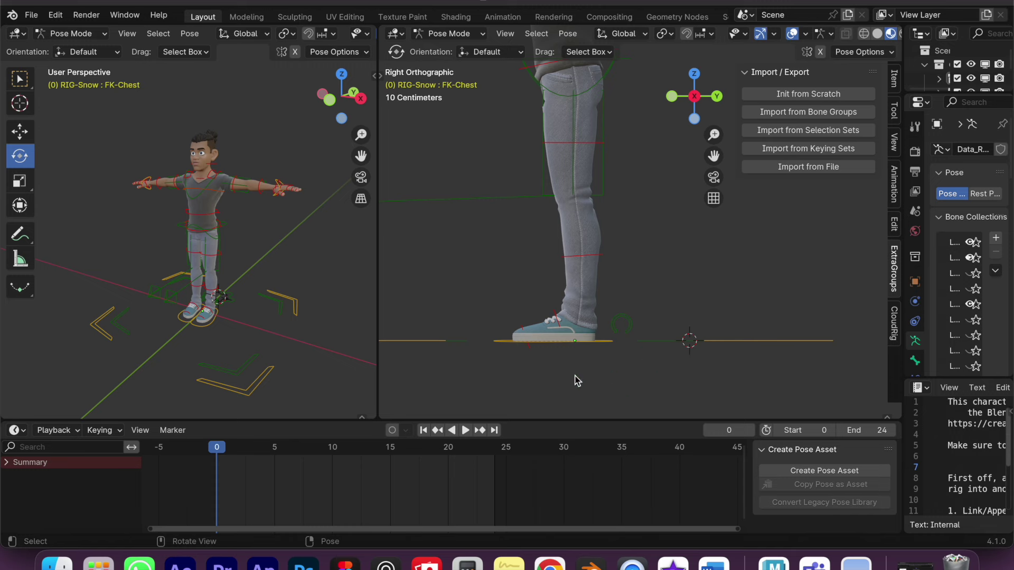
In the ExtraGroups tab, start bone groups fresh and enable Name clickable and Use color label.
mouse_move(613, 358)
middle_down()
mouse_move(623, 317)
mouse_move(583, 315)
middle_up()
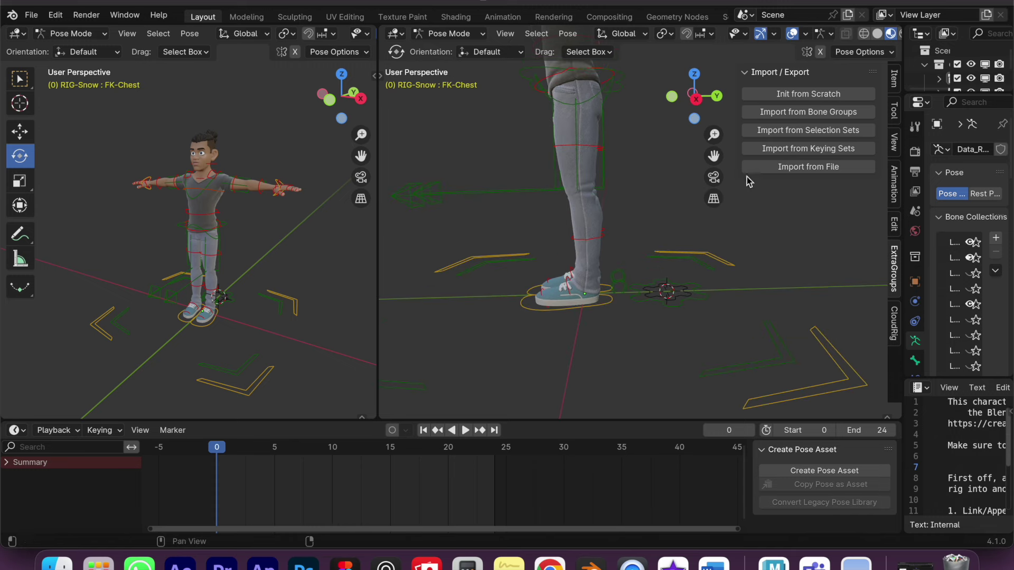
click(810, 95)
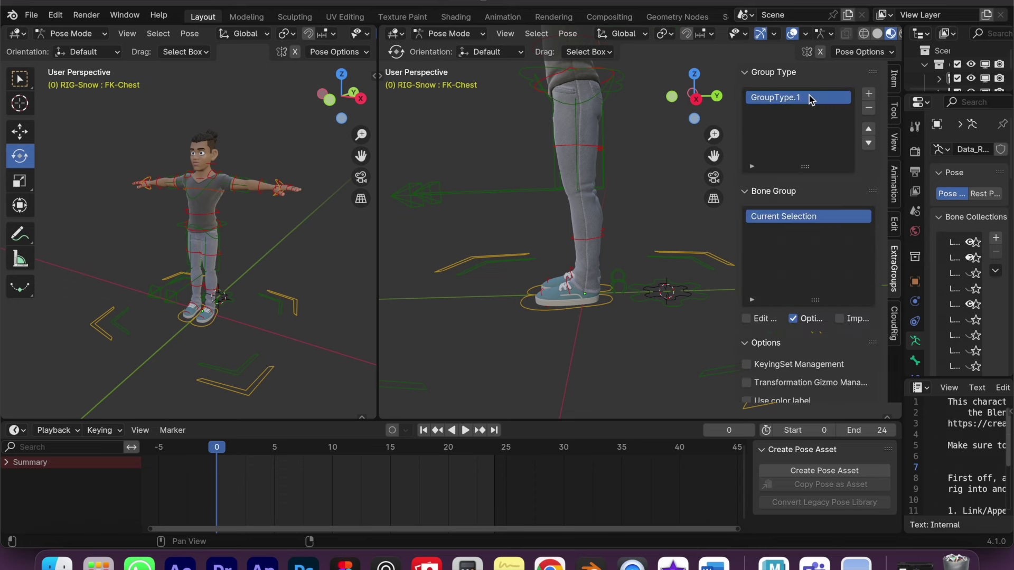
click(745, 74)
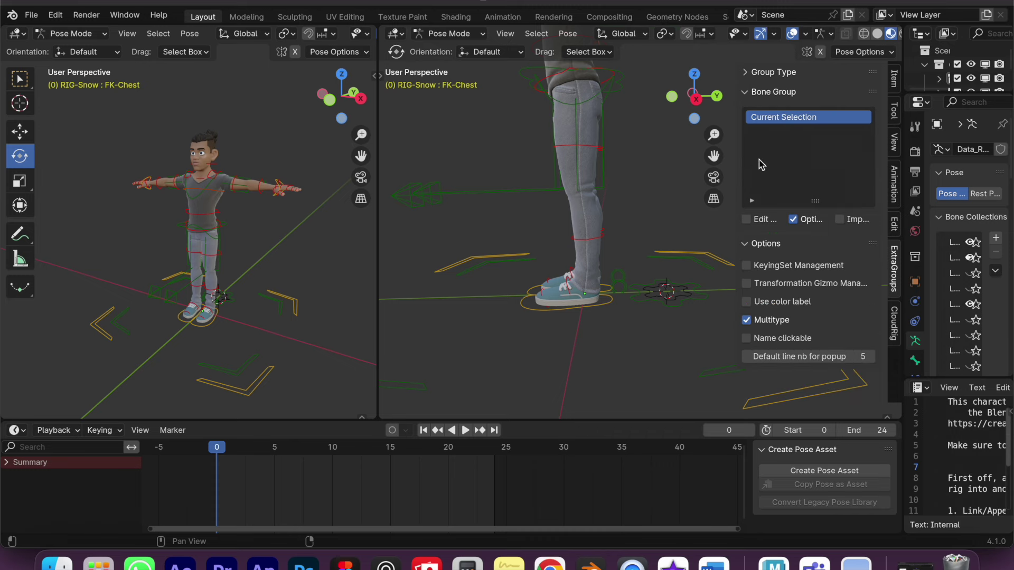
click(766, 218)
click(753, 341)
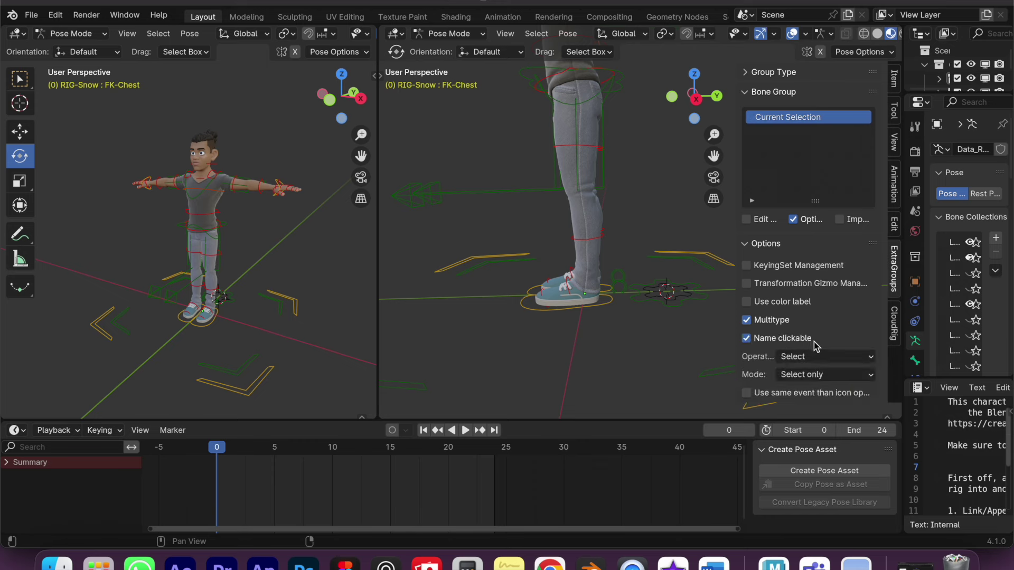
click(750, 304)
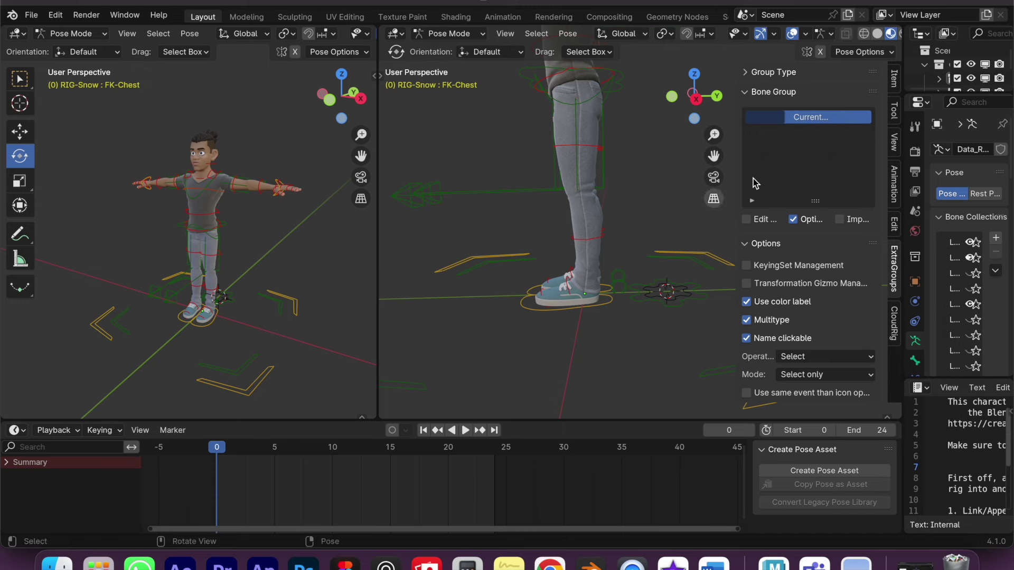
Select the left foot IK control and turn on bone-group editing.
mouse_move(598, 342)
middle_down()
mouse_move(629, 351)
mouse_move(536, 332)
middle_up()
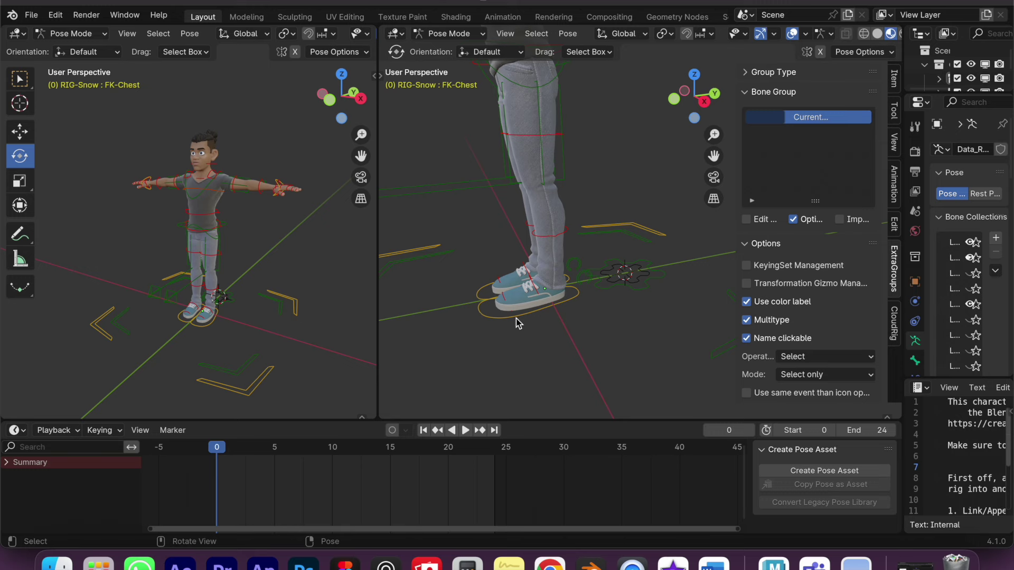
click(516, 319)
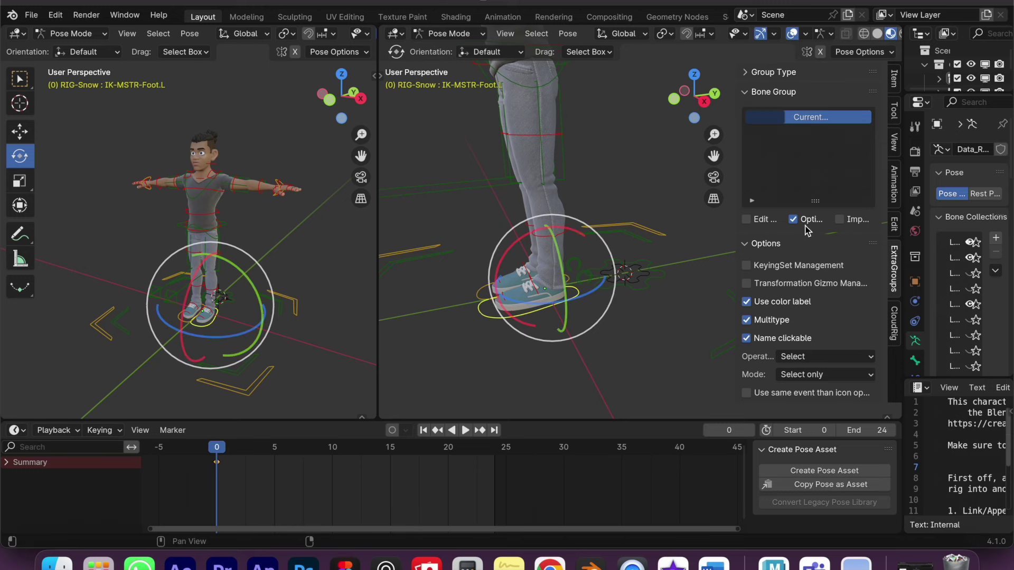
click(753, 224)
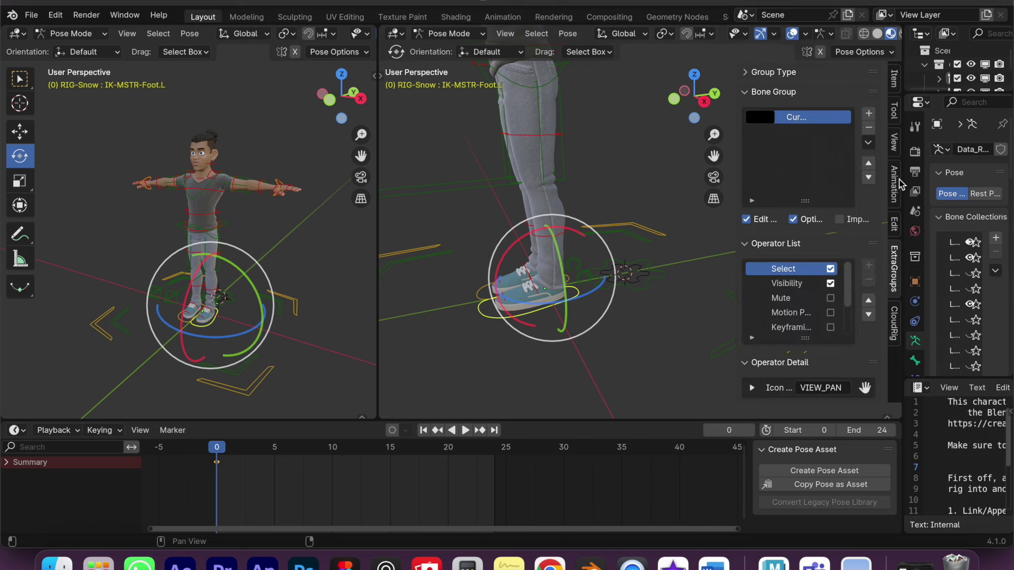
Add L_foot and R_foot bone groups for the left and right foot IK controls.
click(869, 116)
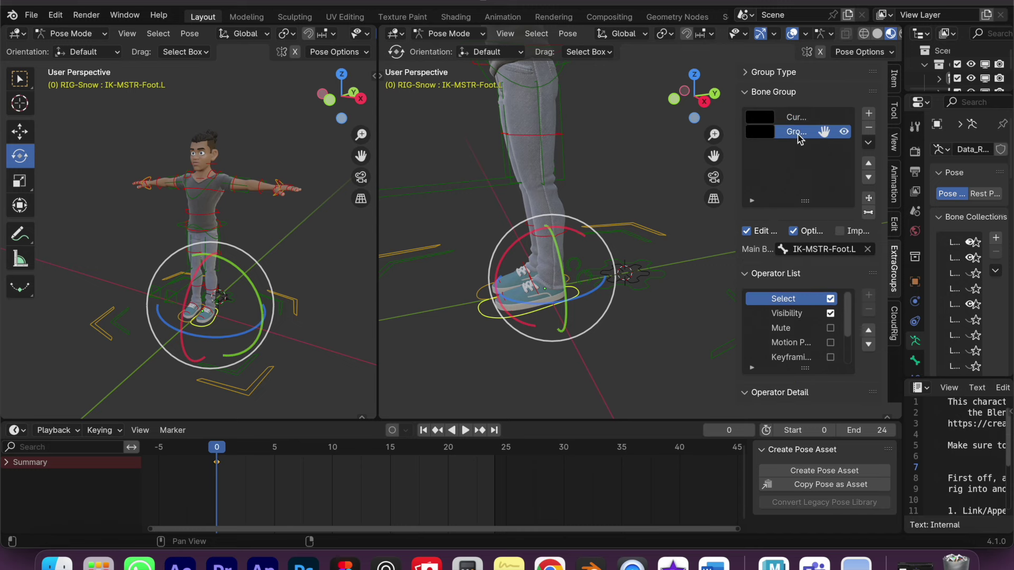
drag(738, 159, 649, 158)
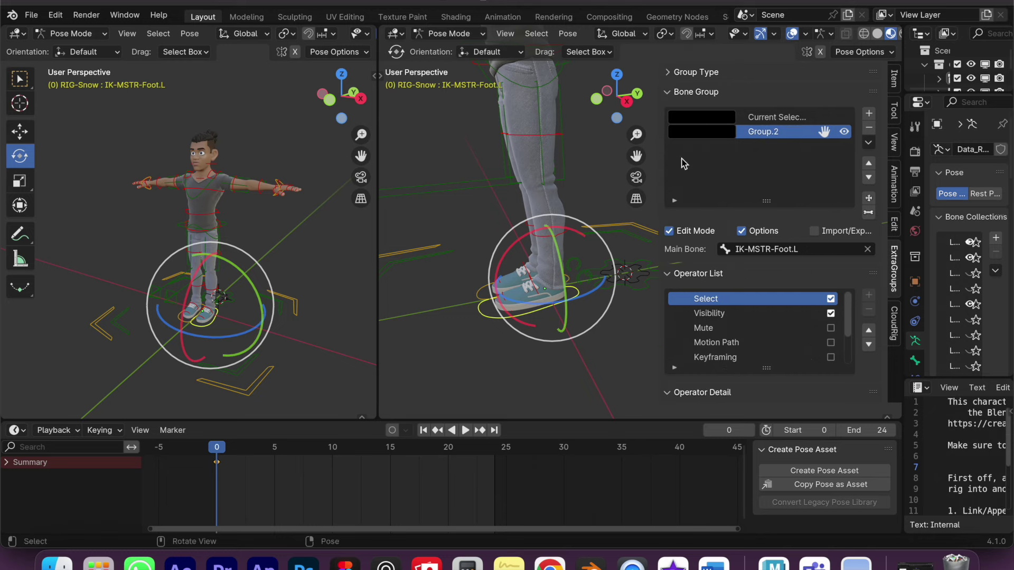
double_click(765, 131)
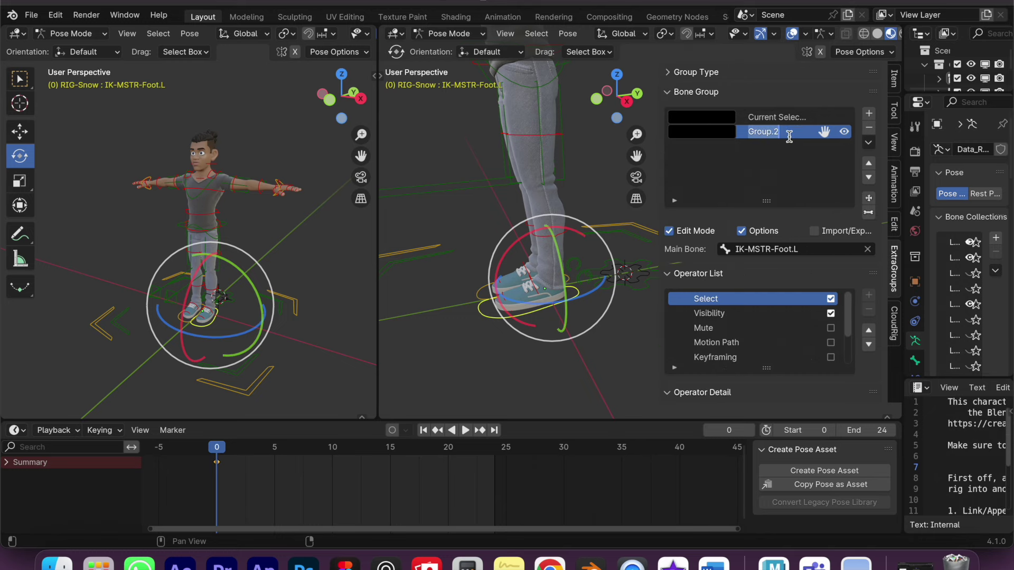
text(L)
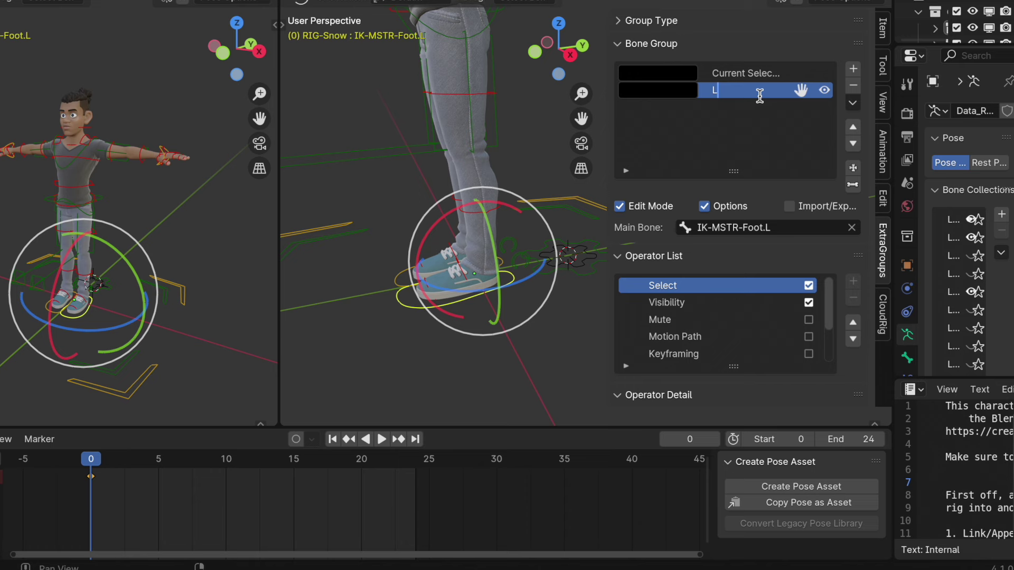
text(_)
text(foot)
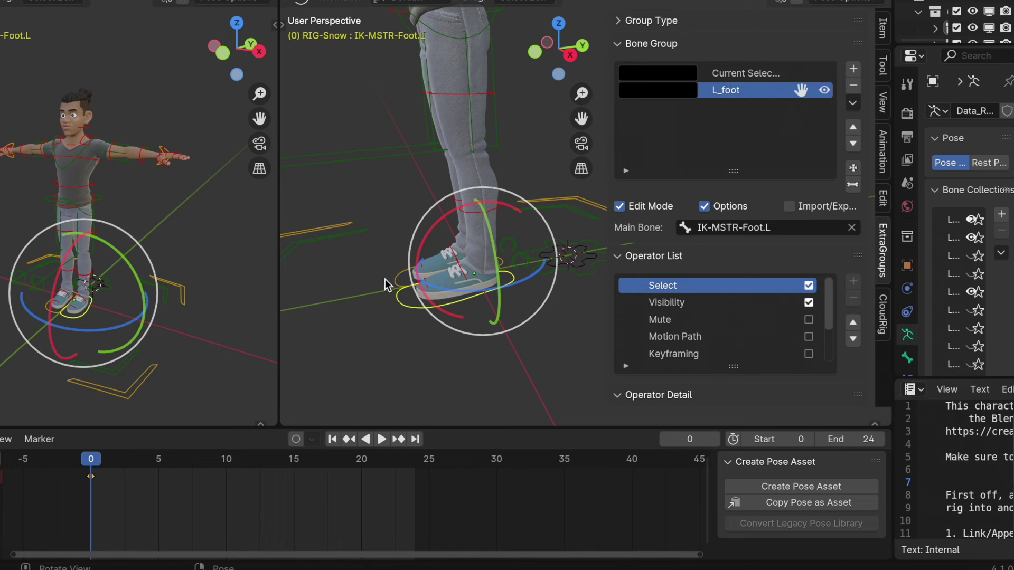
click(392, 282)
click(853, 69)
double_click(742, 109)
text(R_)
text(foot)
key(Return)
Add a COG bone group for the torso master control and a Hip group for the hips control.
shift+middle_drag(498, 133, 498, 235)
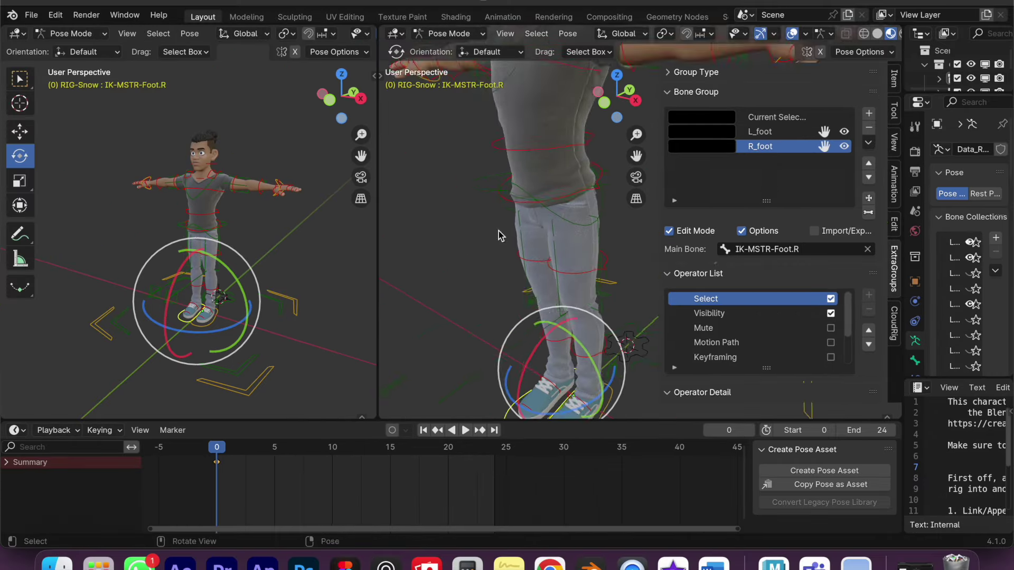
click(550, 158)
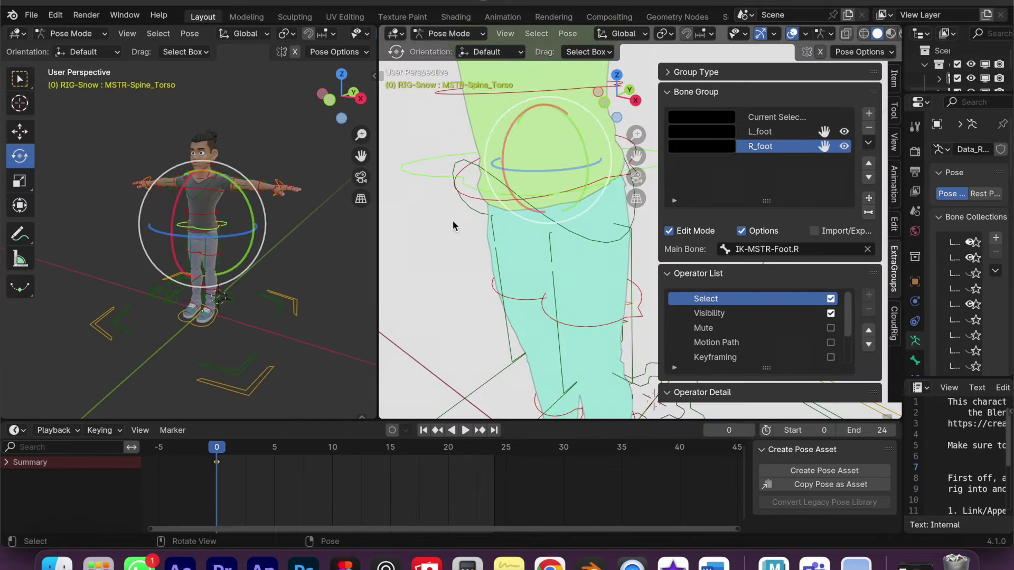
key(r)
key(r)
click(868, 113)
double_click(760, 160)
text(COG)
key(Return)
click(202, 233)
key(KP_Decimal)
key(KP_Decimal)
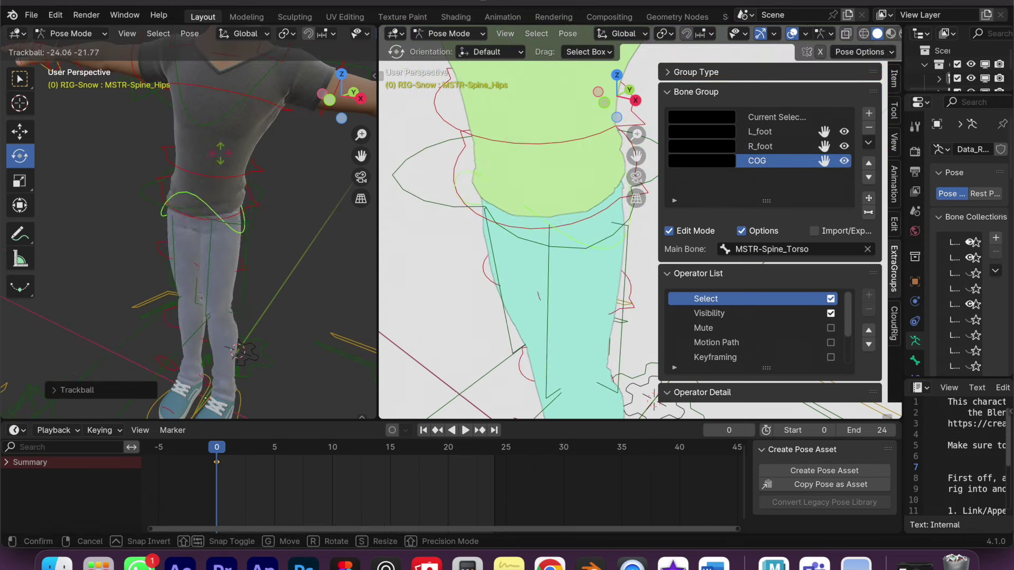
click(869, 113)
double_click(808, 175)
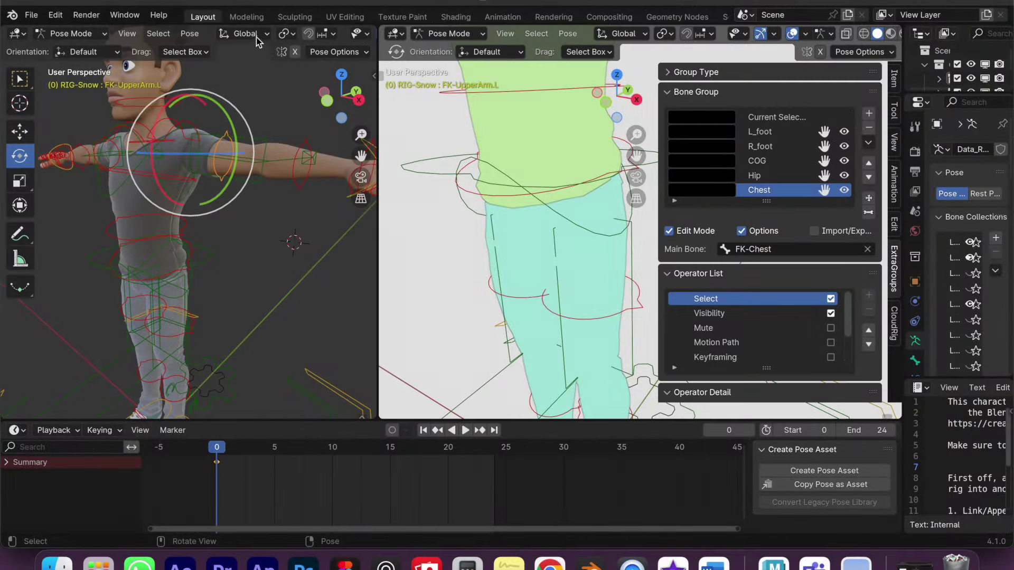
click(257, 36)
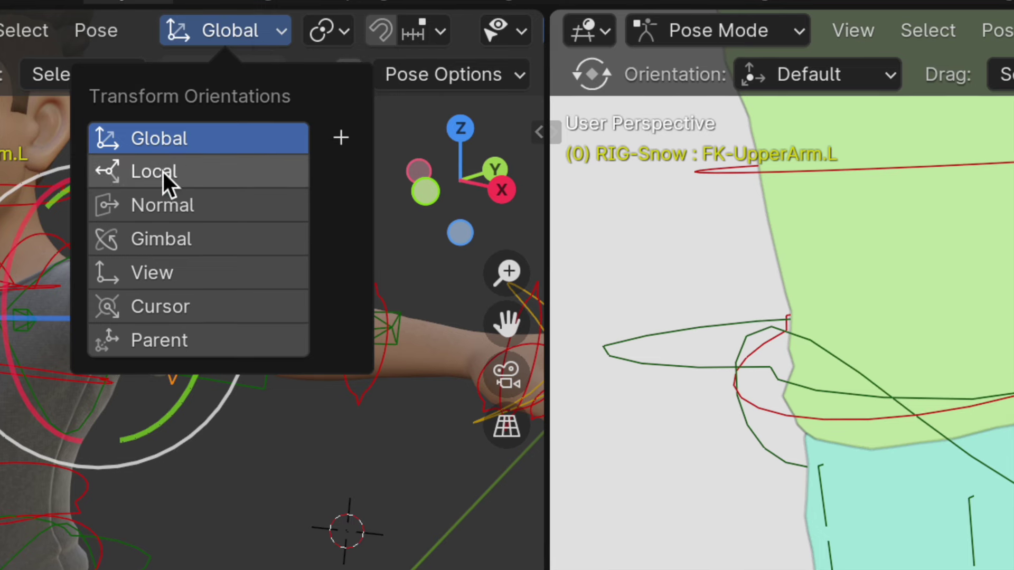
In Local orientation, rotate FK-UpperArm.L downward from the T-pose.
click(152, 170)
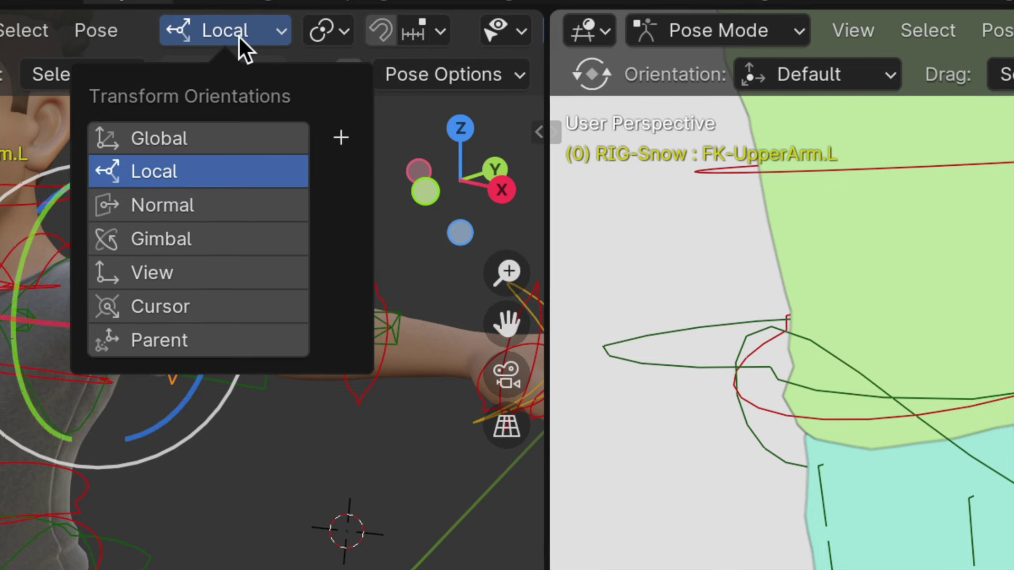
middle_drag(232, 331, 194, 349)
drag(220, 264, 220, 336)
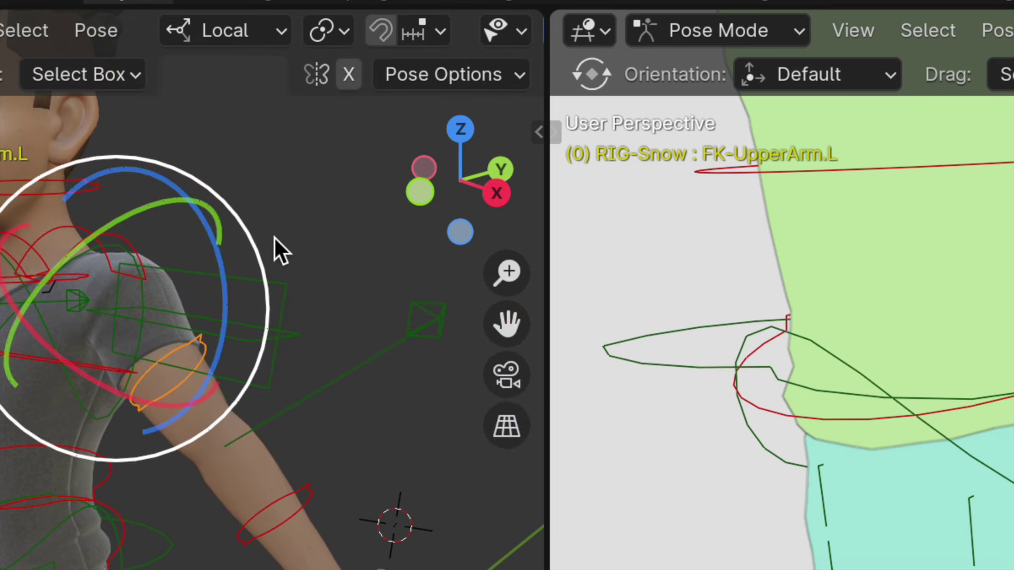
scroll(322, 246, down, 2)
scroll(317, 285, down, 2)
shift+middle_drag(281, 331, 356, 261)
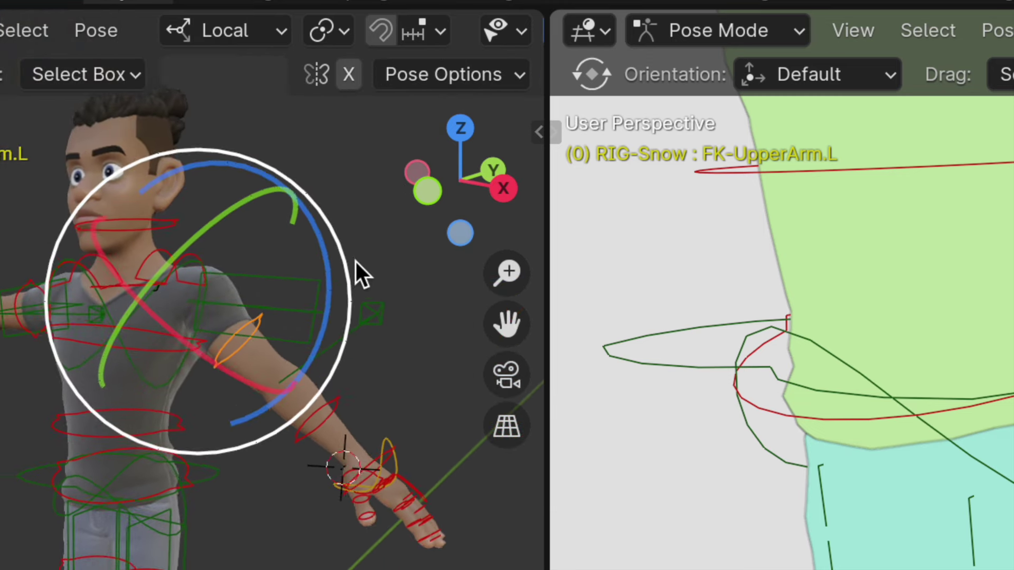
mouse_move(252, 361)
mouse_down()
mouse_move(232, 358)
mouse_move(244, 361)
mouse_up()
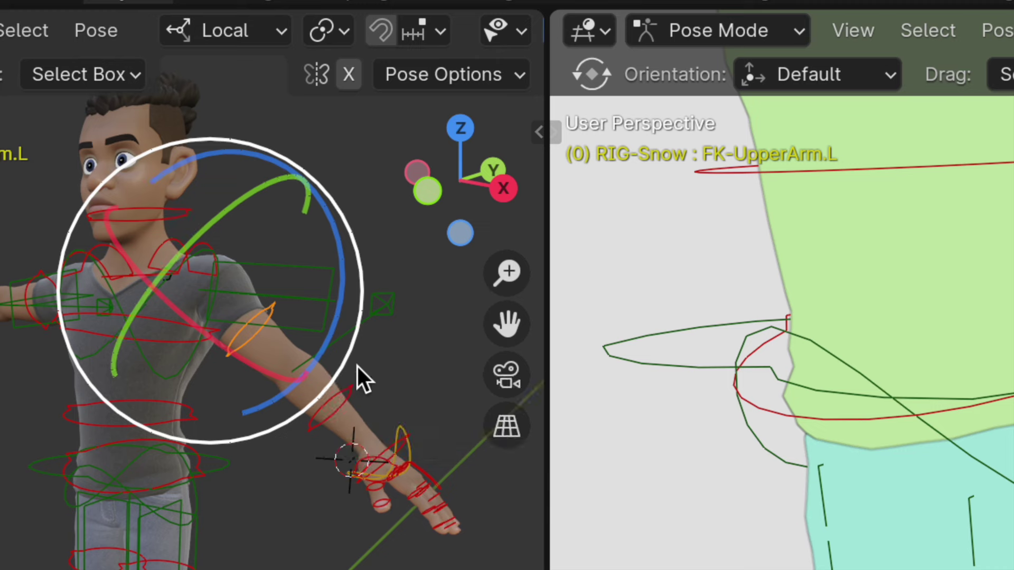
Switch back to Global orientation and swing the left upper arm down toward the hip.
click(268, 34)
click(241, 137)
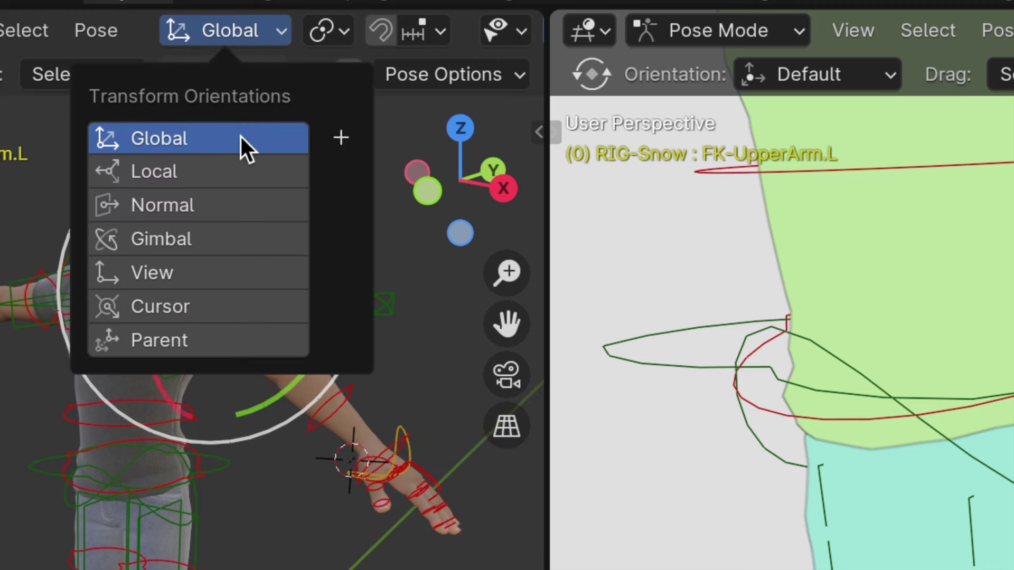
middle_drag(295, 338, 381, 448)
scroll(299, 365, down, 5)
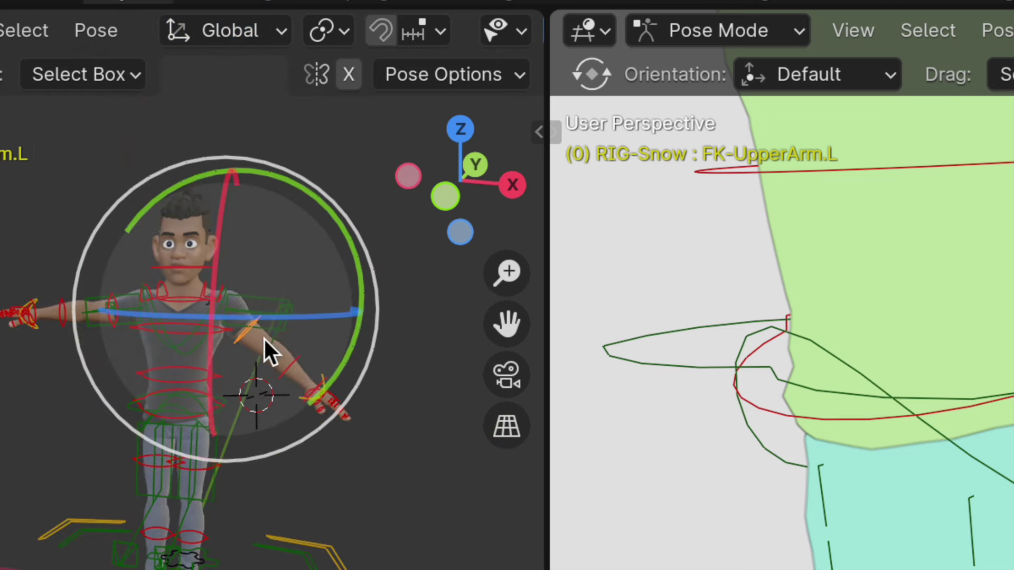
key(g)
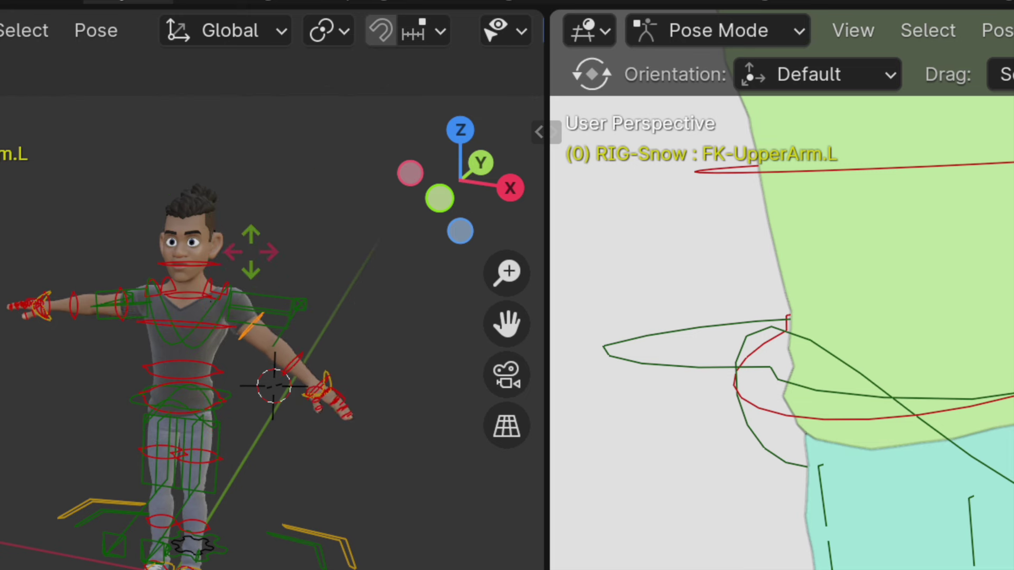
right_click(263, 255)
drag(280, 261, 235, 268)
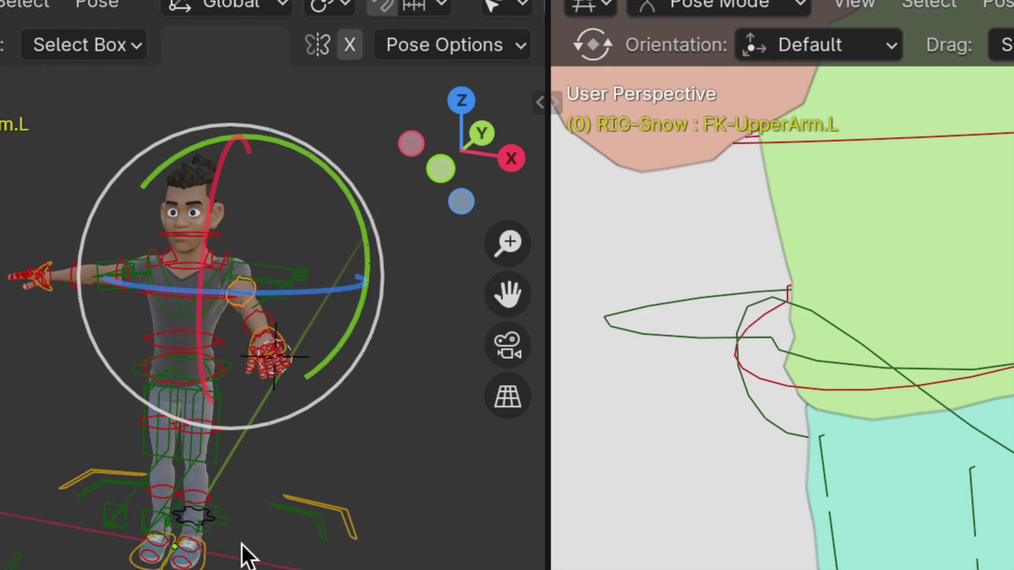
scroll(243, 542, down, 3)
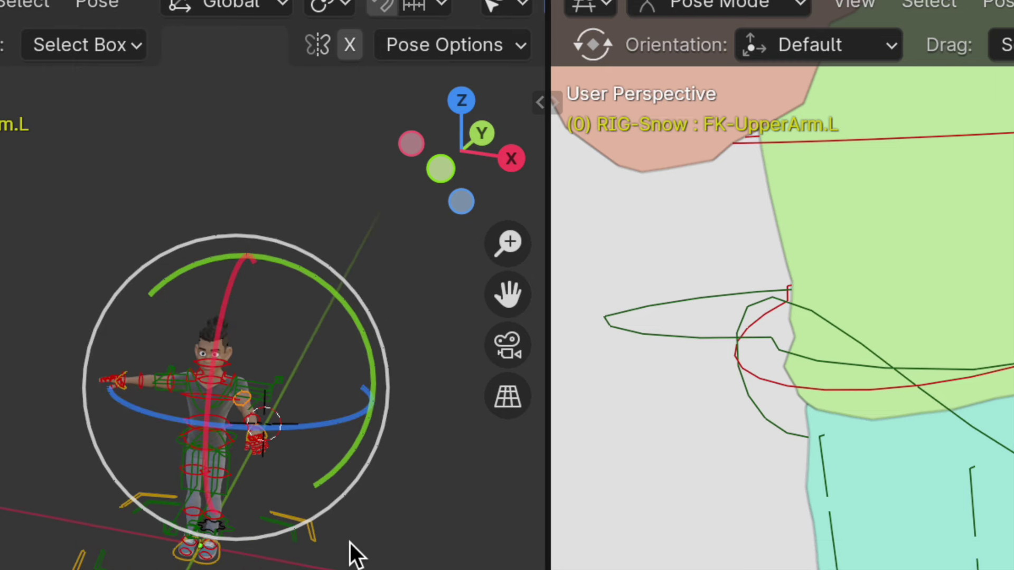
click(561, 6)
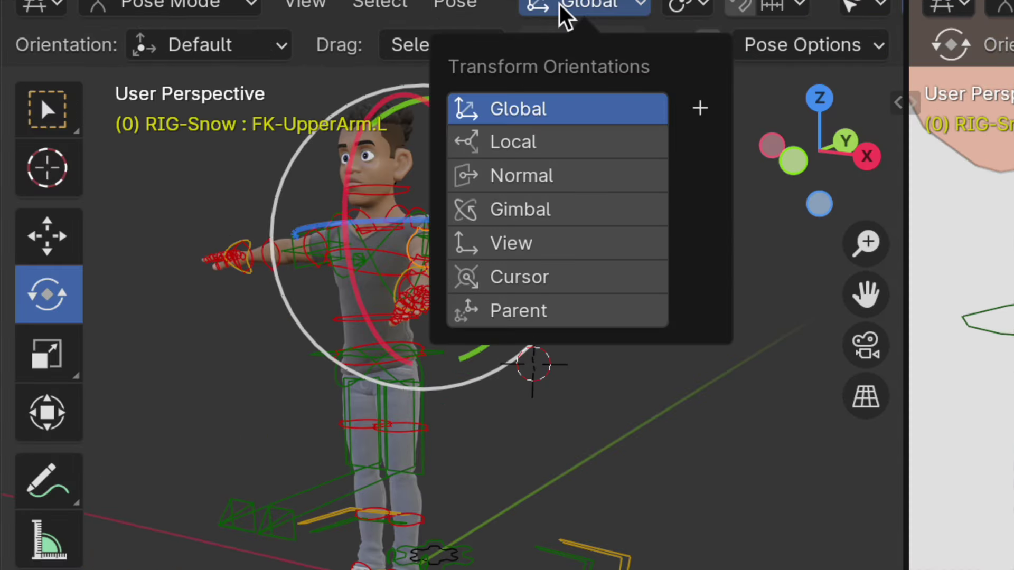
In Local orientation, swing the left upper arm down to the side and twist it on Y.
click(552, 139)
mouse_move(507, 233)
mouse_down()
mouse_move(525, 257)
mouse_move(518, 240)
mouse_move(533, 247)
mouse_up()
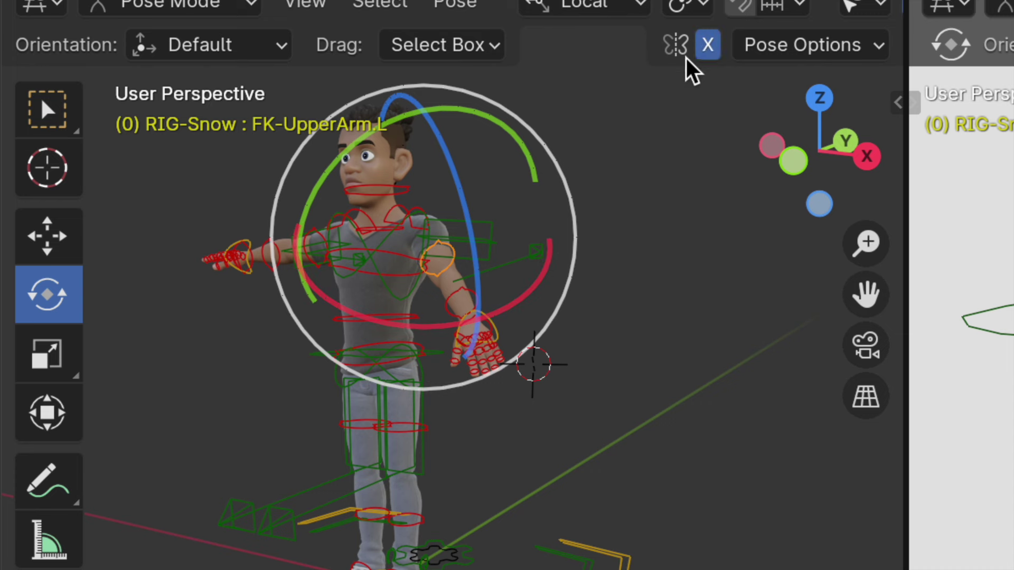
drag(516, 214, 512, 261)
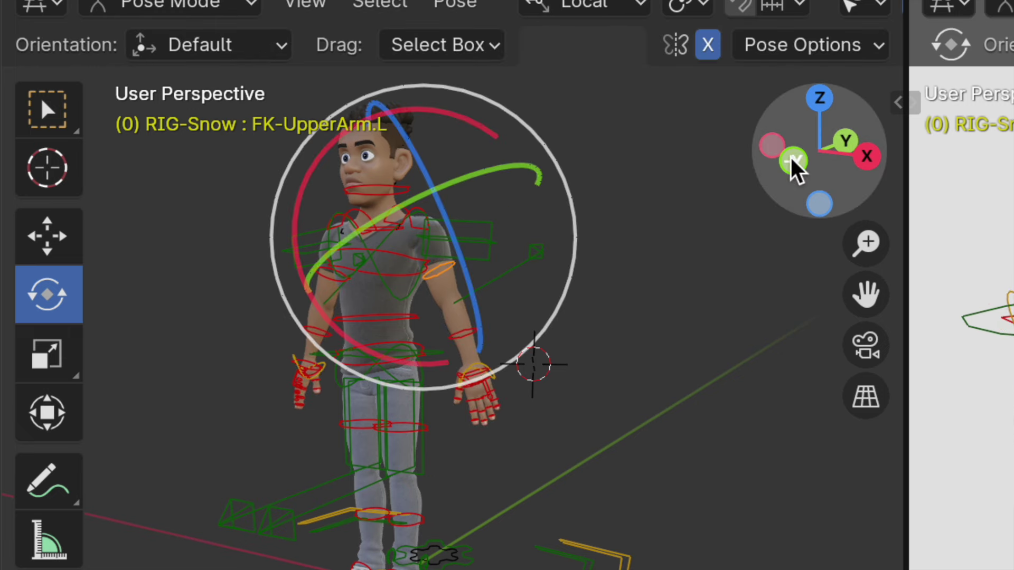
click(792, 161)
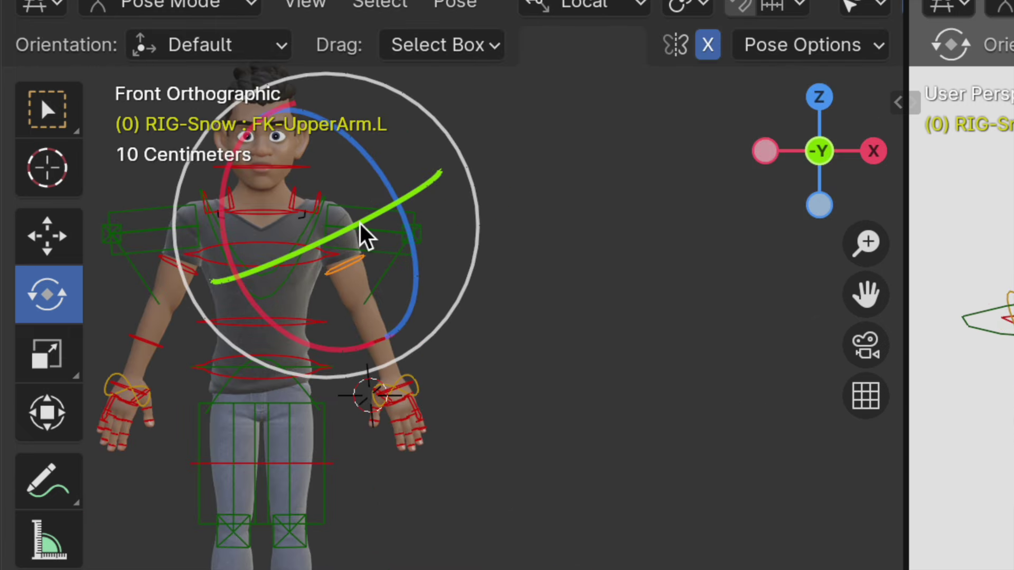
drag(366, 233, 377, 210)
mouse_move(377, 210)
middle_down()
mouse_move(536, 378)
mouse_move(588, 346)
mouse_move(573, 356)
middle_up()
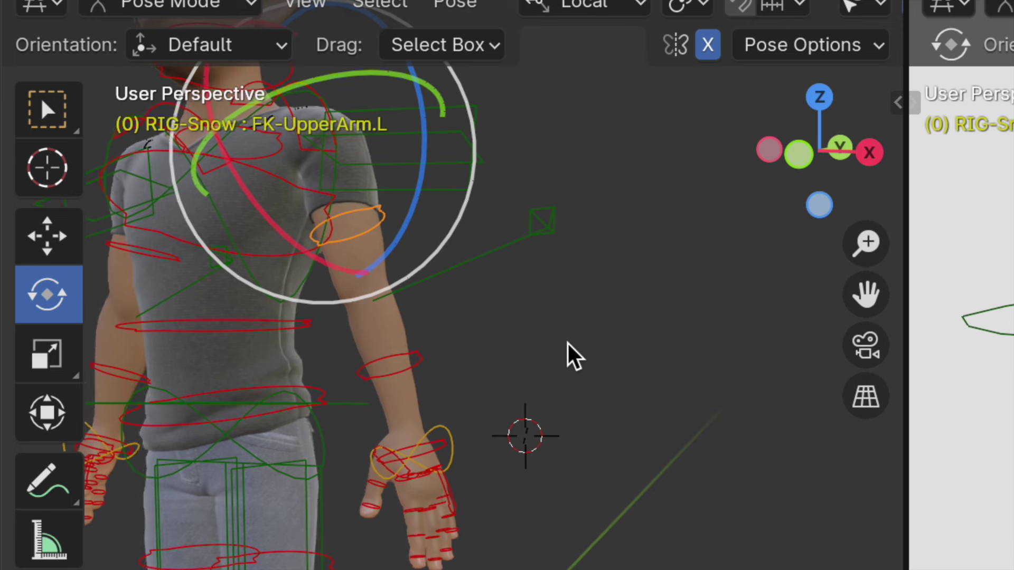
Bend FK-Forearm.L upward at the elbow.
click(412, 369)
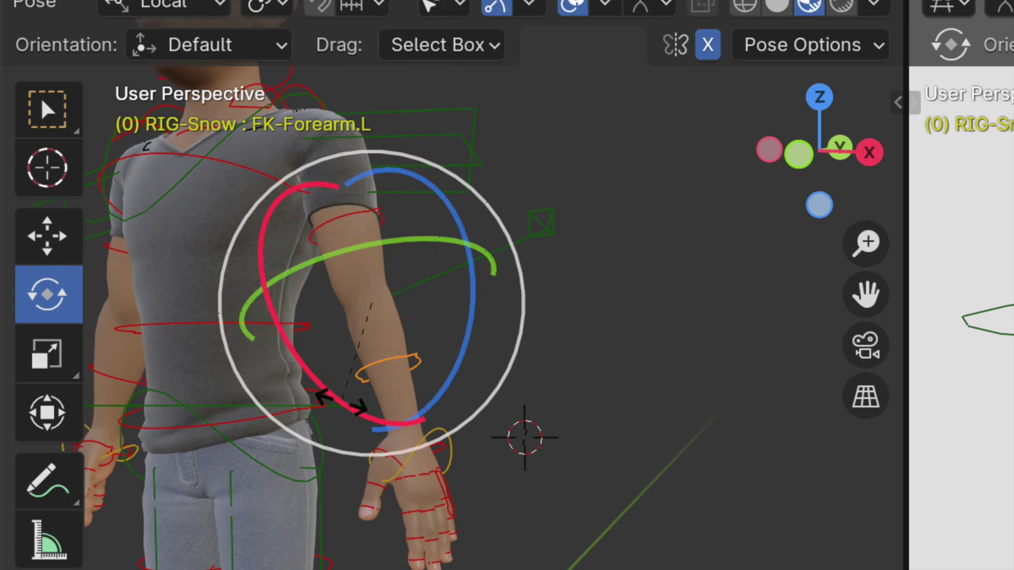
drag(341, 403, 299, 296)
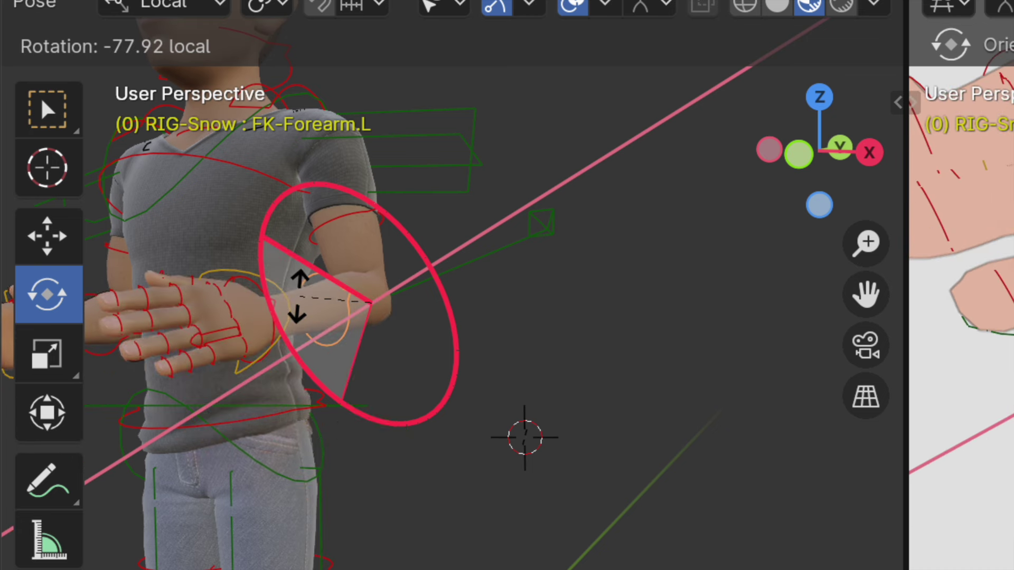
drag(298, 297, 301, 307)
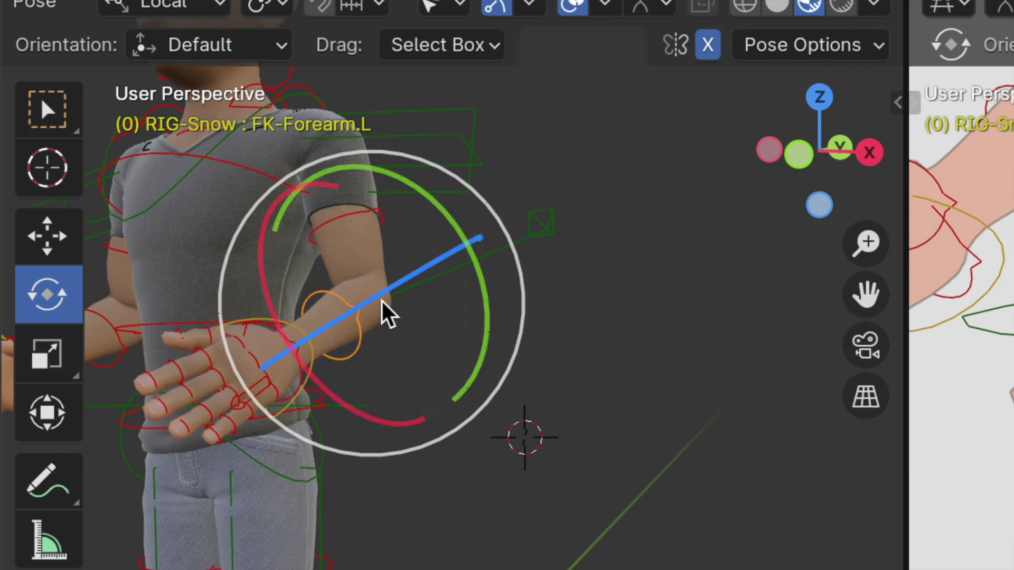
drag(419, 199, 447, 309)
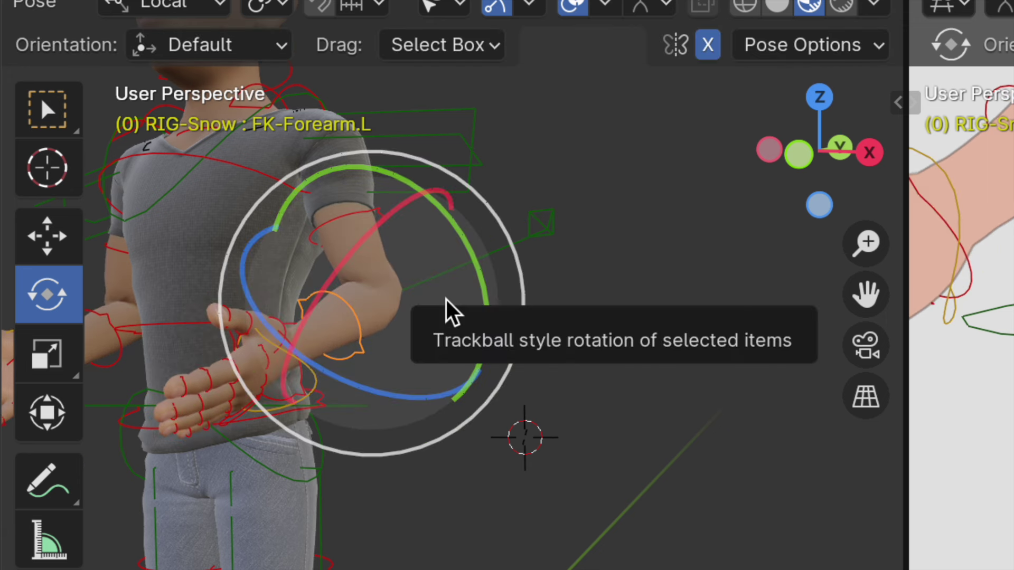
Rotate the FK-Wrist.L control into its new pose.
click(554, 192)
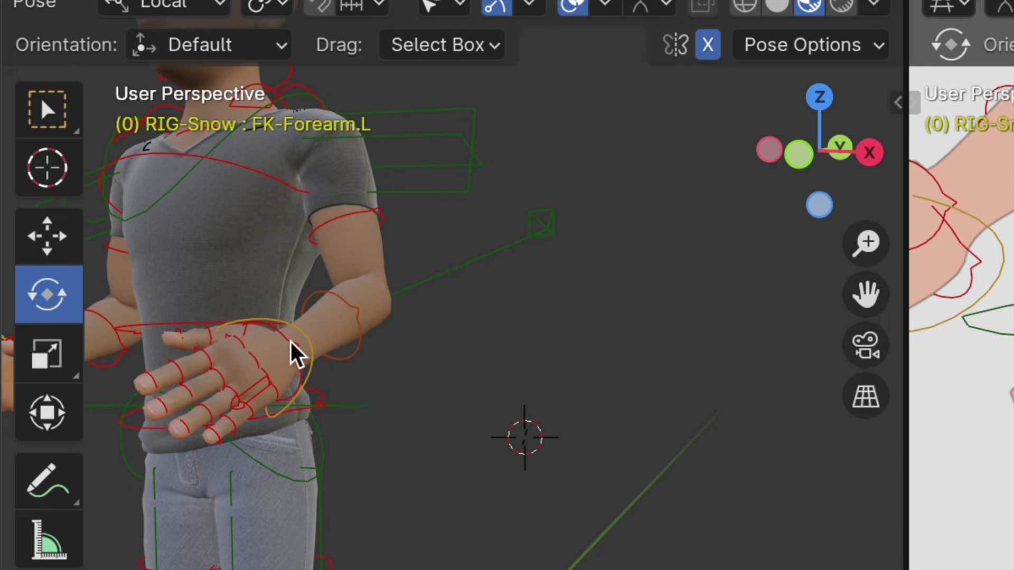
click(315, 350)
drag(335, 267, 368, 381)
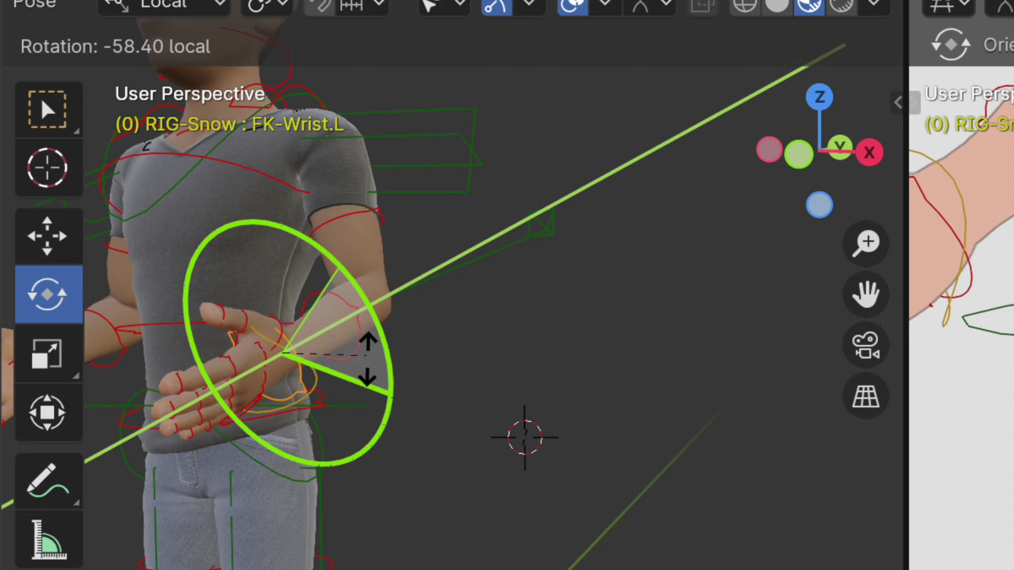
drag(368, 381, 367, 362)
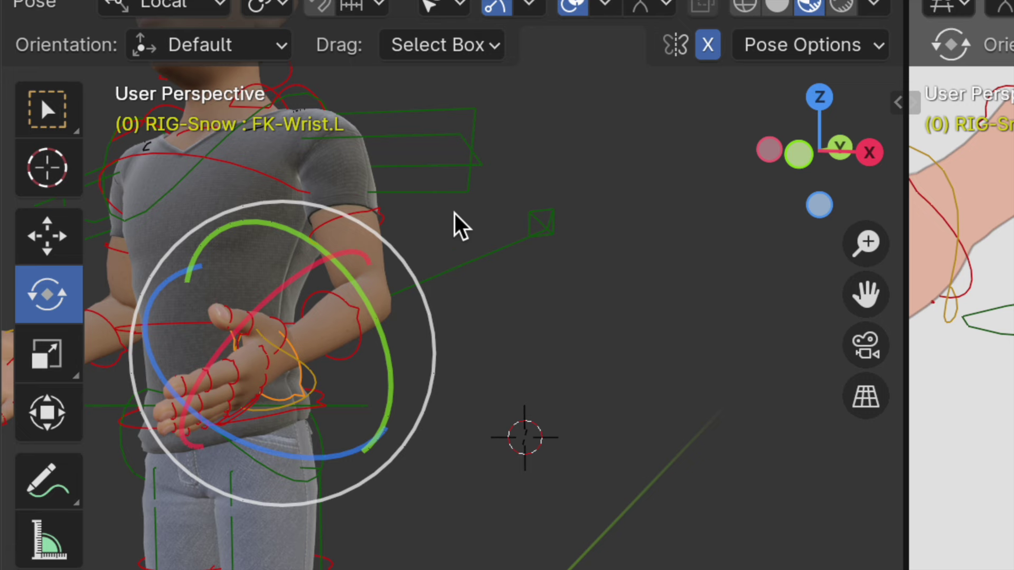
click(448, 312)
Trackball-rotate FK-UpperArm.L into its final swing and check it from the right side.
middle_drag(448, 311, 450, 300)
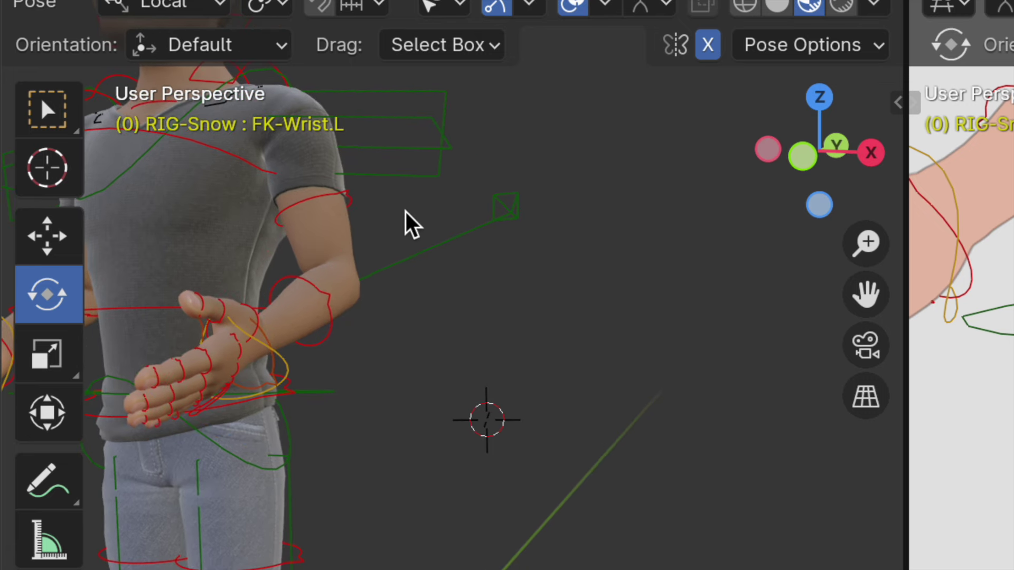
shift+middle_drag(405, 211, 410, 240)
click(376, 235)
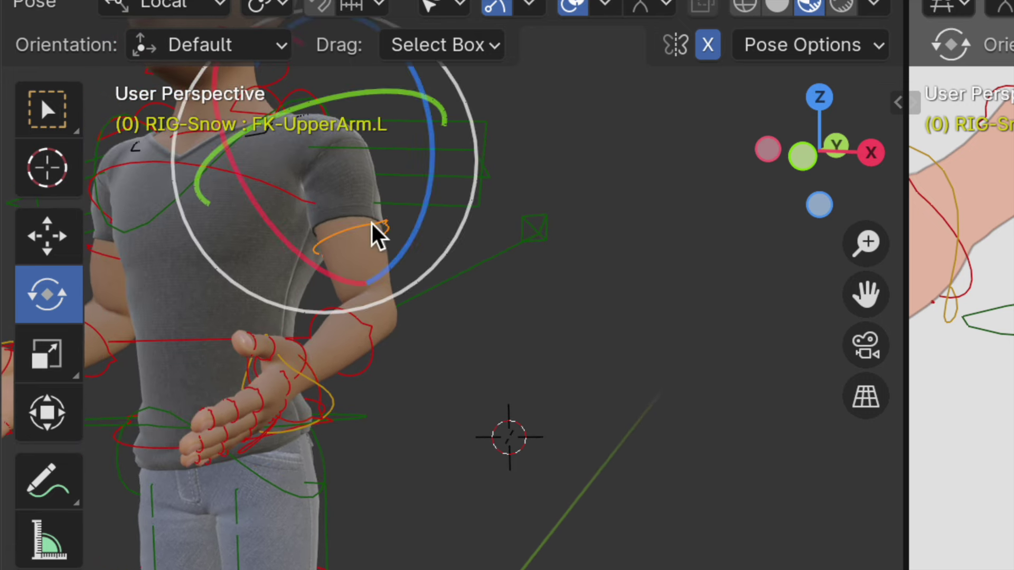
mouse_move(375, 233)
mouse_down()
mouse_move(327, 219)
mouse_move(346, 276)
mouse_move(344, 224)
mouse_move(410, 190)
mouse_move(407, 159)
mouse_up()
click(323, 140)
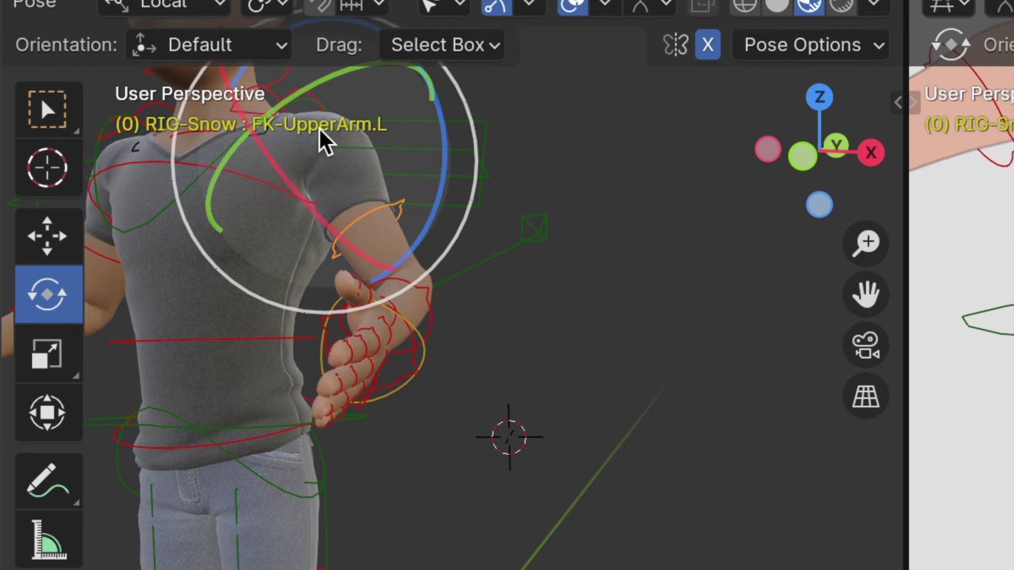
drag(289, 106, 255, 129)
key(KP_3)
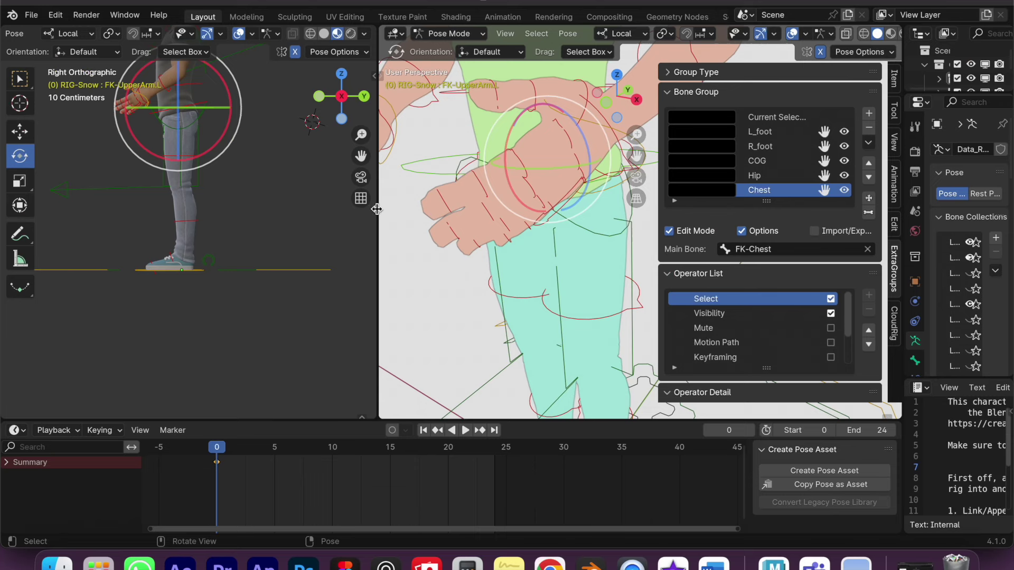
Split a second 3D view off beside the main one and hide its sidebar.
shift+middle_drag(295, 196, 301, 369)
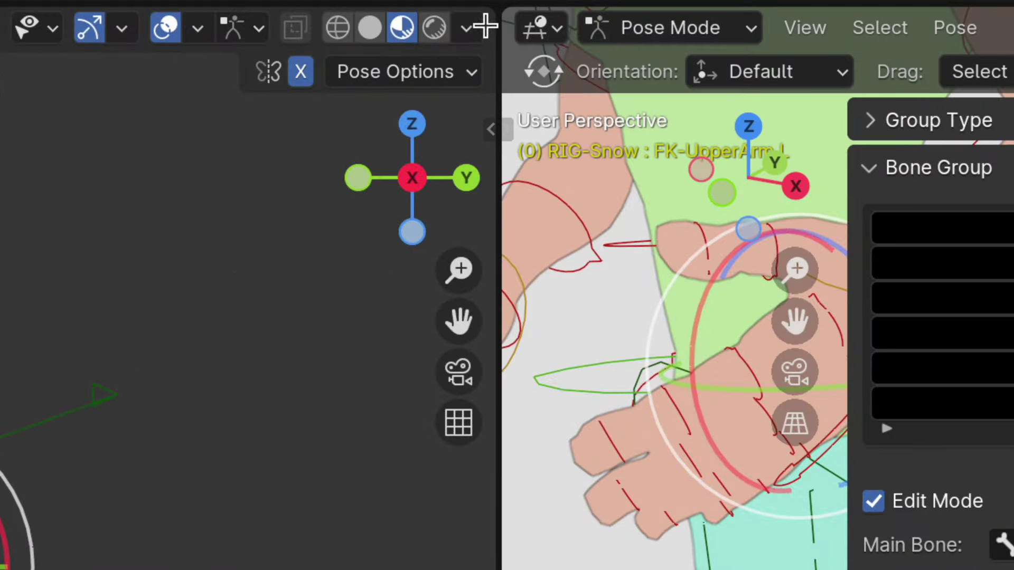
mouse_move(485, 27)
mouse_down()
mouse_move(240, 39)
mouse_move(432, 21)
mouse_move(410, 13)
mouse_move(452, 38)
mouse_move(463, 11)
mouse_up()
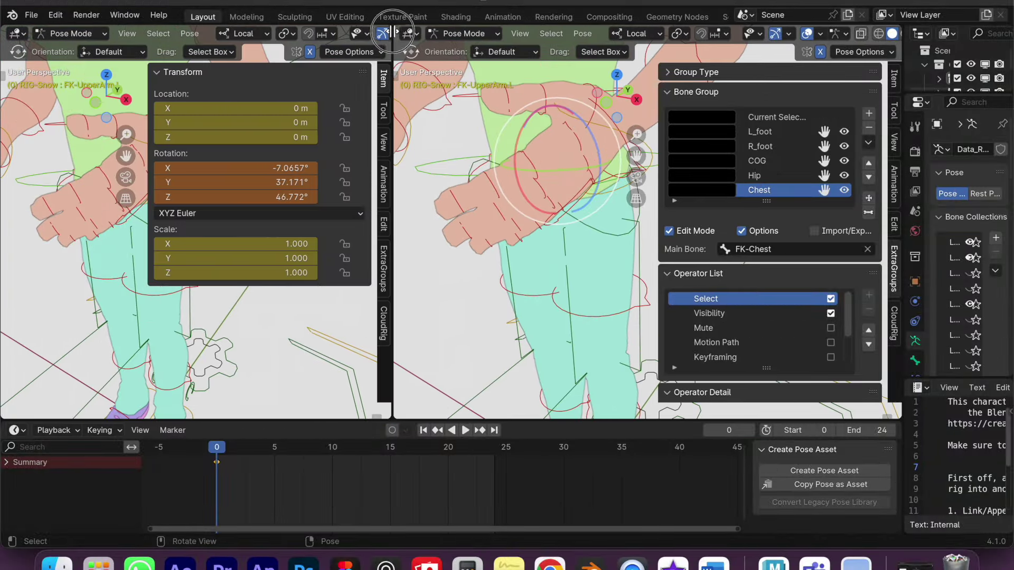
drag(5, 27, 415, 29)
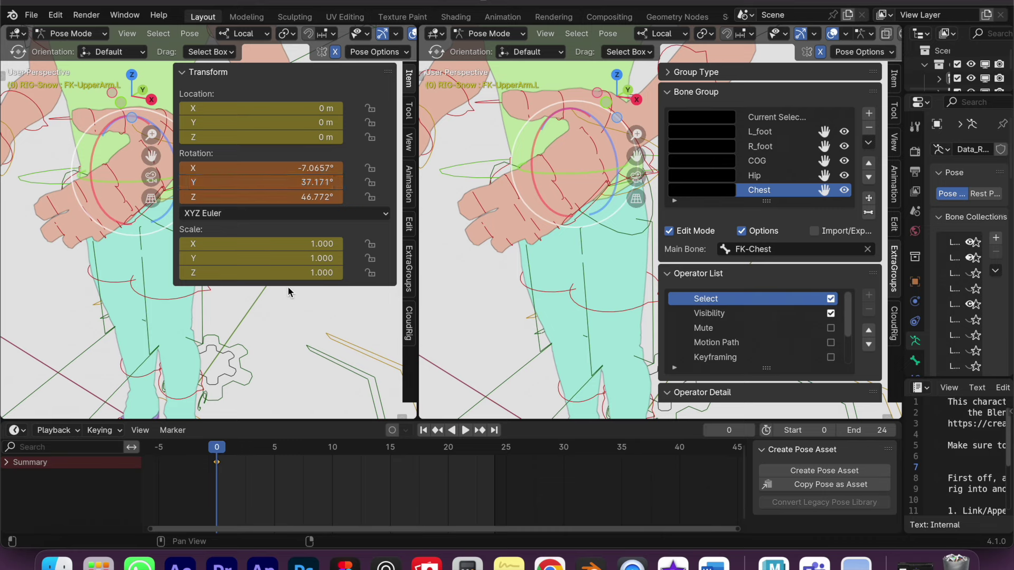
key(n)
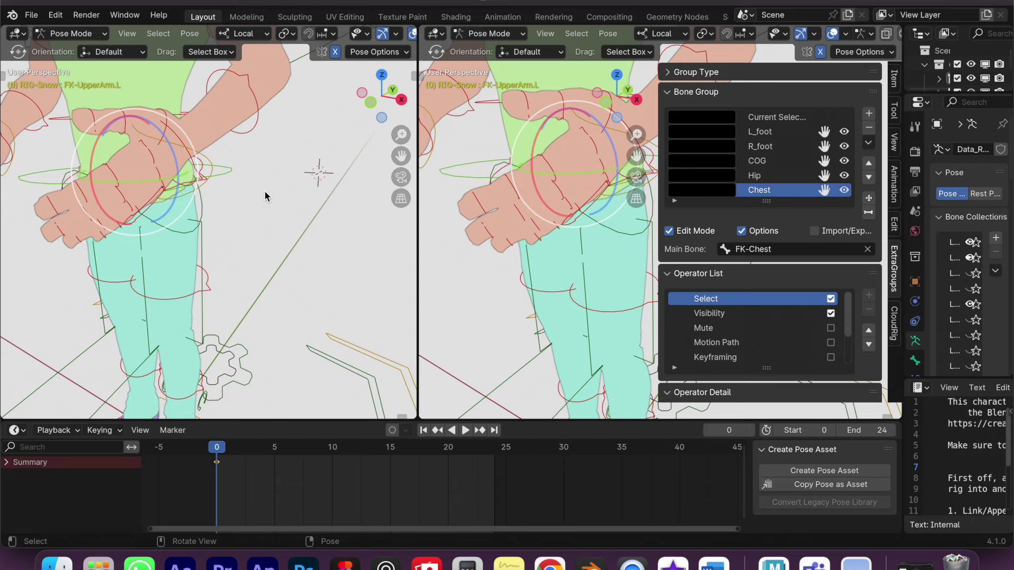
Show the new view in Material Preview, orbited level, then looking from the right side.
key(grave)
key(z)
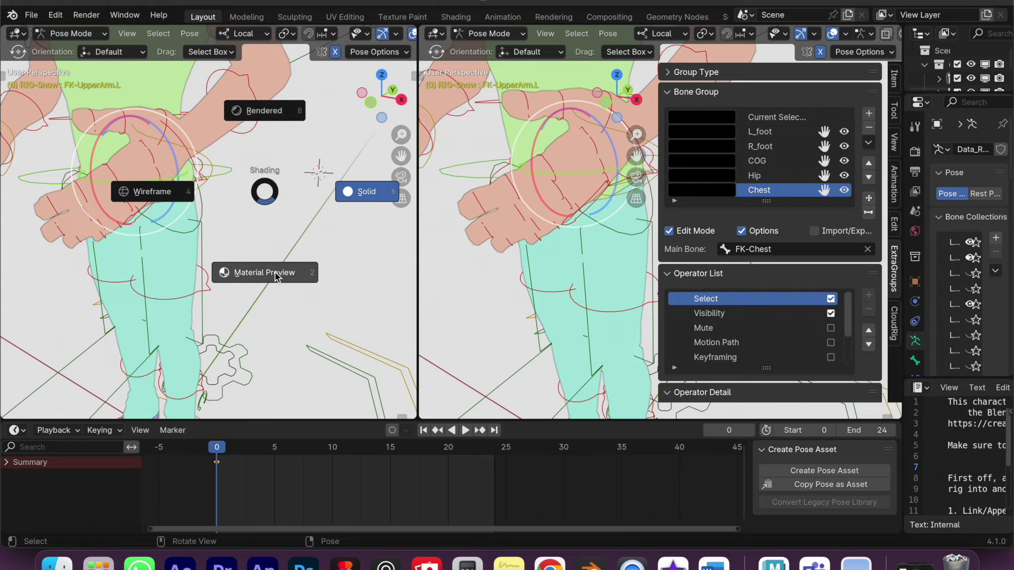
click(274, 273)
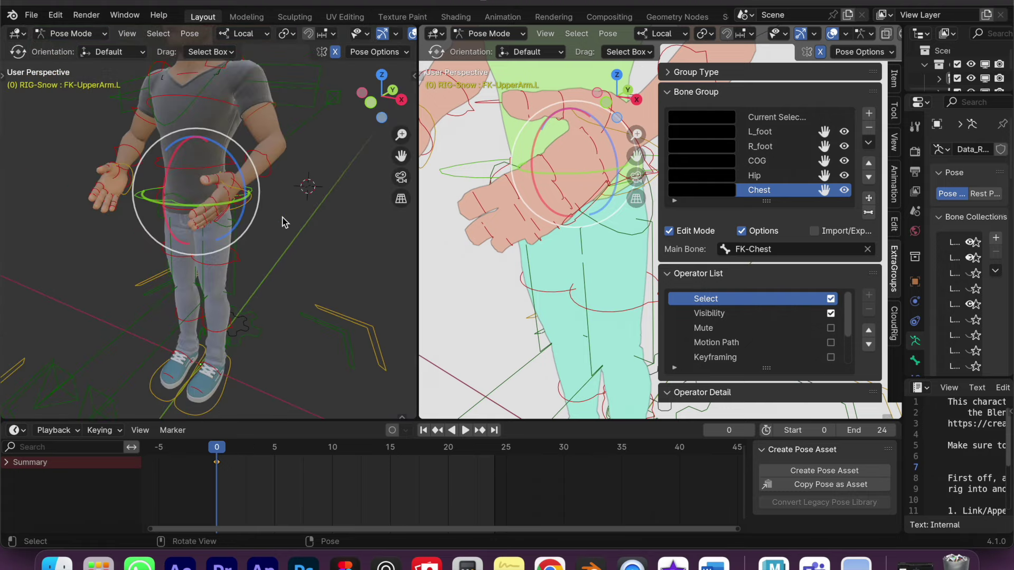
mouse_move(285, 219)
middle_down()
mouse_move(290, 275)
mouse_move(284, 261)
mouse_move(299, 268)
middle_up()
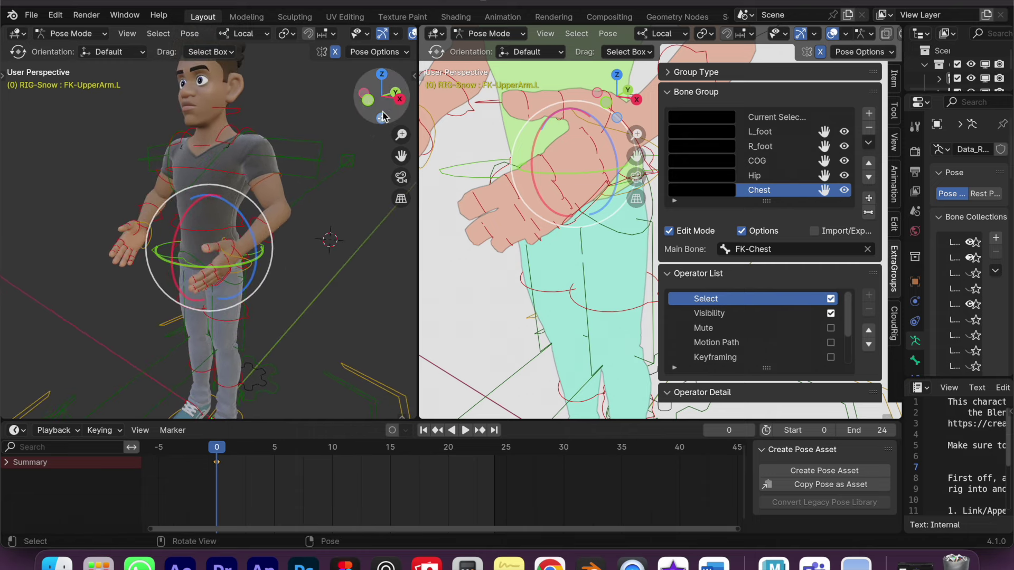
click(400, 100)
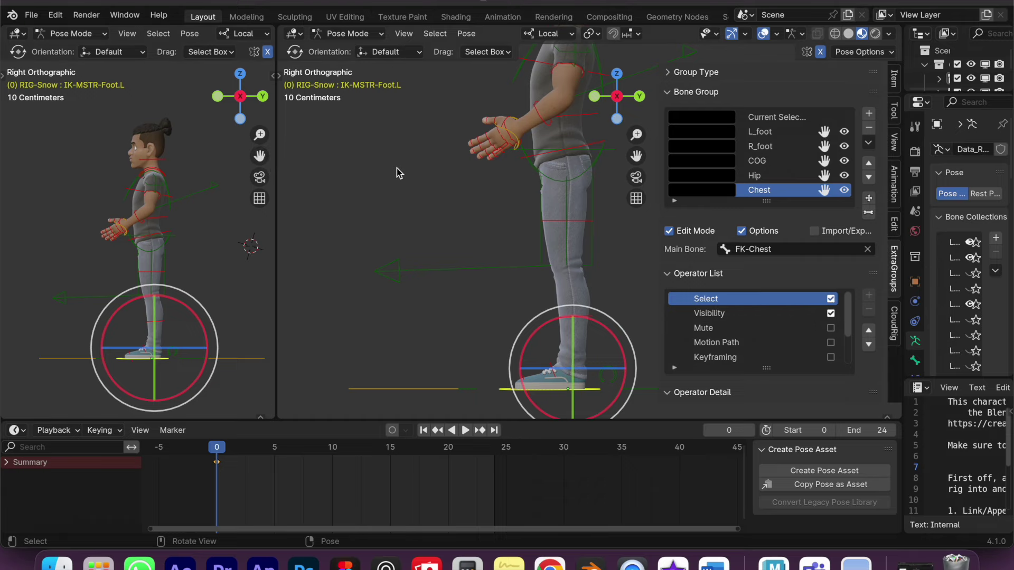
Switch to the Move tool, try a foot slide, then undo it with X-mirror left off.
key(t)
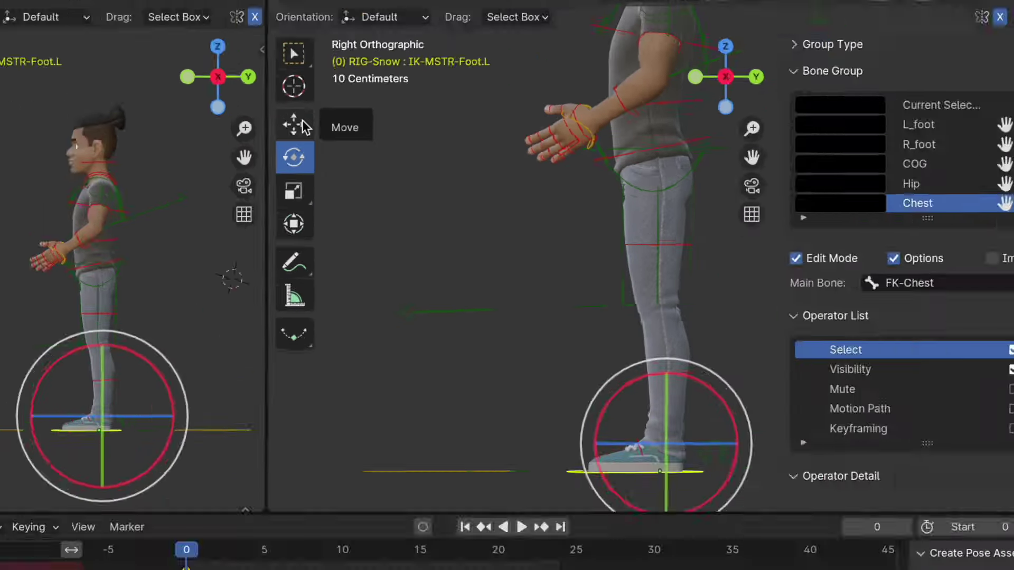
click(298, 131)
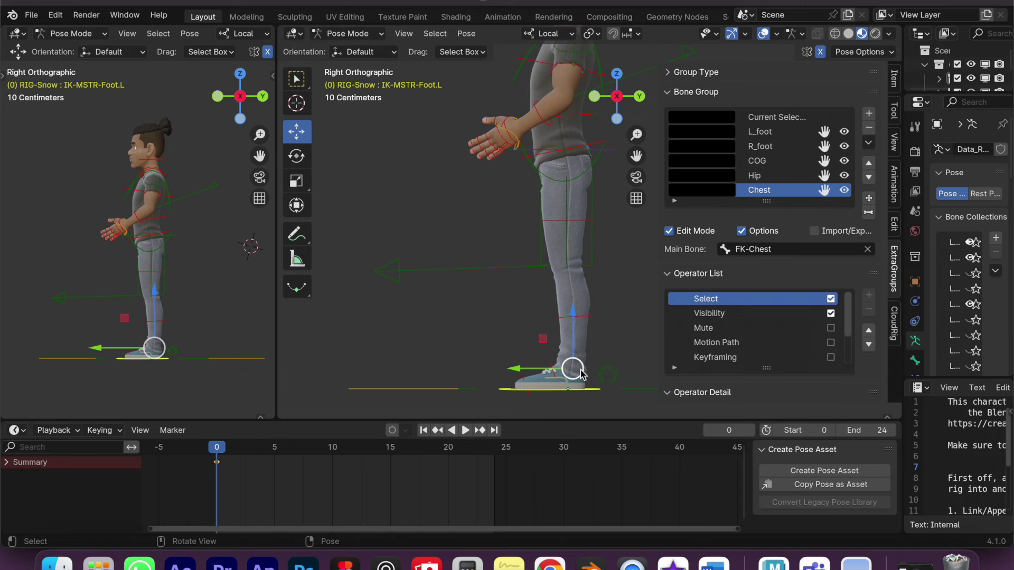
drag(542, 373, 518, 363)
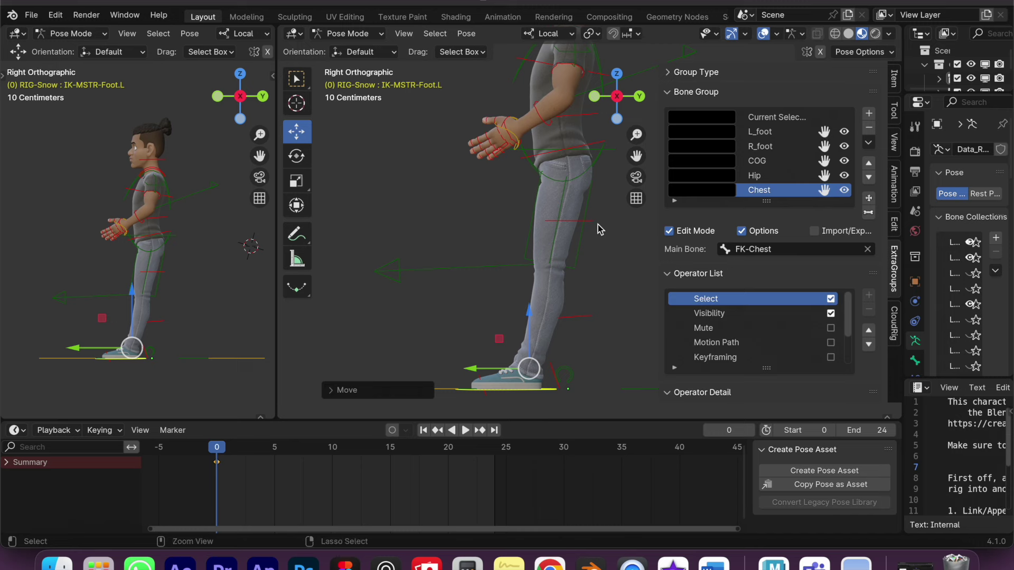
click(819, 51)
key(alt+g)
click(817, 50)
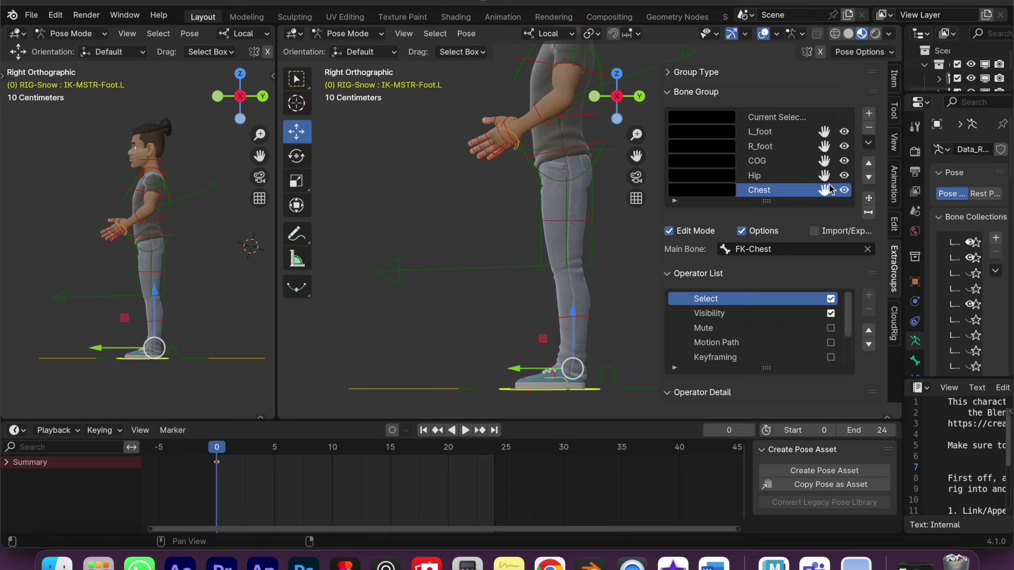
Slide the right and left foot controls opposite ways along Y into a walking stride.
click(827, 135)
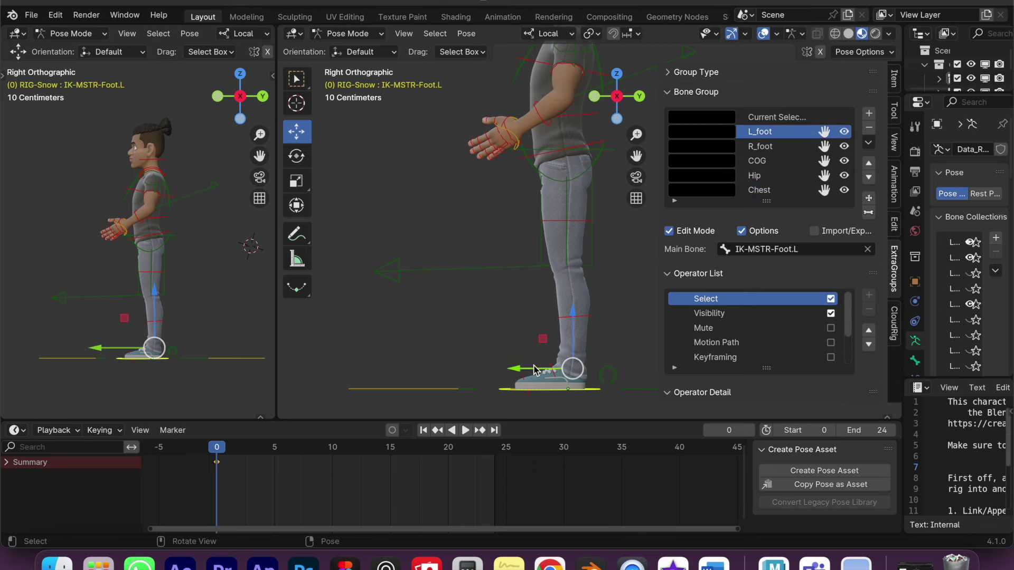
click(825, 148)
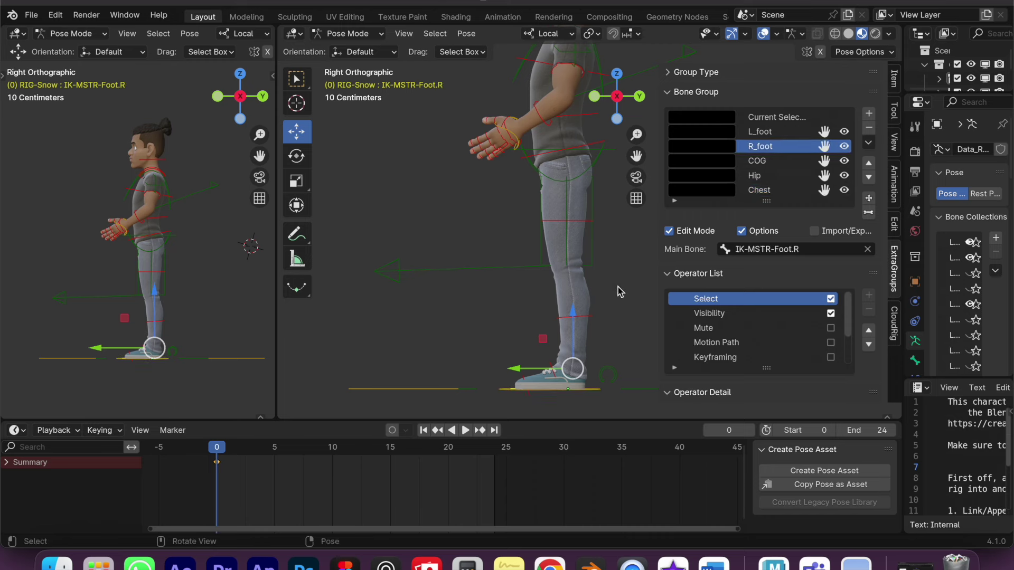
mouse_move(530, 368)
mouse_down()
mouse_move(464, 369)
mouse_move(505, 368)
mouse_up()
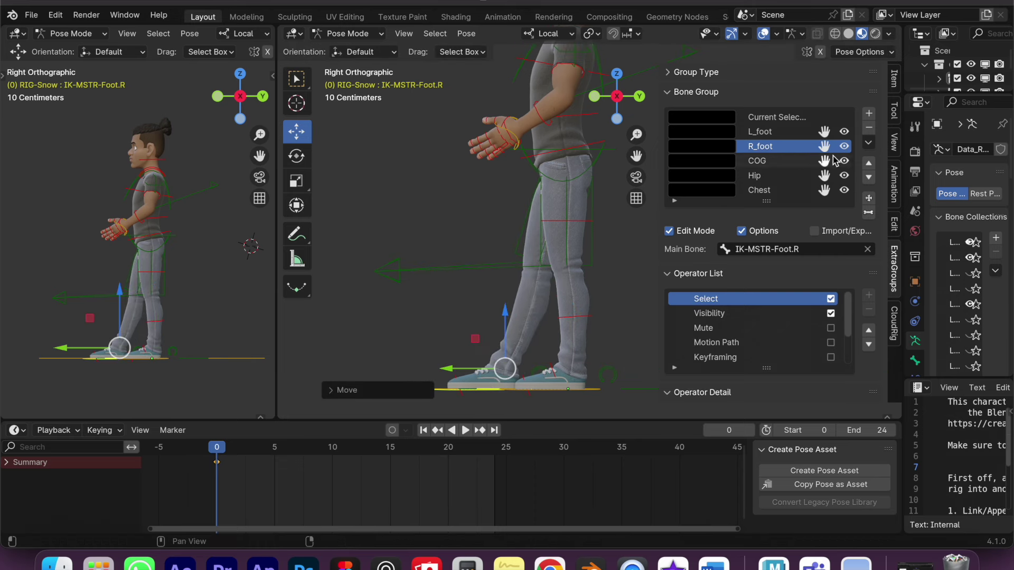
click(826, 133)
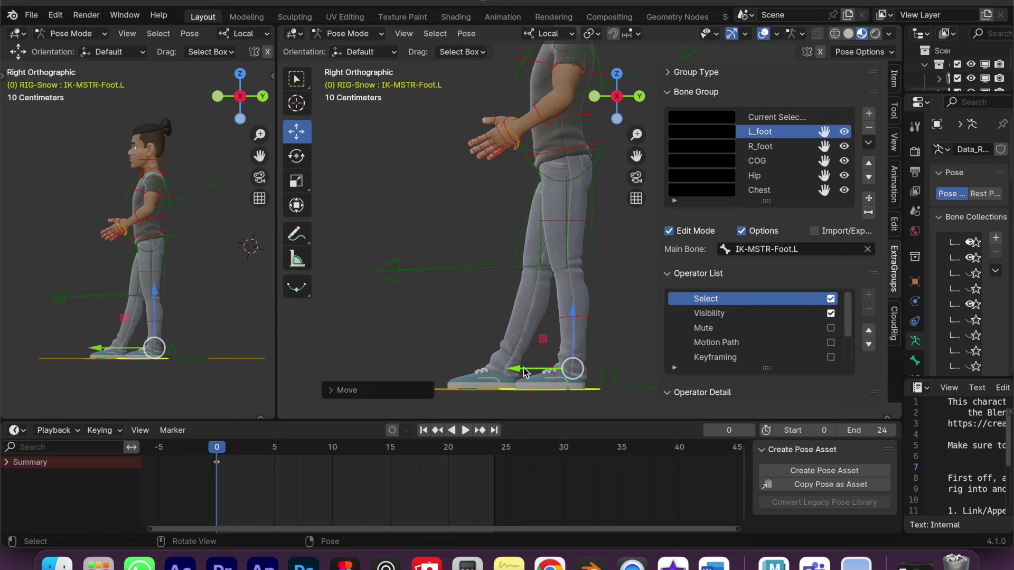
drag(524, 373, 578, 370)
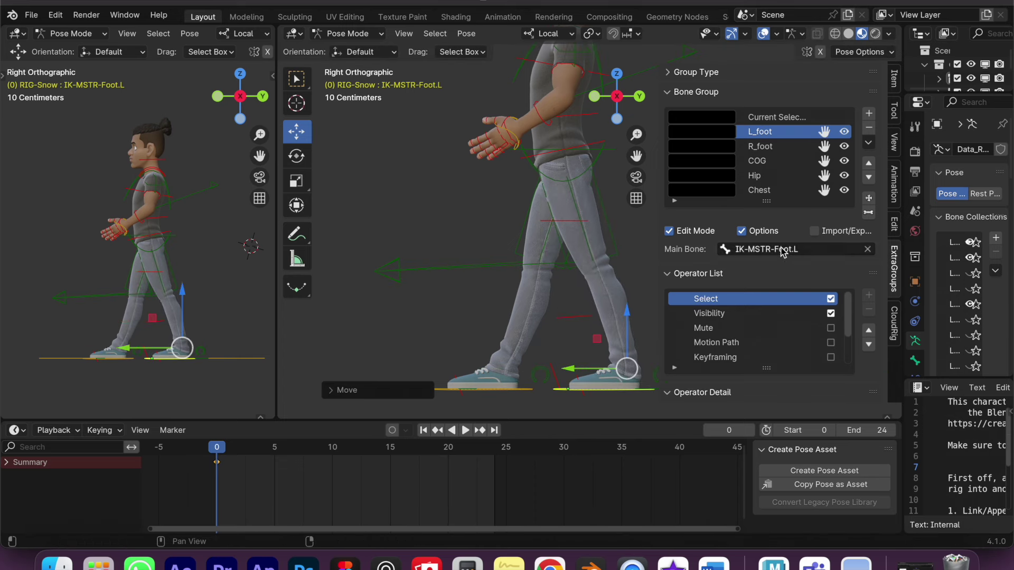
key(n)
key(n)
click(895, 79)
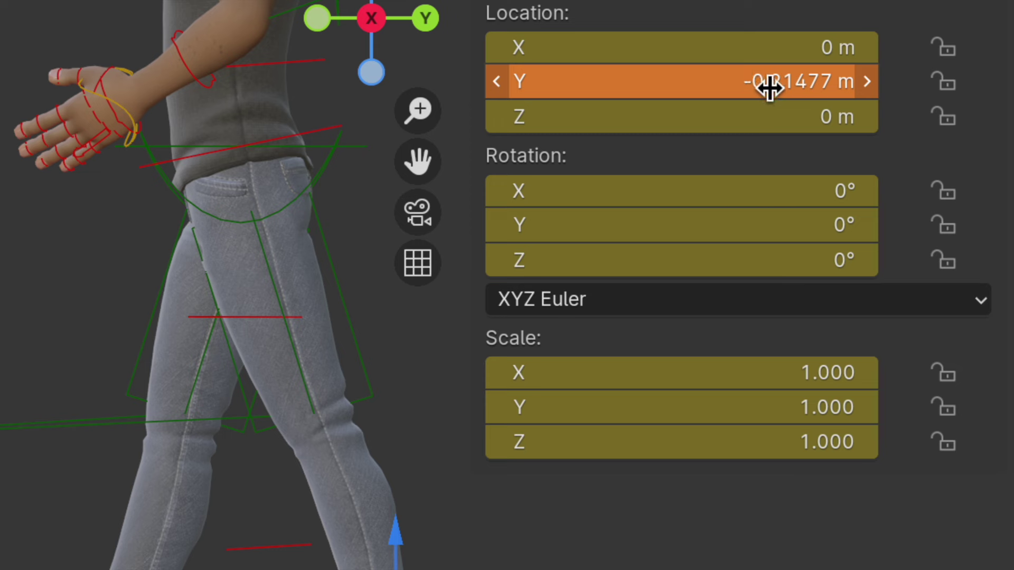
Round one foot control's Location Y to a clean -0.2 m.
click(648, 88)
drag(539, 84, 653, 80)
key(BackSpace)
key(Return)
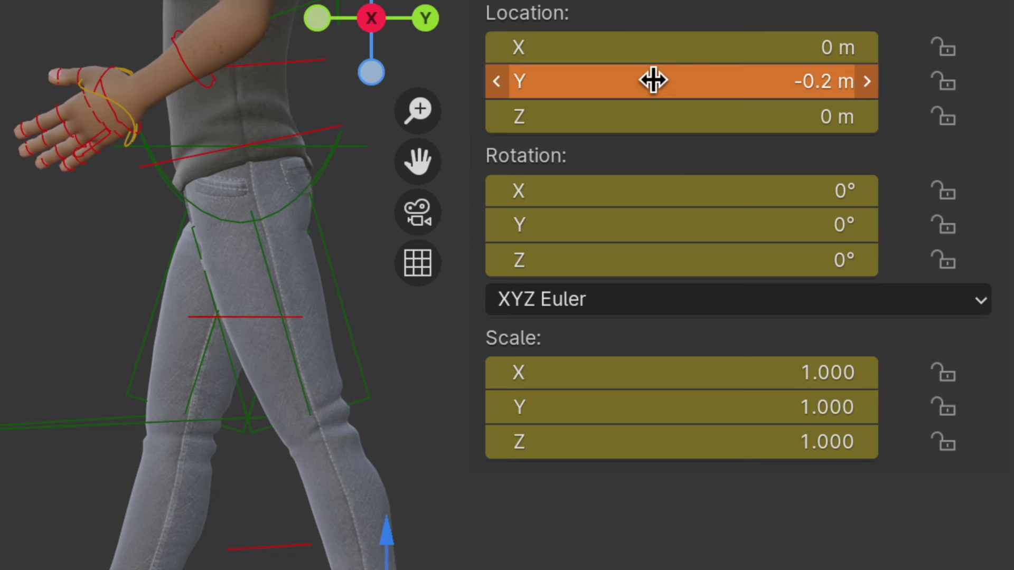
scroll(416, 338, down, 2)
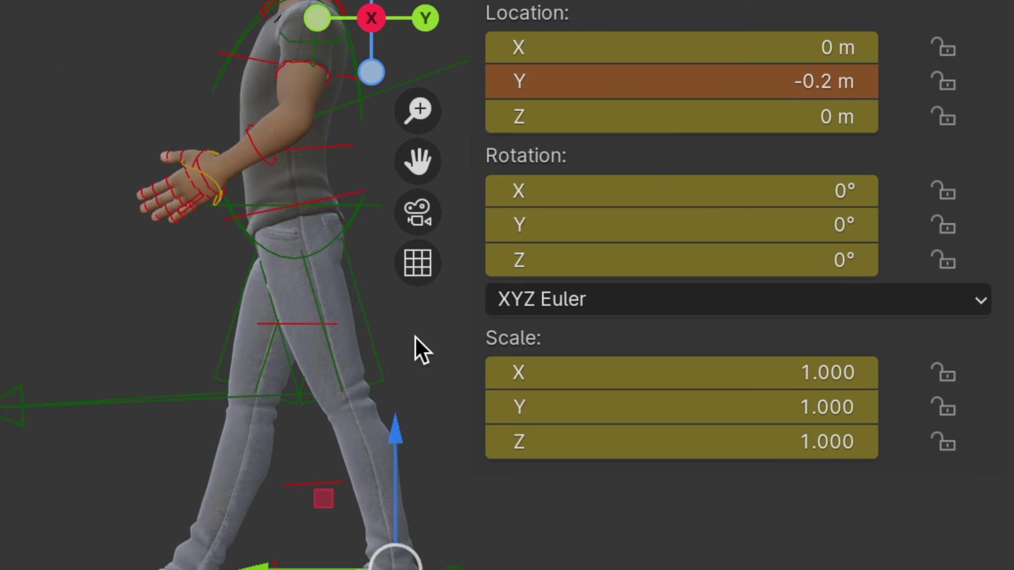
scroll(352, 438, down, 3)
Move the other foot control and round its Location Y to 0.2 m.
drag(382, 531, 243, 533)
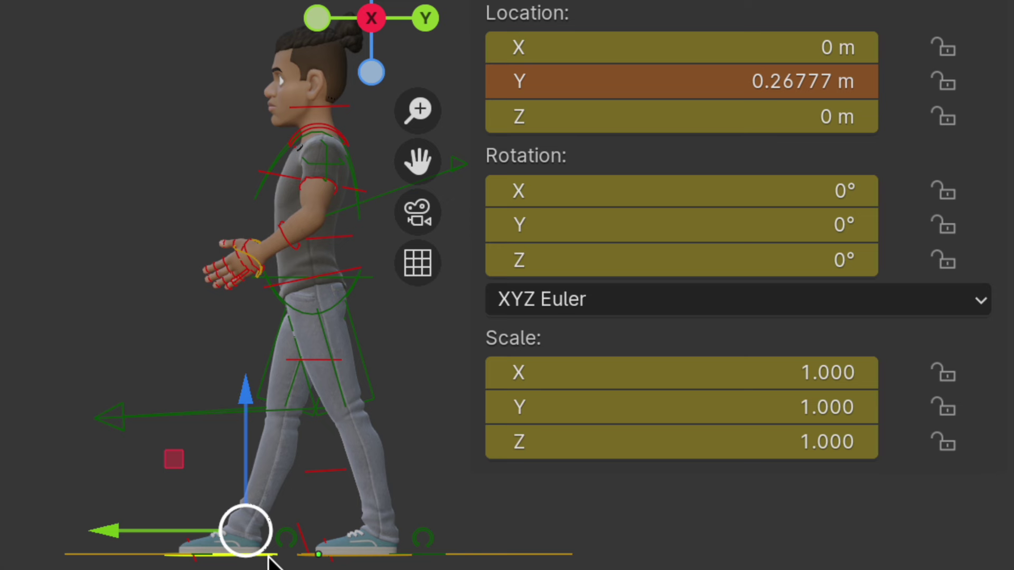
double_click(787, 90)
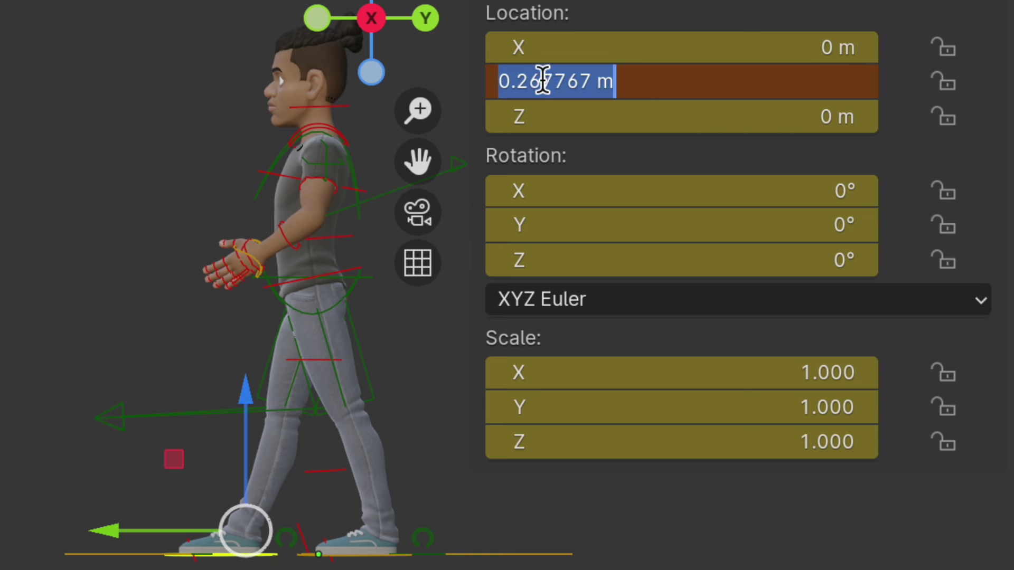
drag(519, 82, 672, 80)
text(2)
key(Return)
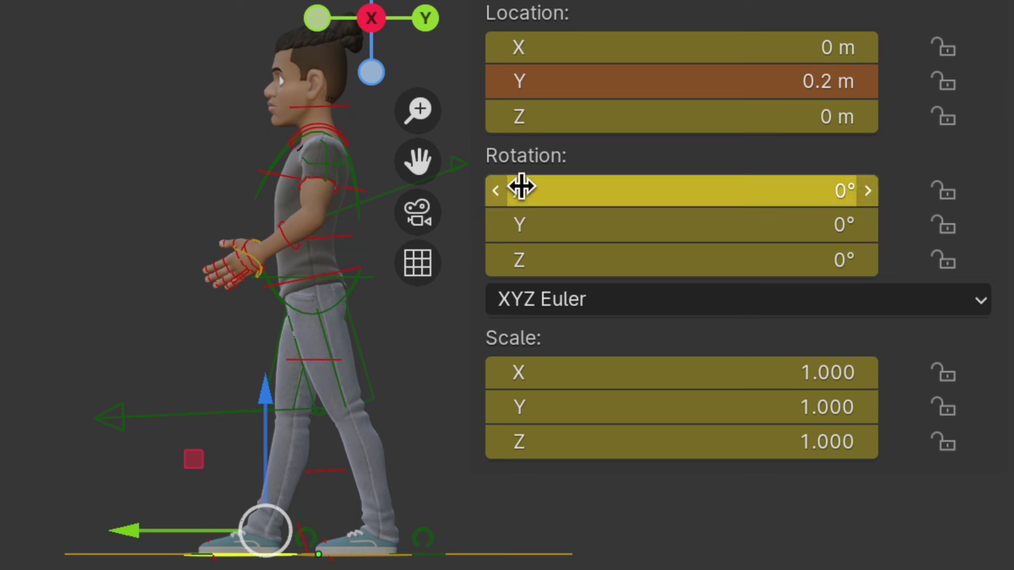
click(372, 281)
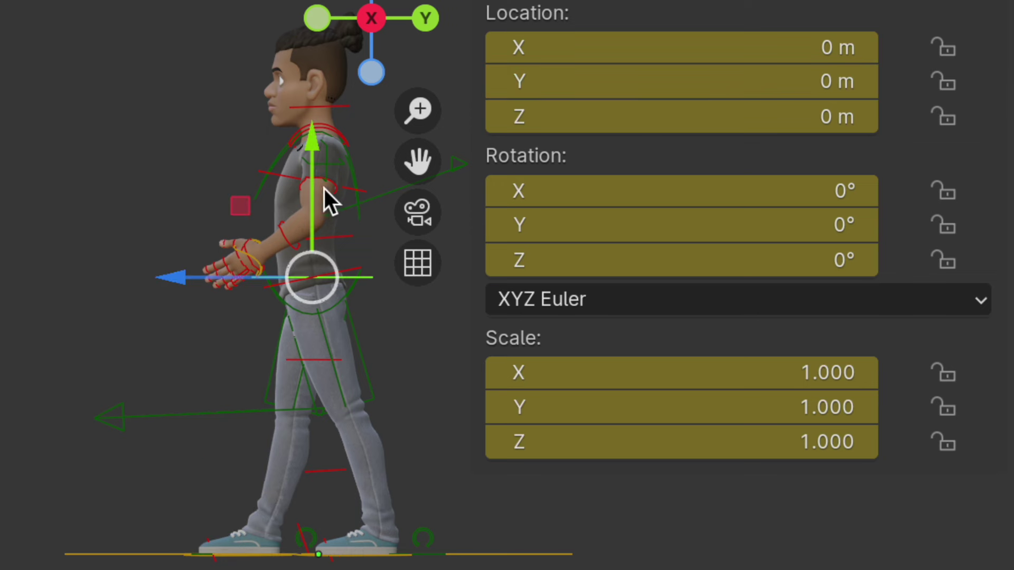
Nudge the torso control back to about -0.023 m on Y and view from the front.
drag(315, 143, 315, 154)
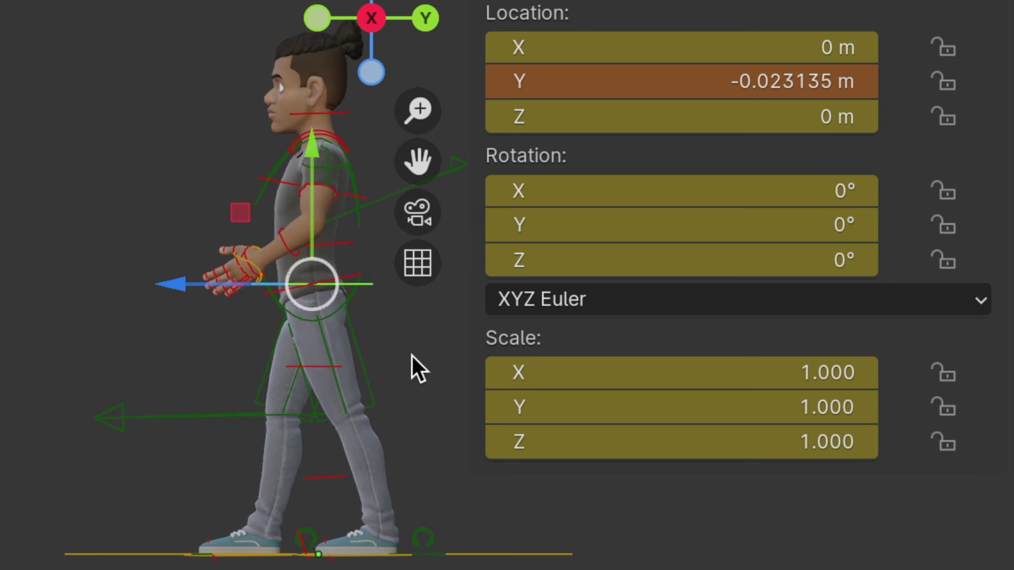
click(425, 19)
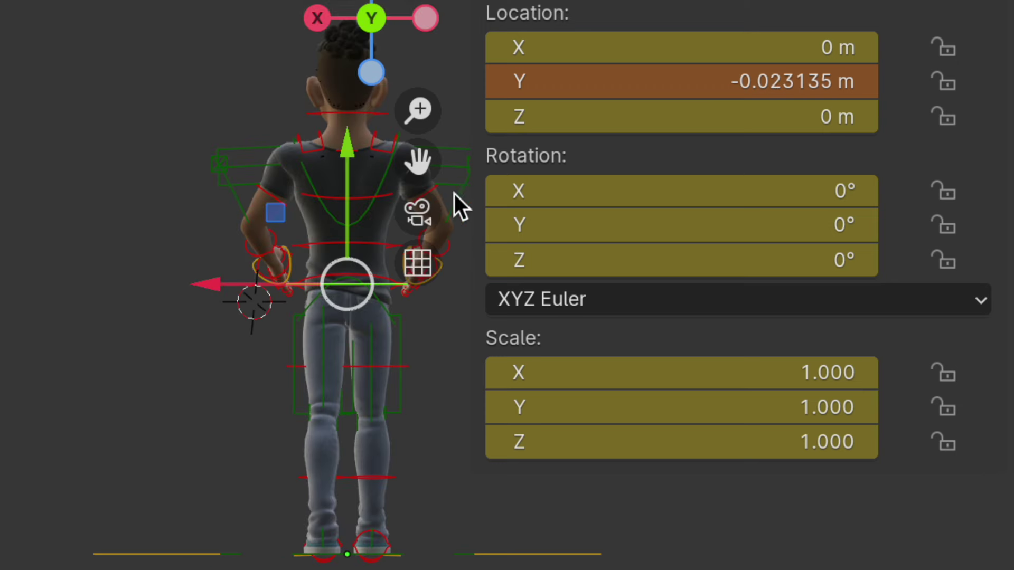
scroll(301, 311, up, 5)
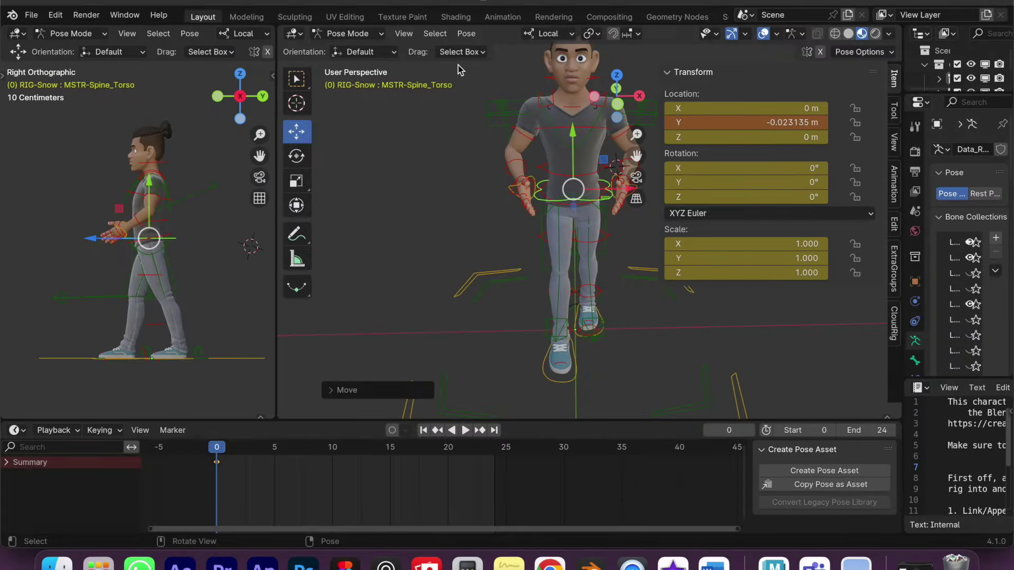
click(287, 156)
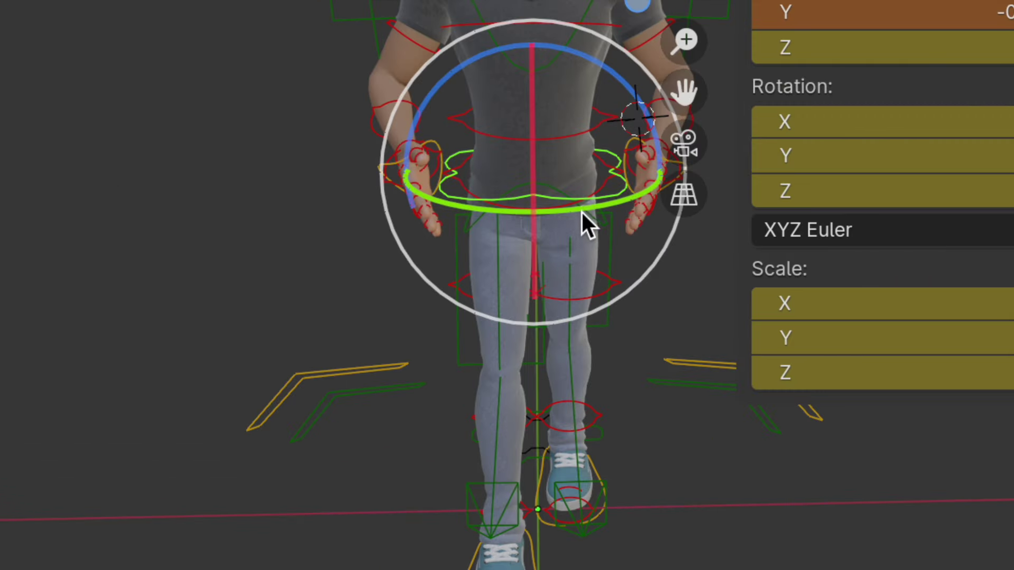
Tilt the torso control to exactly 18° around Y.
drag(587, 202, 599, 181)
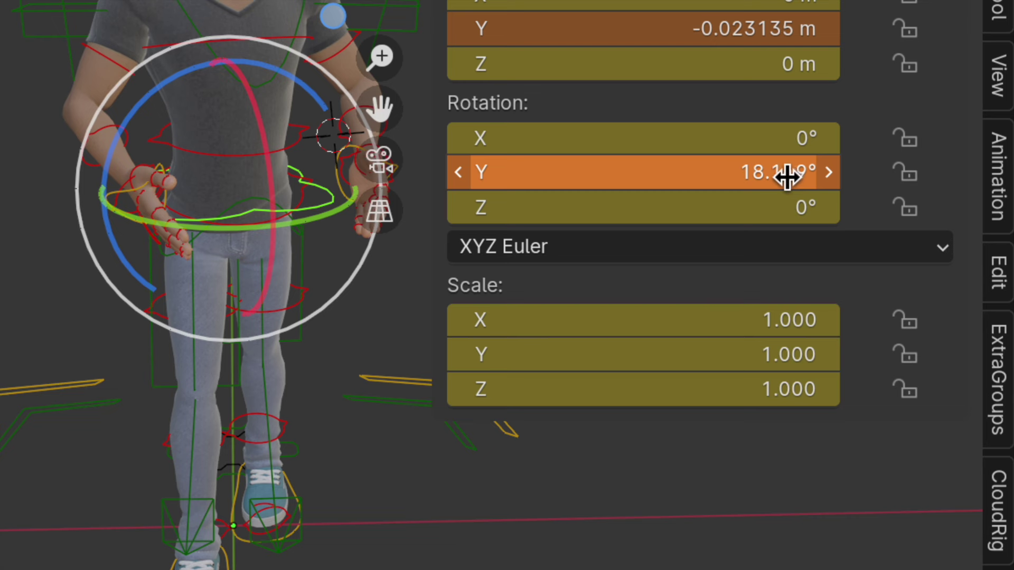
click(786, 175)
text(18)
key(Return)
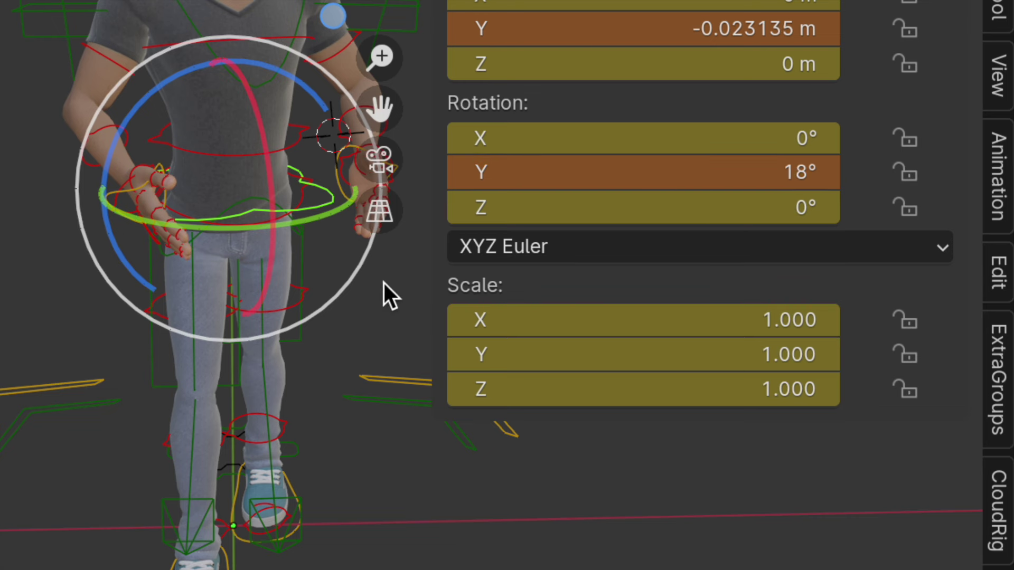
Twist the green waist control about 6.66° around Z.
key(alt+a)
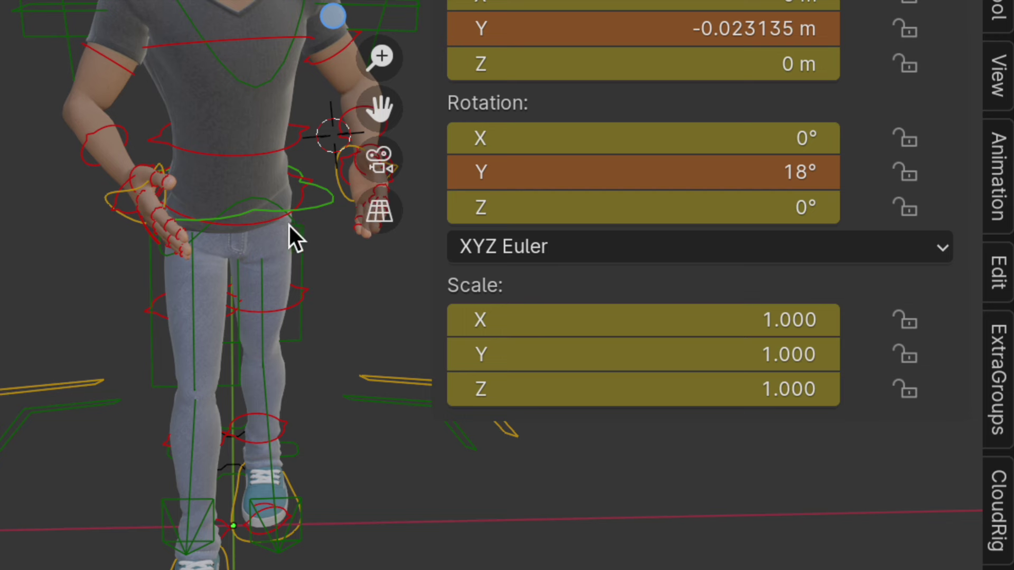
click(261, 200)
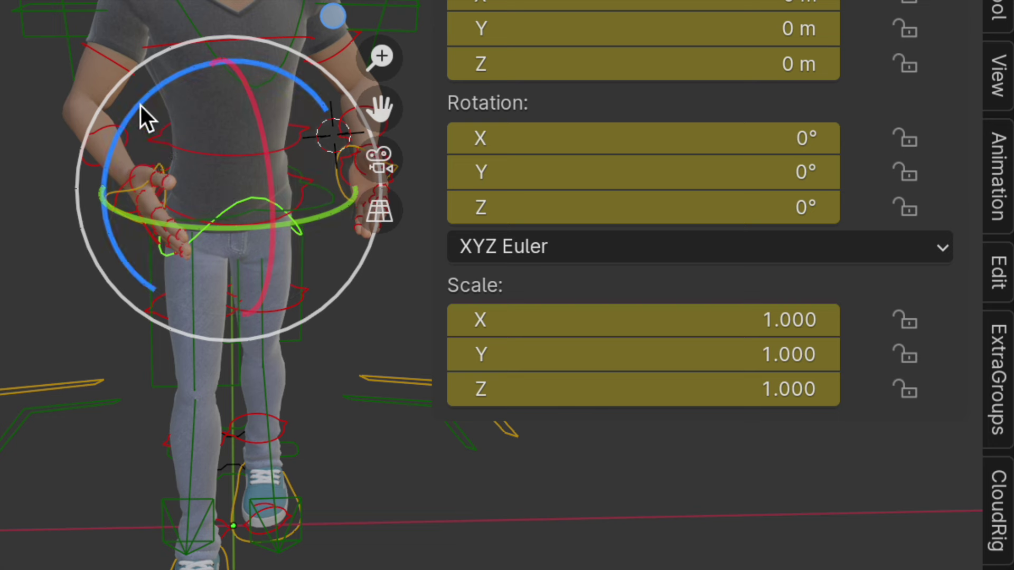
drag(140, 106, 132, 122)
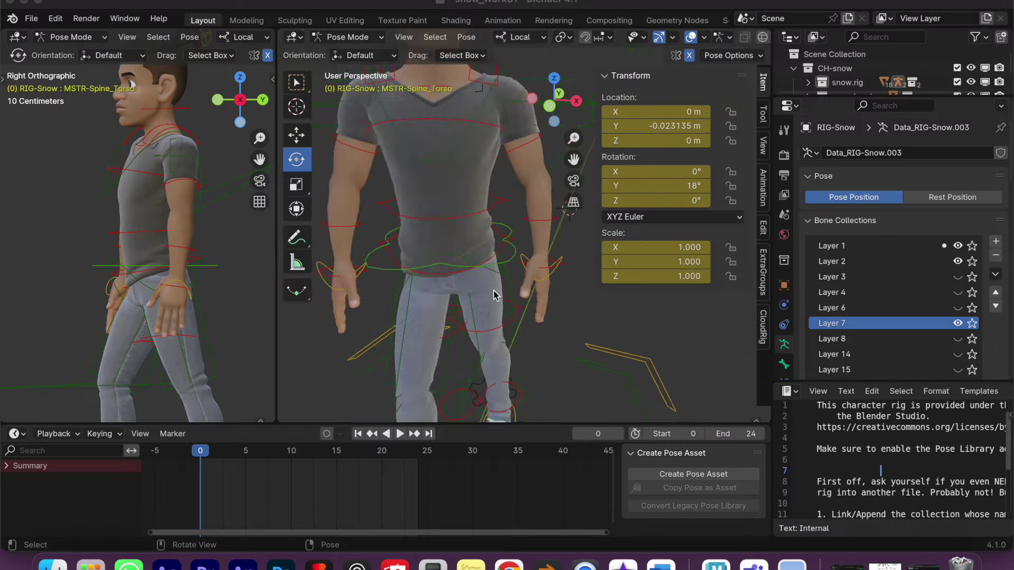
scroll(498, 260, up, 3)
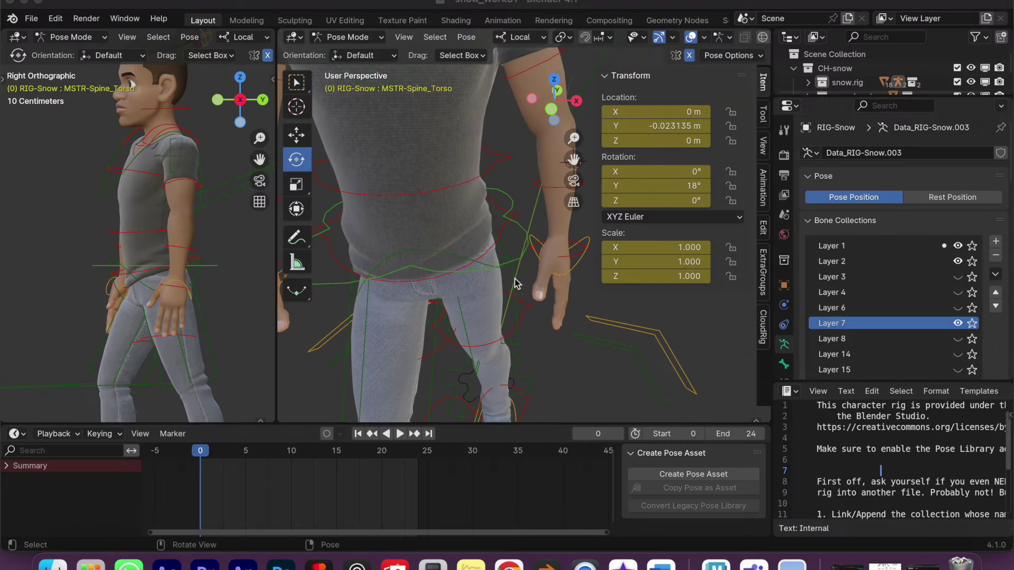
Select the hips control, then switch the selection to the spine chest control.
click(508, 267)
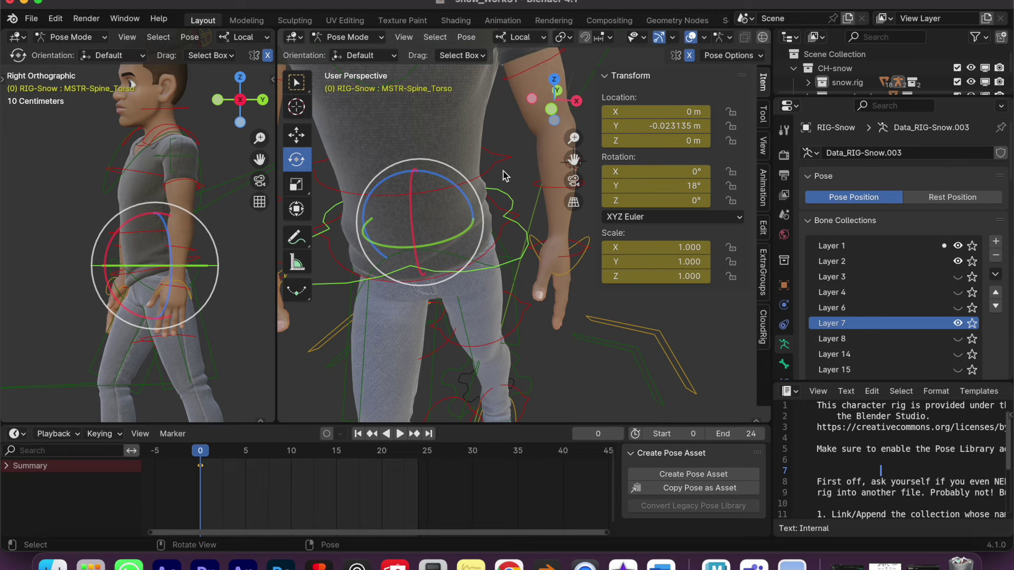
scroll(501, 165, down, 5)
click(566, 271)
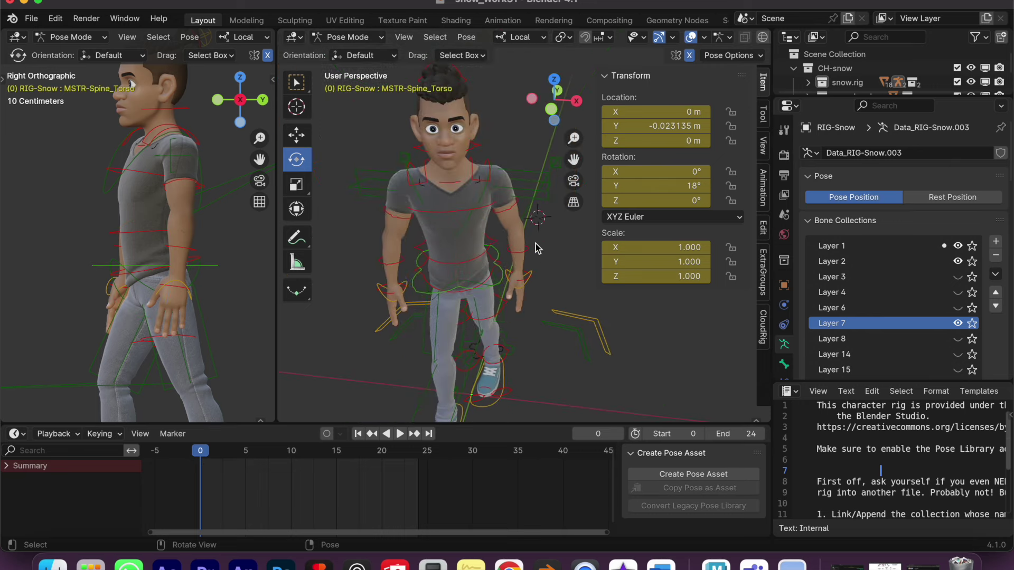
scroll(465, 227, up, 6)
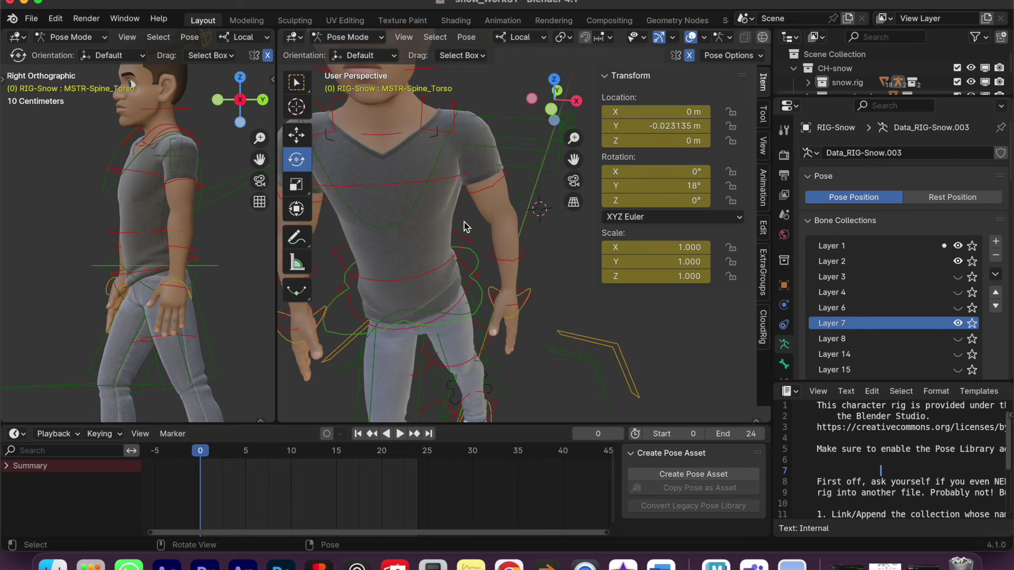
click(411, 211)
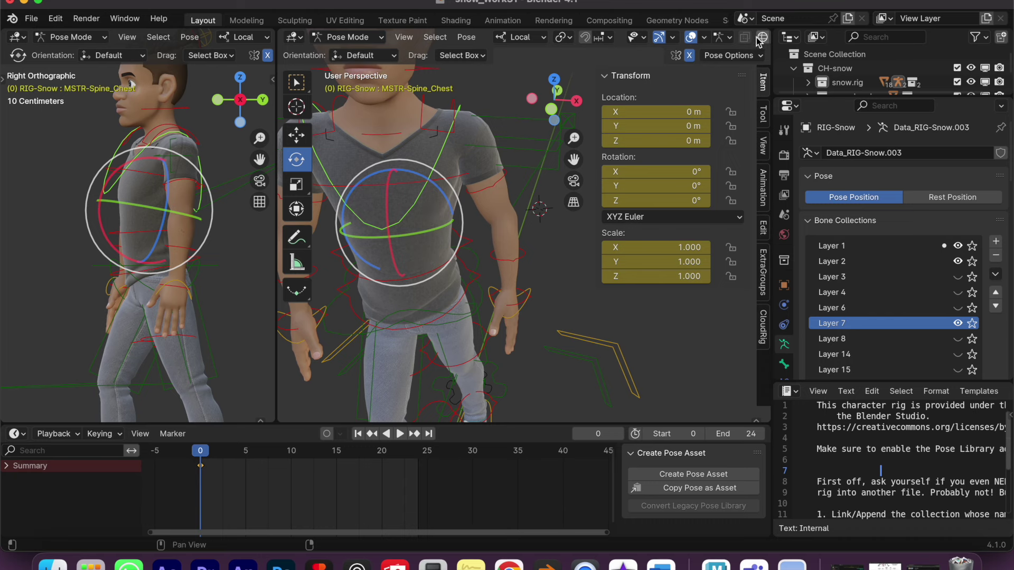
scroll(760, 40, down, 3)
Set the main view to Solid shading with Studio lighting, Theme wire and Material colours.
click(718, 37)
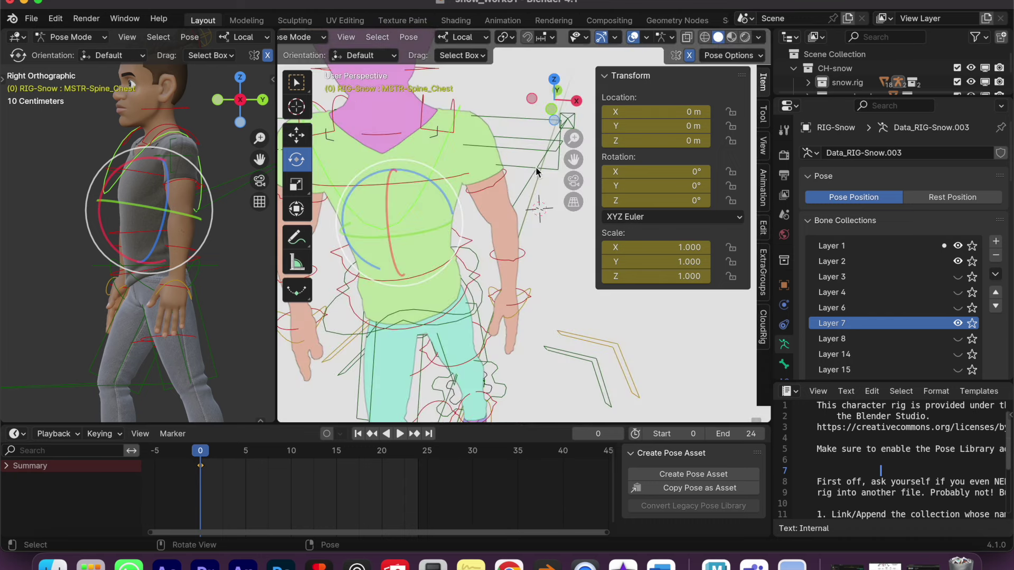
click(759, 37)
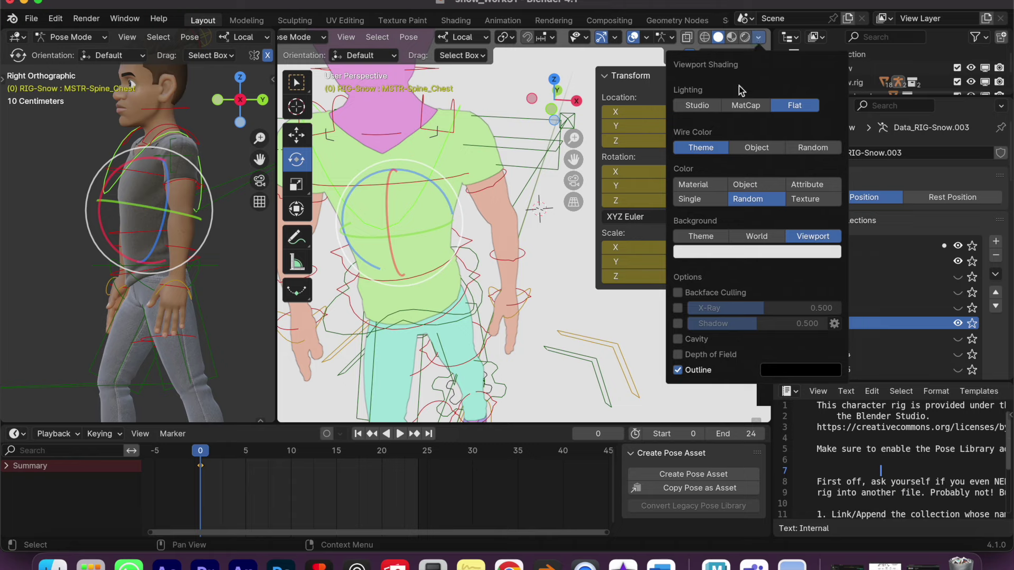
click(710, 108)
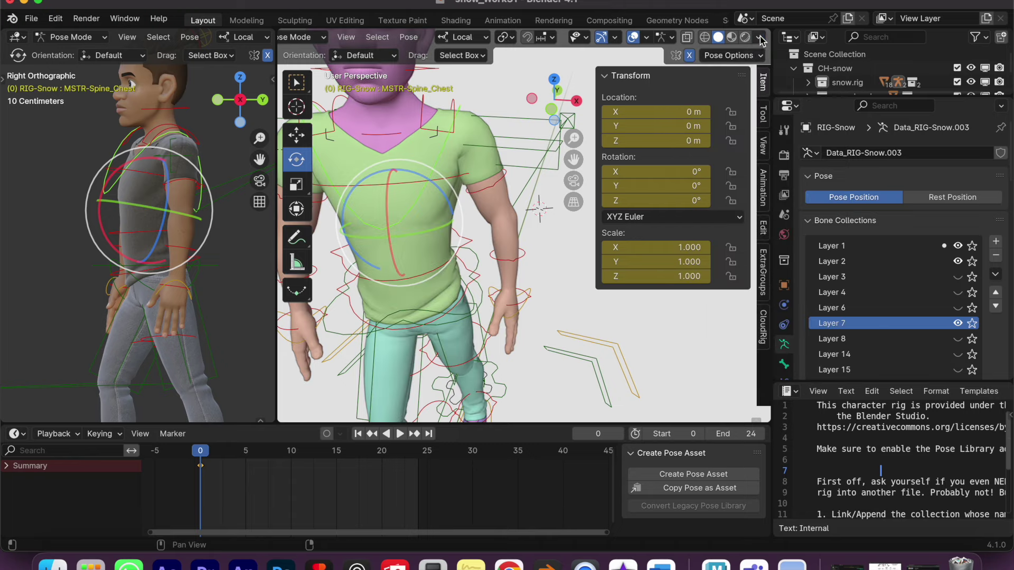
click(758, 37)
click(752, 214)
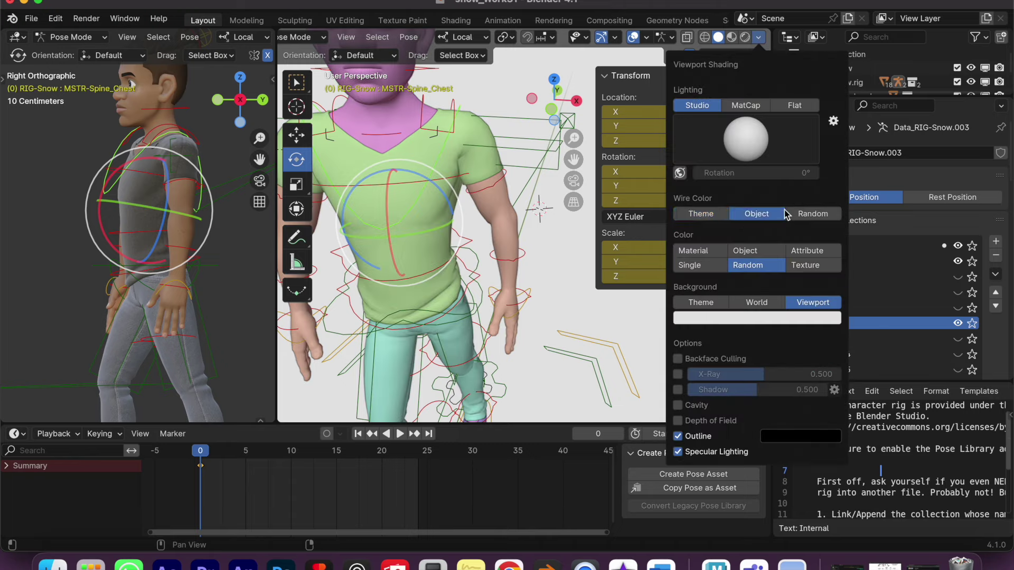
click(702, 214)
click(693, 250)
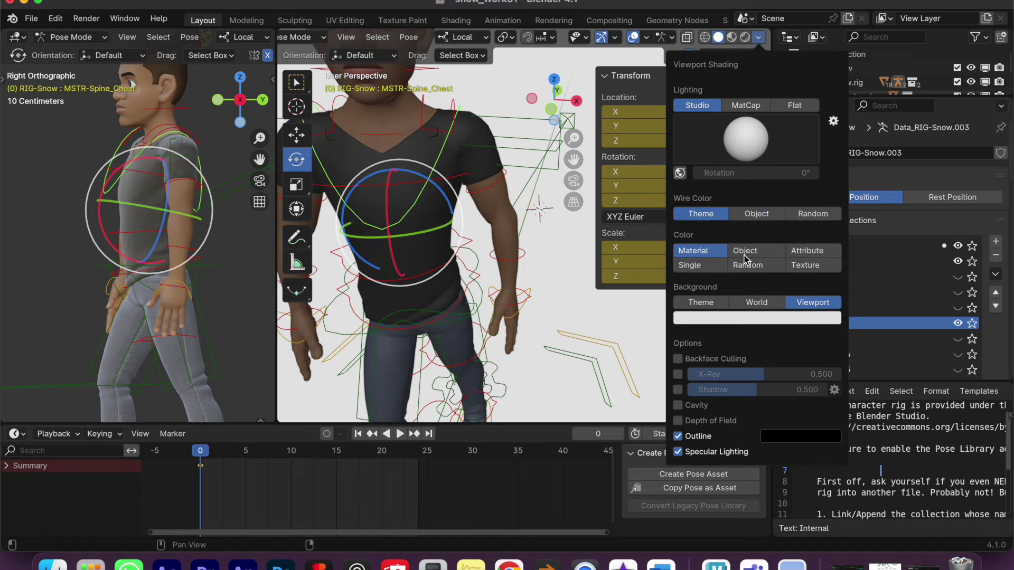
mouse_move(572, 246)
middle_down()
mouse_move(528, 287)
mouse_move(479, 225)
middle_up()
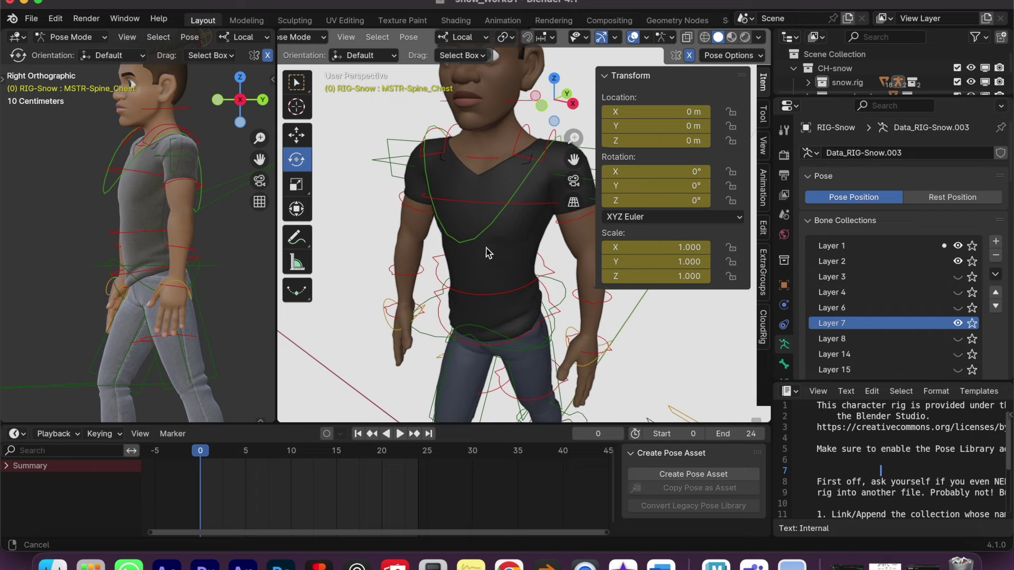
click(480, 225)
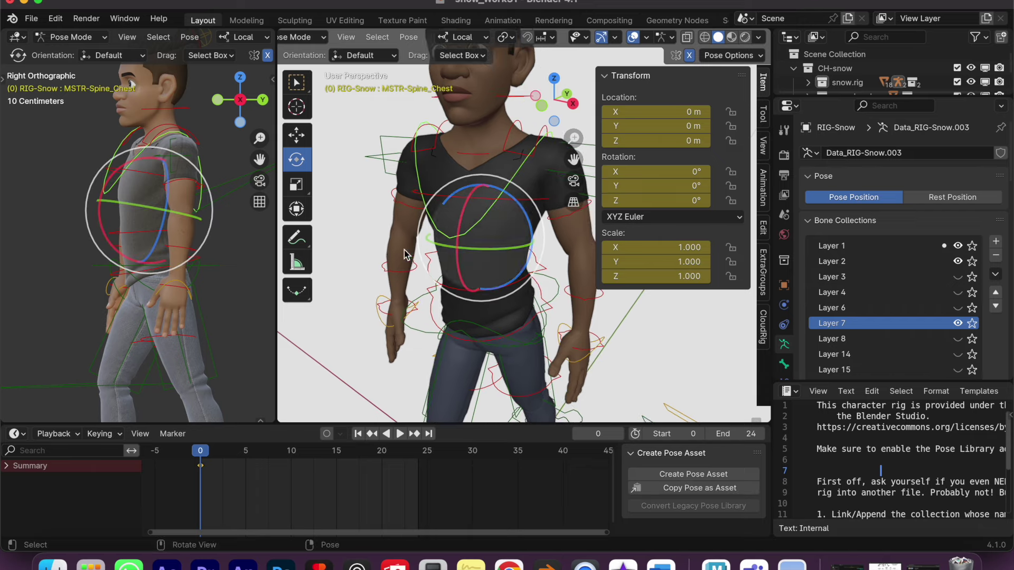
click(436, 205)
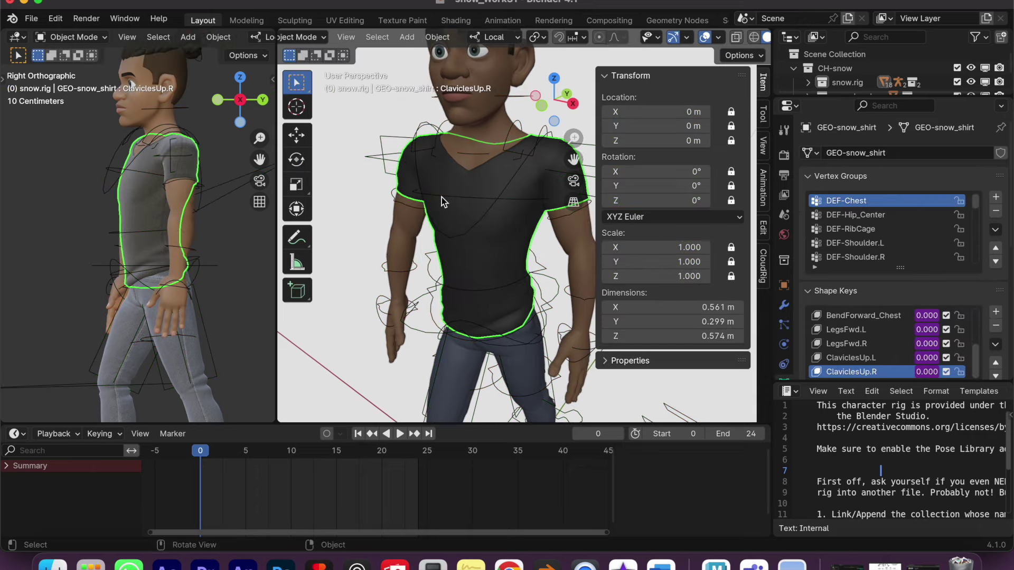
Hide the FK-Chest and FK-Spine bones with H, undoing one mis-selection.
click(447, 199)
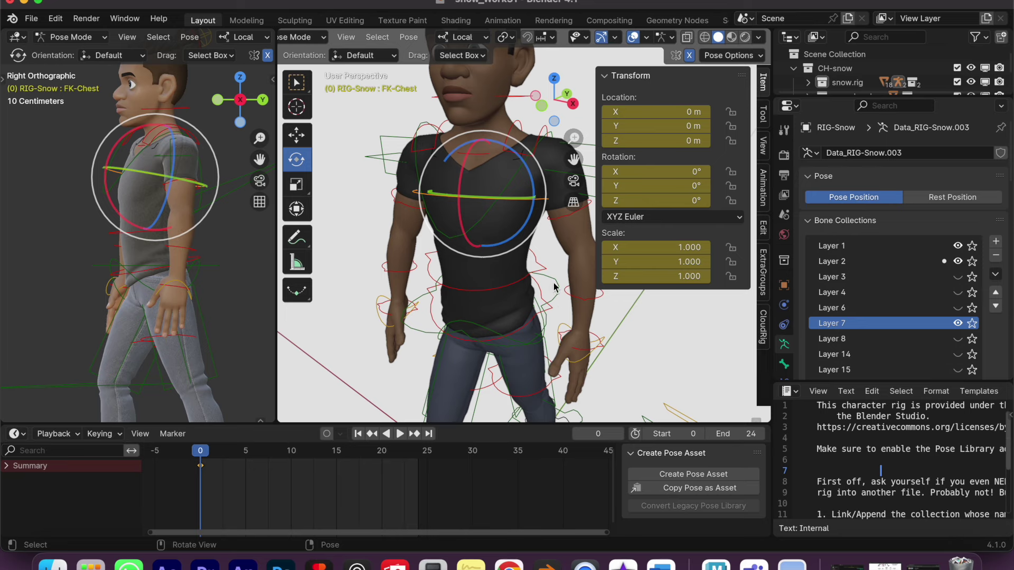
key(h)
click(473, 294)
key(ctrl+z)
click(430, 323)
key(h)
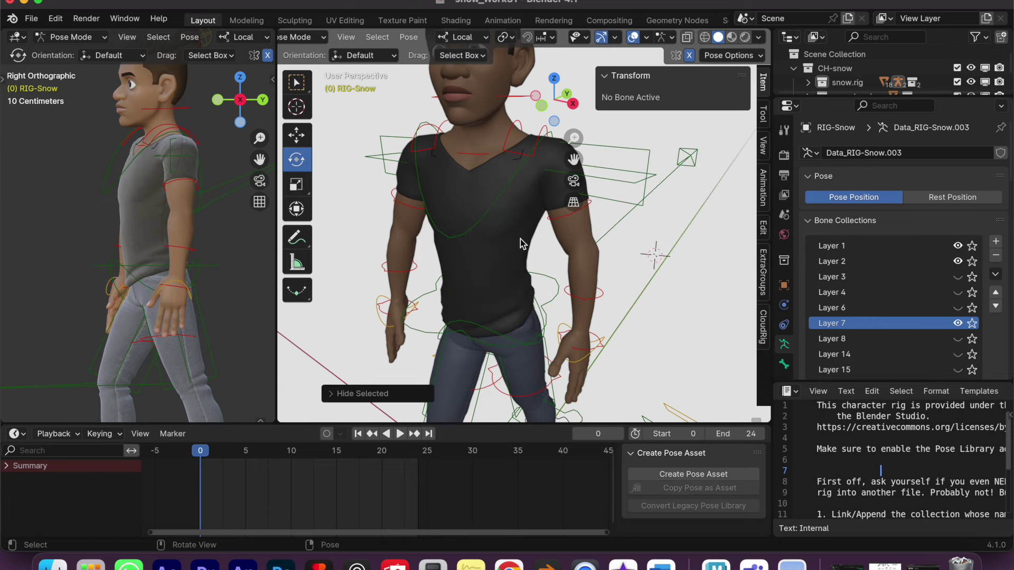
mouse_move(494, 274)
middle_down()
mouse_move(556, 271)
mouse_move(560, 251)
middle_up()
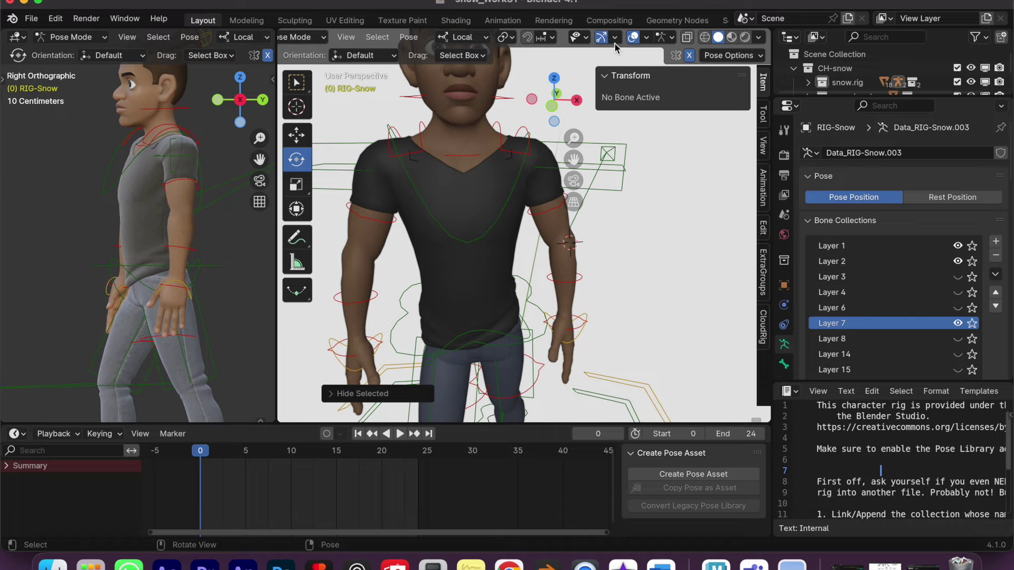
Disable Mesh selectability so clicks pick the neck, head and shoulder controls instead of meshes.
click(586, 38)
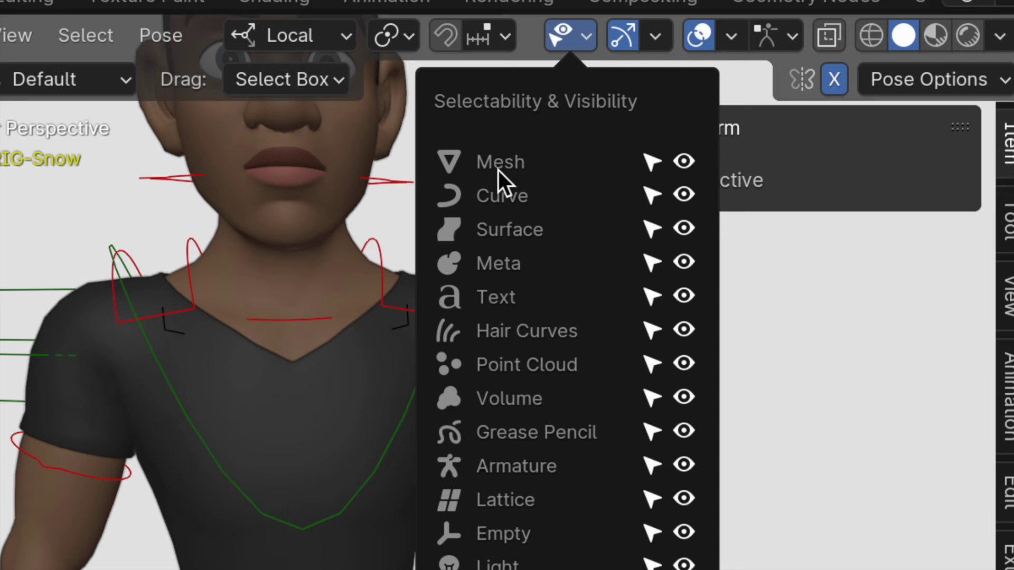
click(651, 160)
click(200, 263)
click(319, 124)
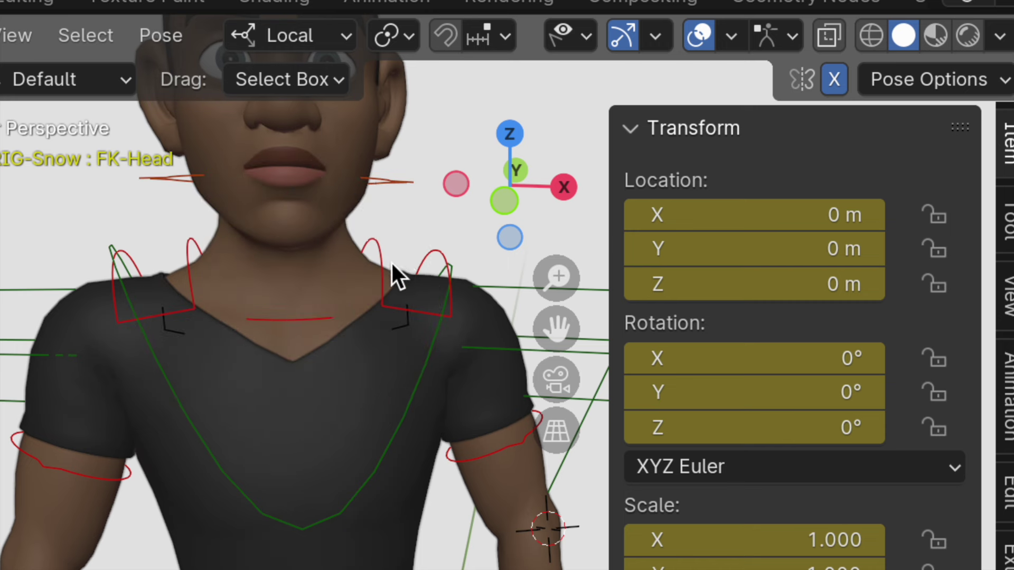
click(391, 264)
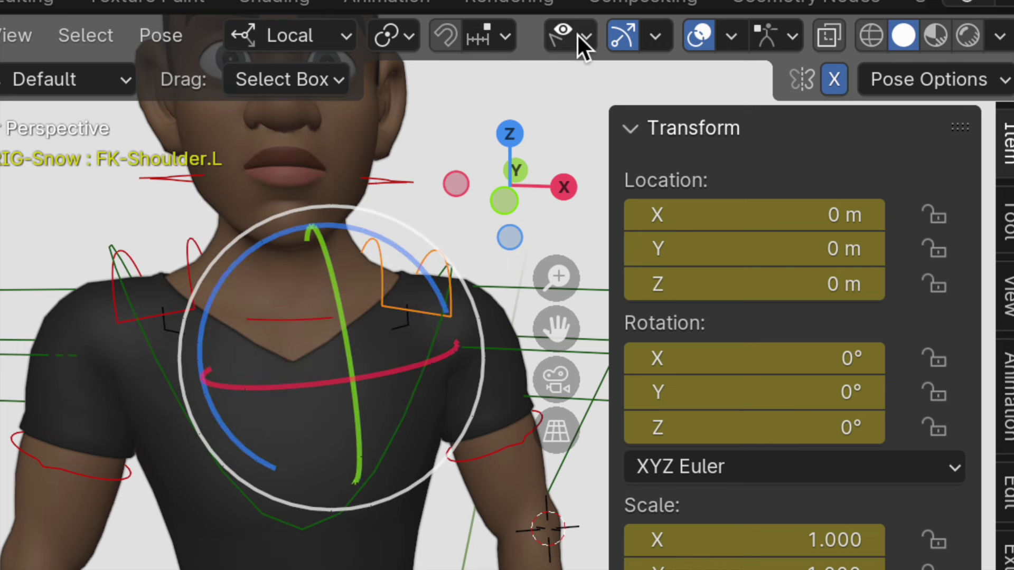
click(579, 36)
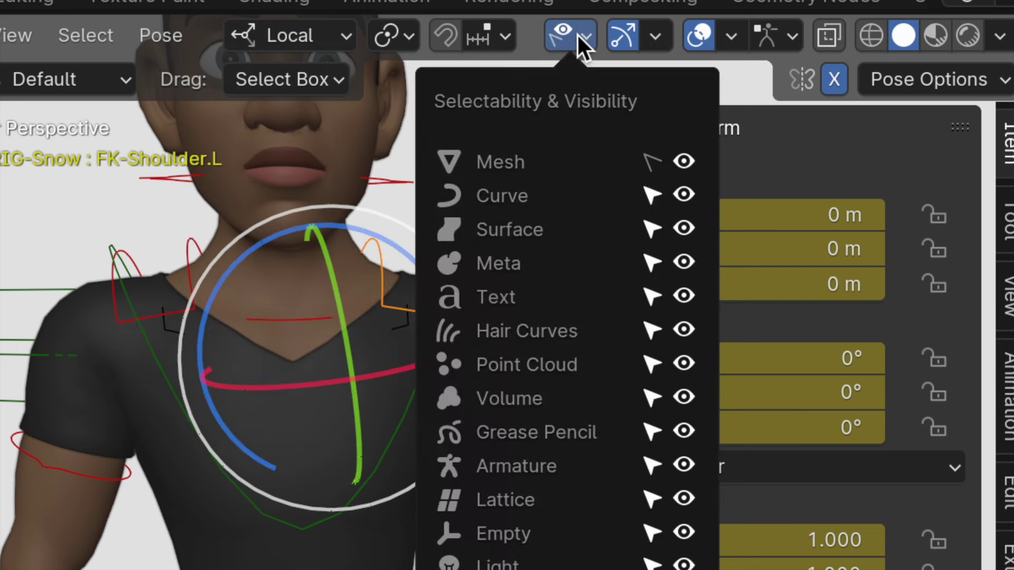
click(652, 162)
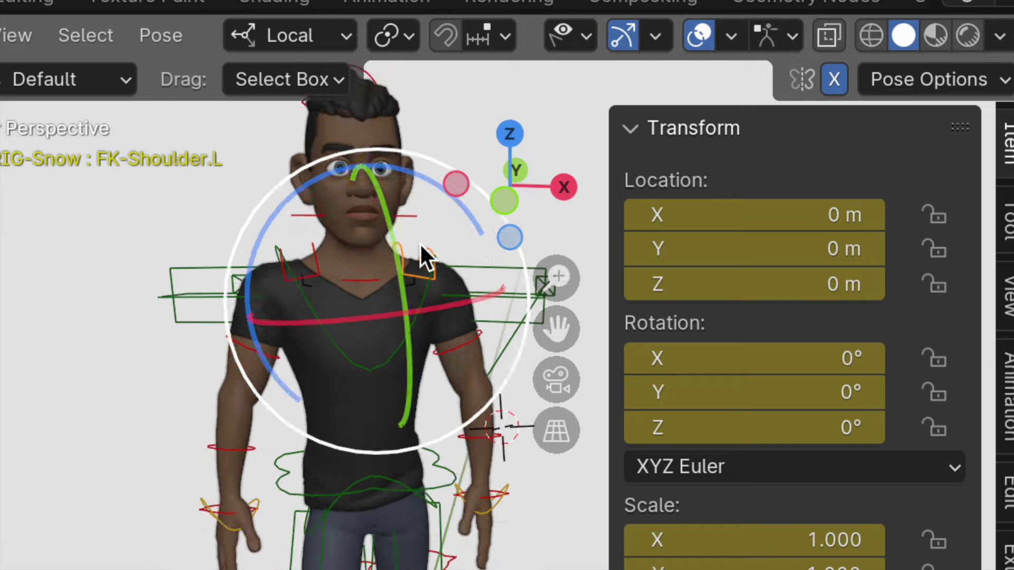
scroll(421, 237, down, 5)
click(216, 255)
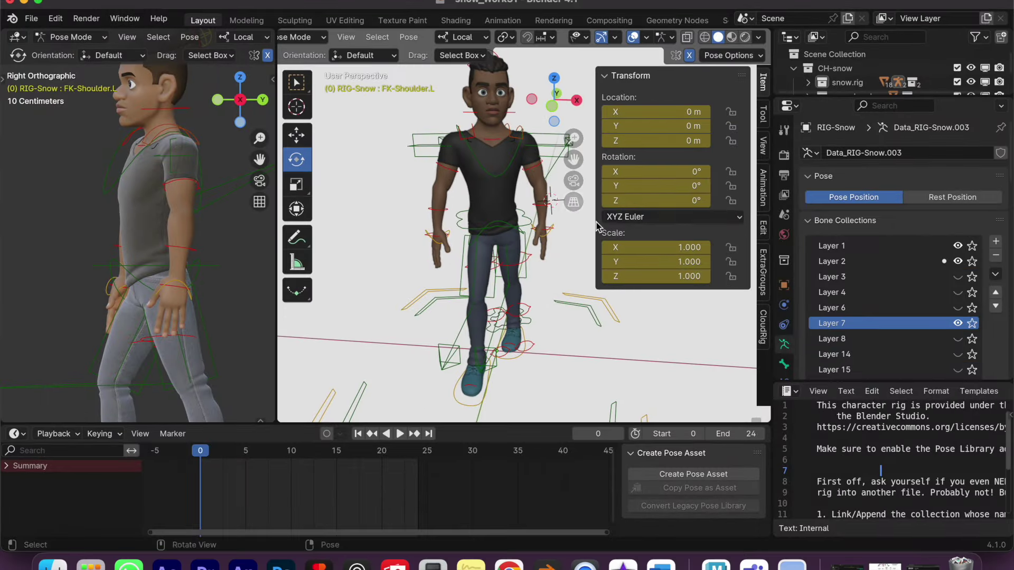
Select the chest control and switch to a front orthographic view.
drag(595, 196, 642, 195)
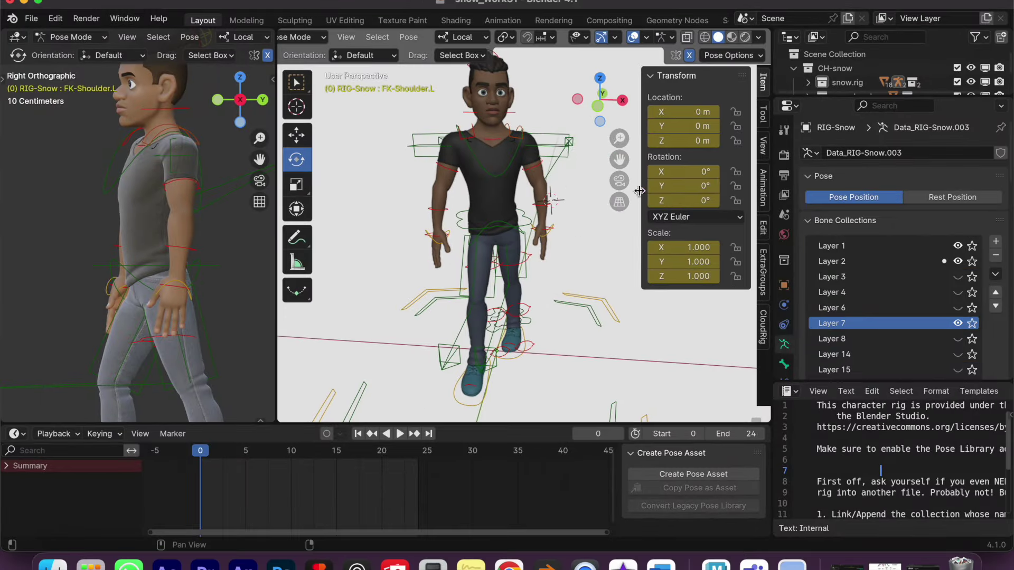
scroll(531, 210, up, 4)
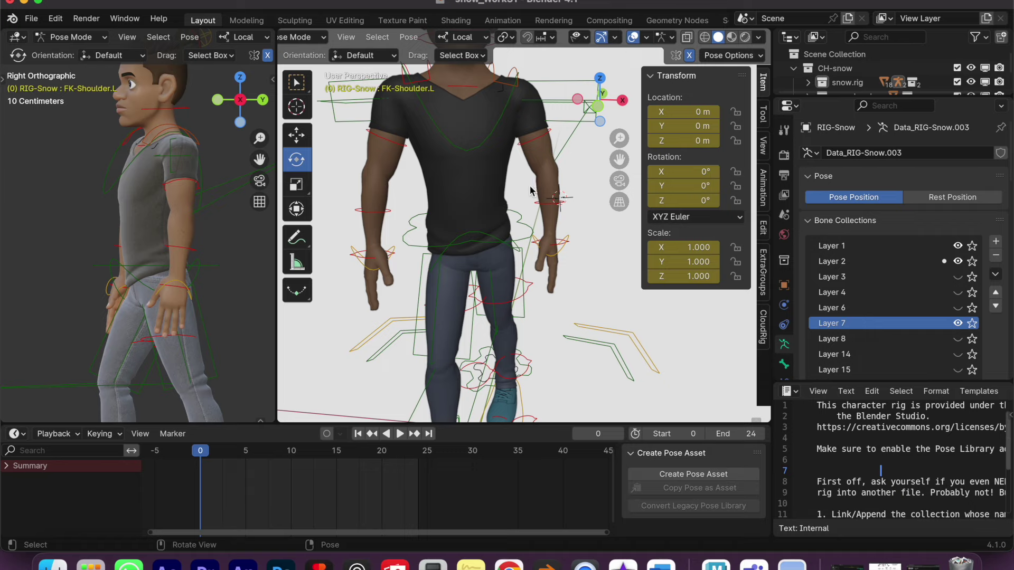
shift+middle_drag(530, 190, 528, 259)
click(488, 237)
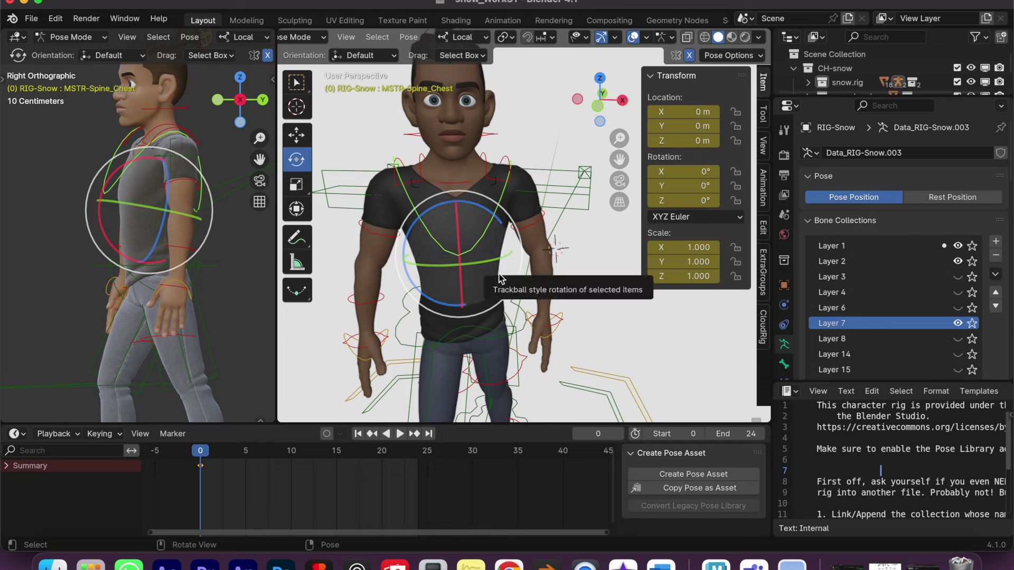
click(598, 108)
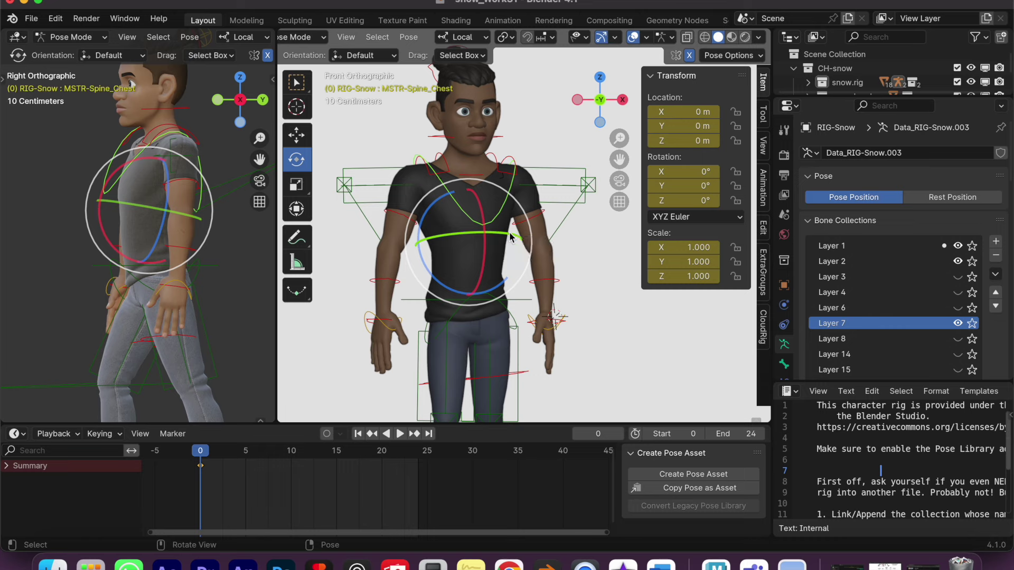
Set the chest's Rotation Y to -18°, then to -36°.
click(685, 186)
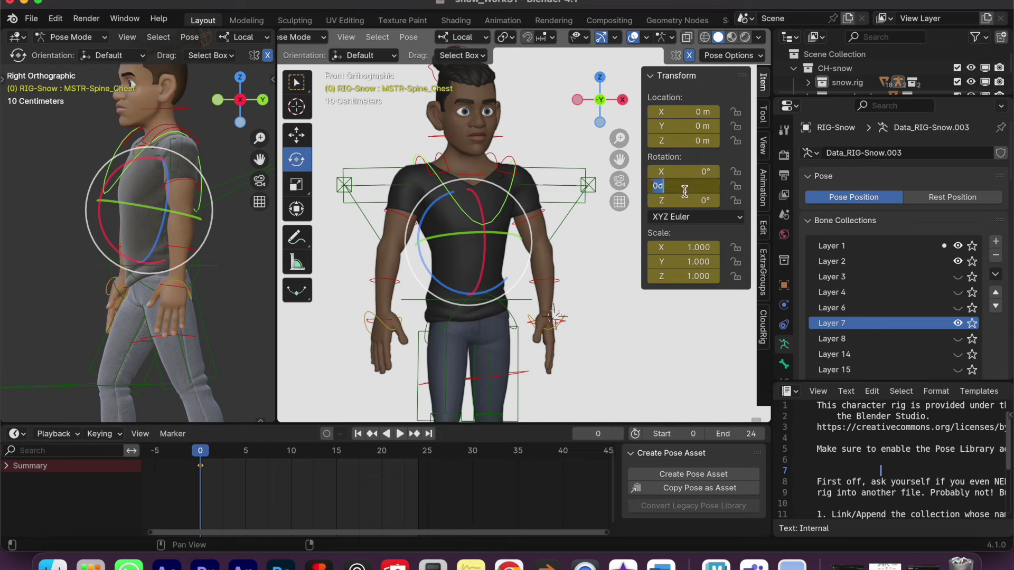
text(-)
key(Return)
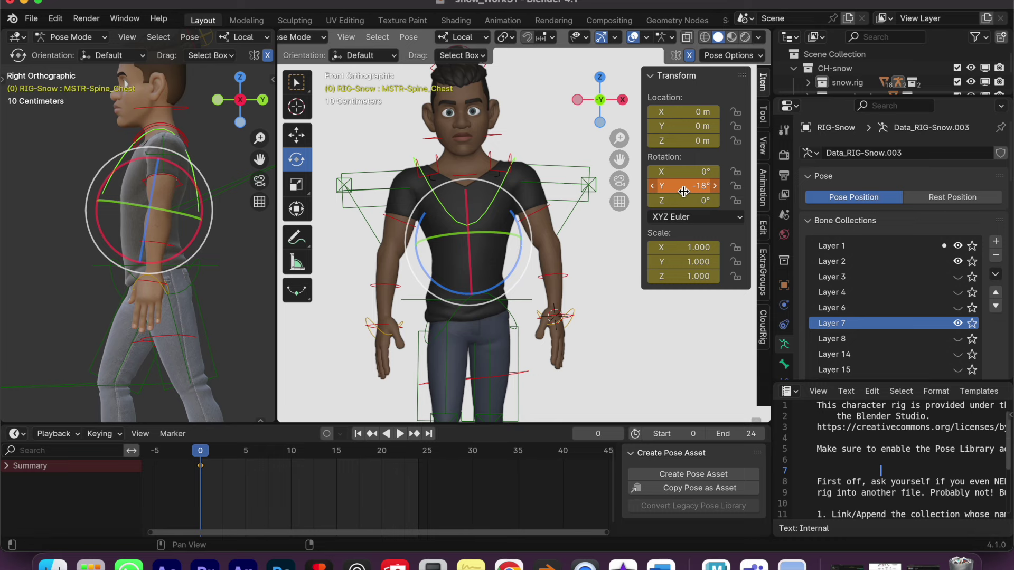
click(684, 191)
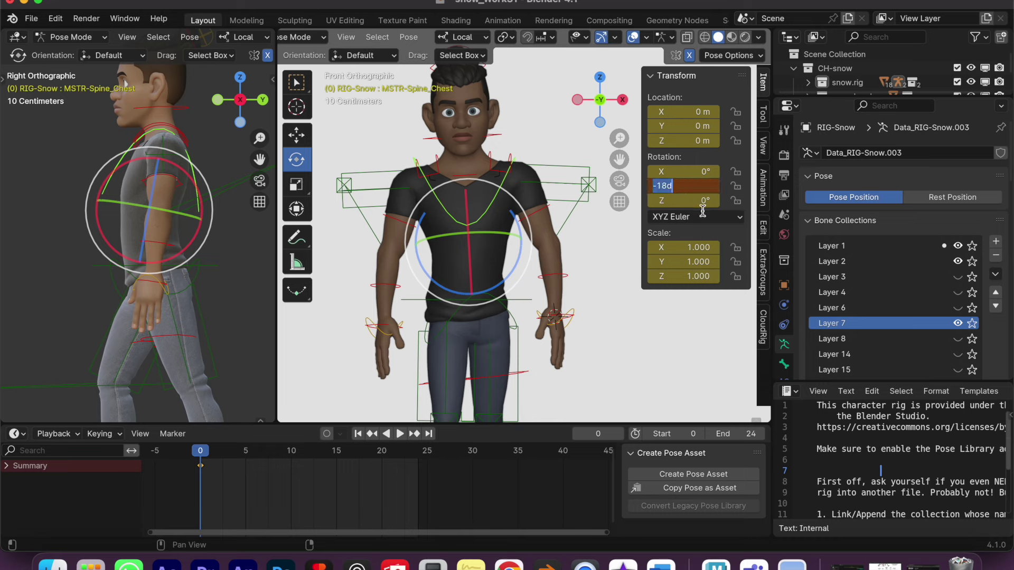
text(-36)
key(Return)
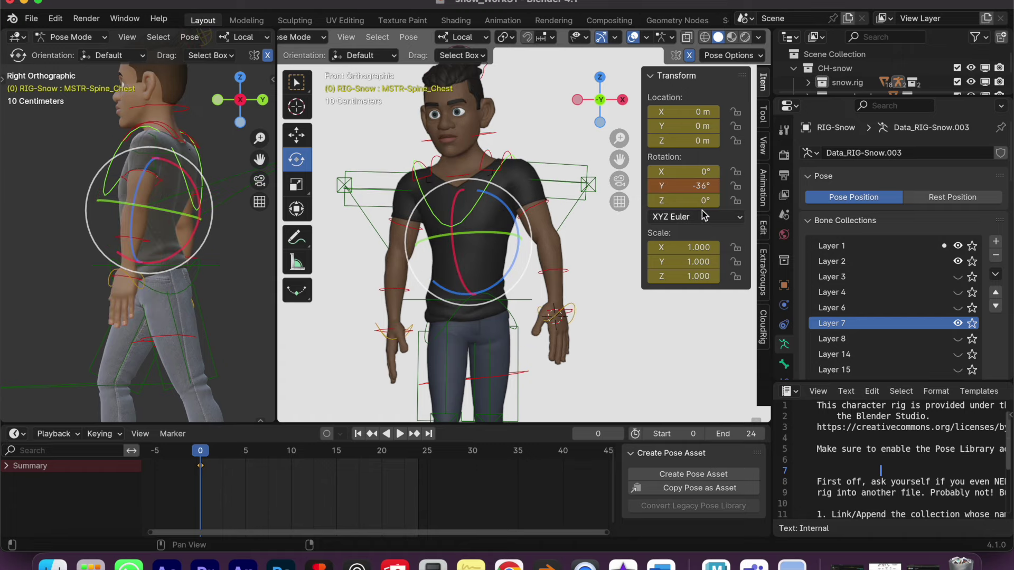
click(522, 305)
Select every rig bone and key the full pose, chest at -36°, on frame 0.
middle_drag(565, 299, 489, 268)
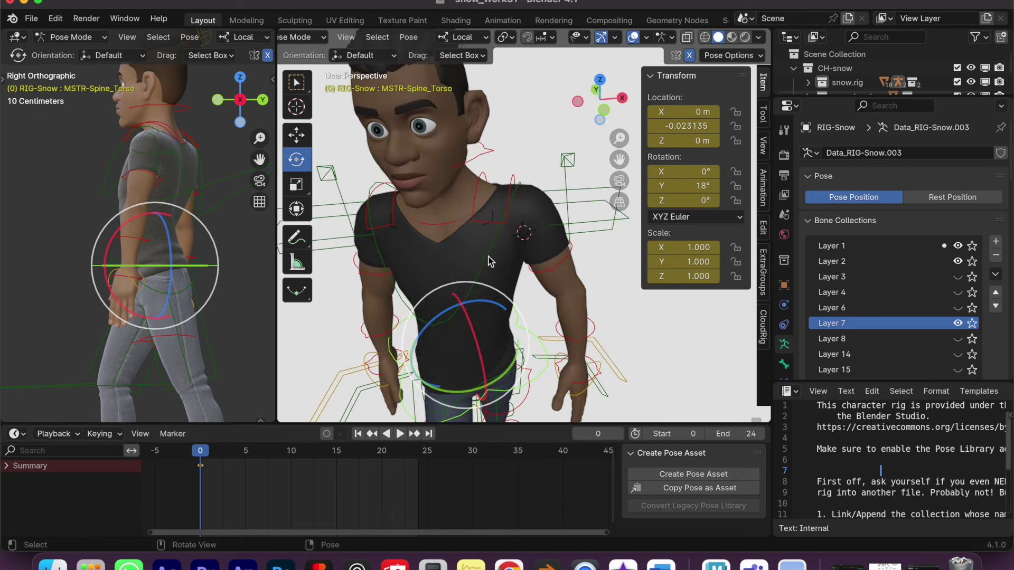
click(488, 261)
middle_drag(489, 262, 554, 317)
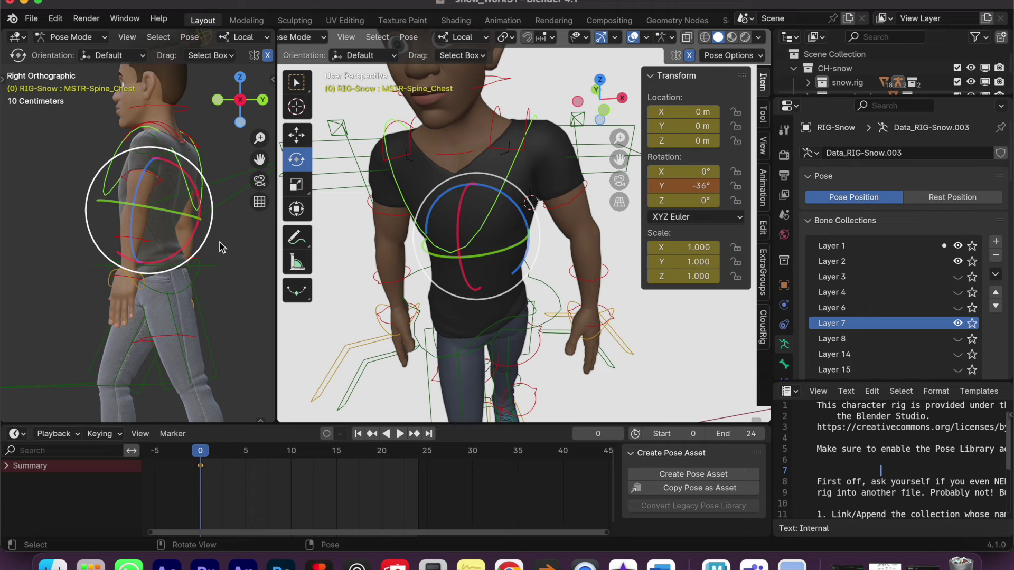
scroll(525, 320, down, 4)
key(alt+a)
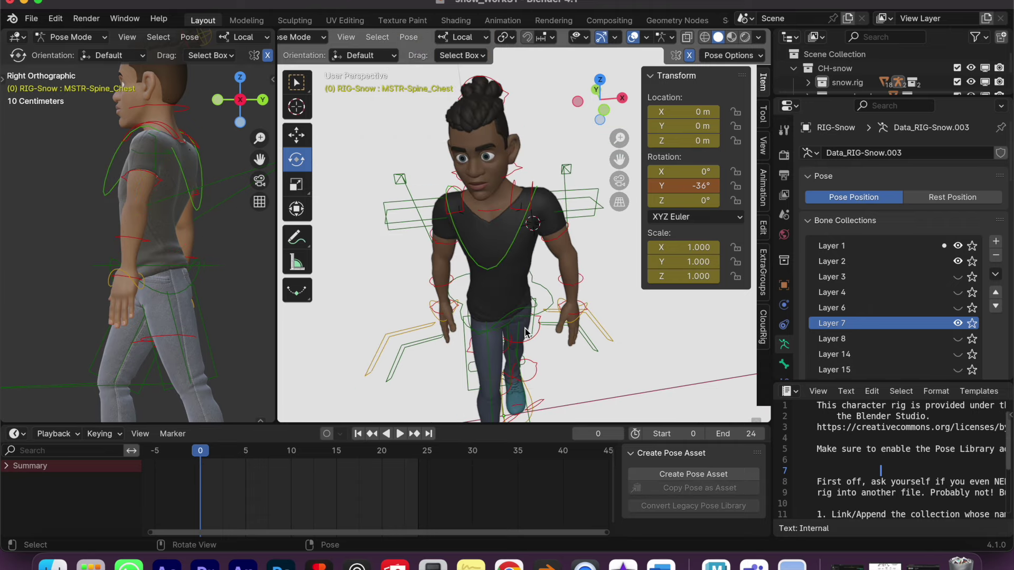
key(a)
key(i)
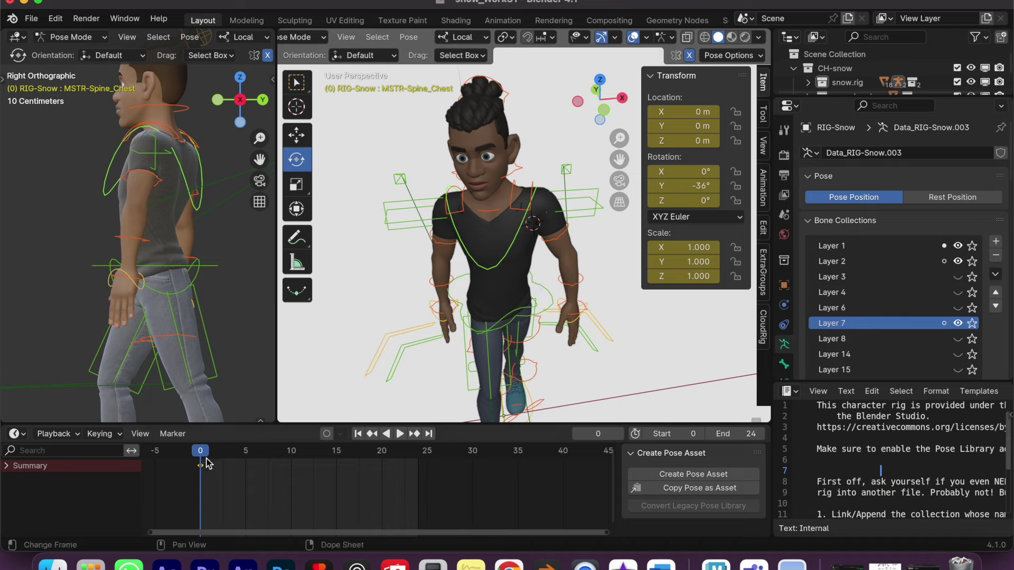
Rotate FK-UpperArm.L to roughly 4.6°, 14.5° and 75.8°.
middle_drag(554, 253, 511, 259)
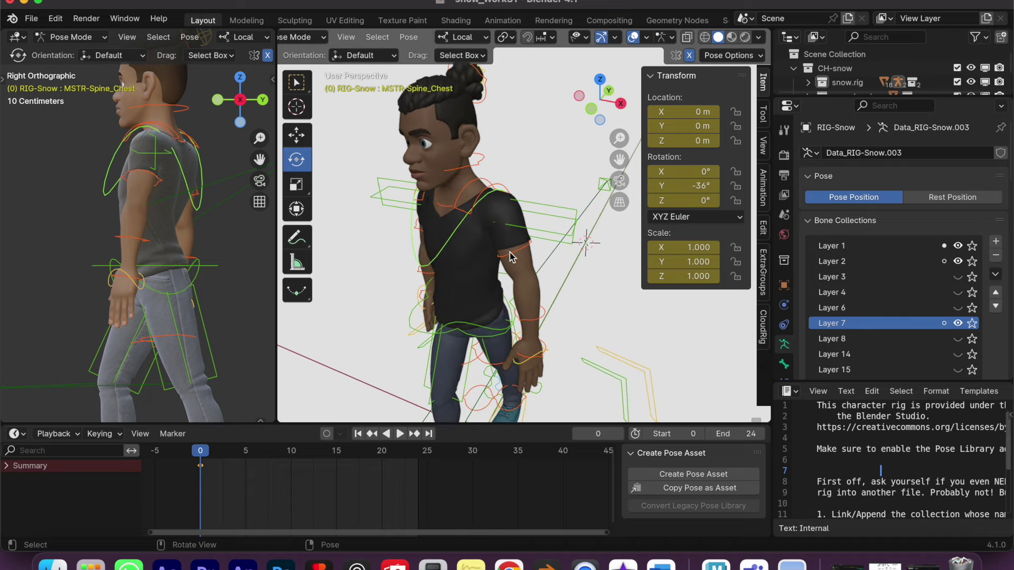
click(511, 258)
drag(481, 255, 491, 257)
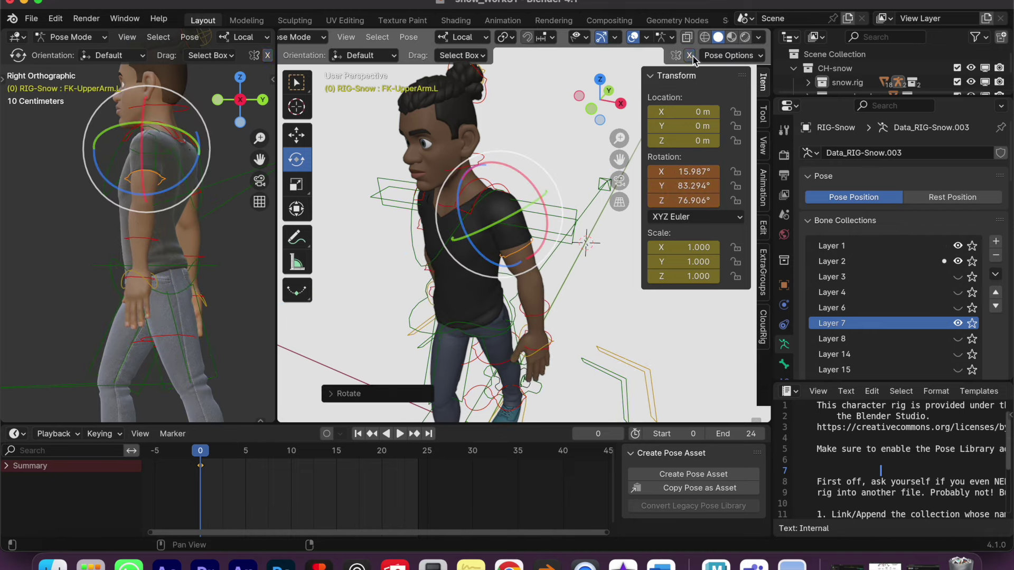
drag(491, 257, 490, 259)
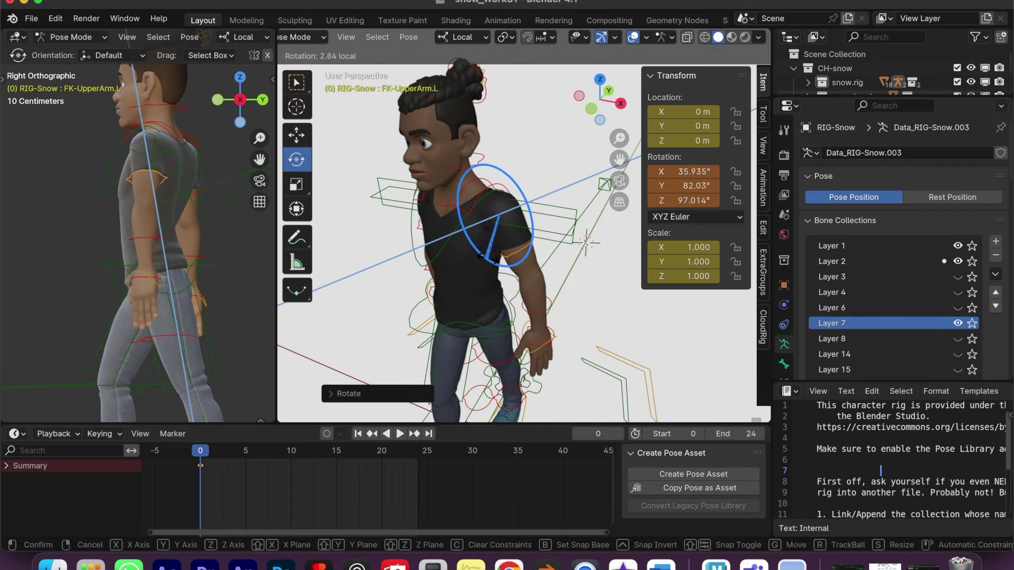
drag(490, 258, 497, 265)
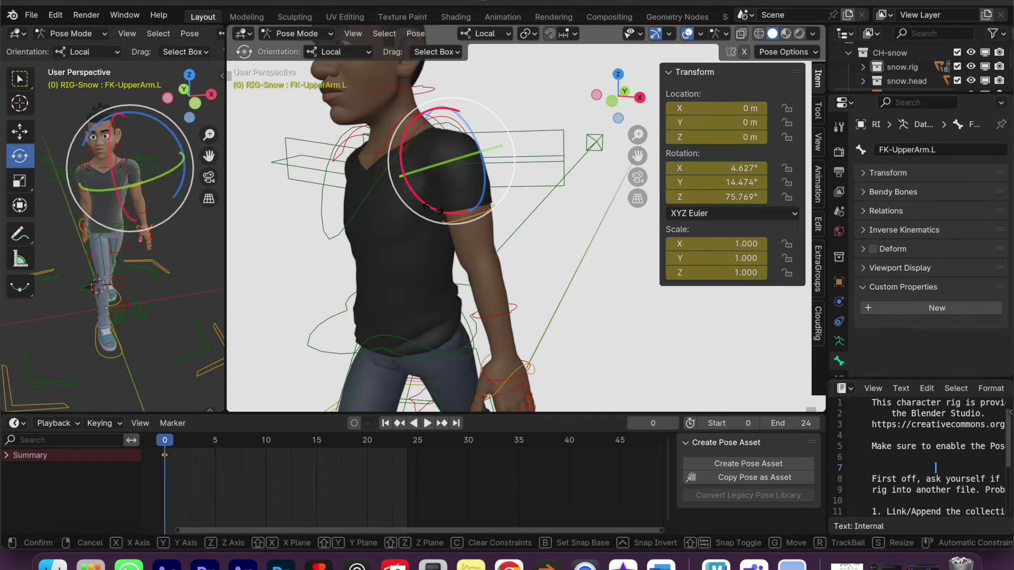
drag(503, 206, 540, 164)
Hide IK-UpperArm.L and one more overlapping bone, then reselect FK-UpperArm.L.
click(549, 165)
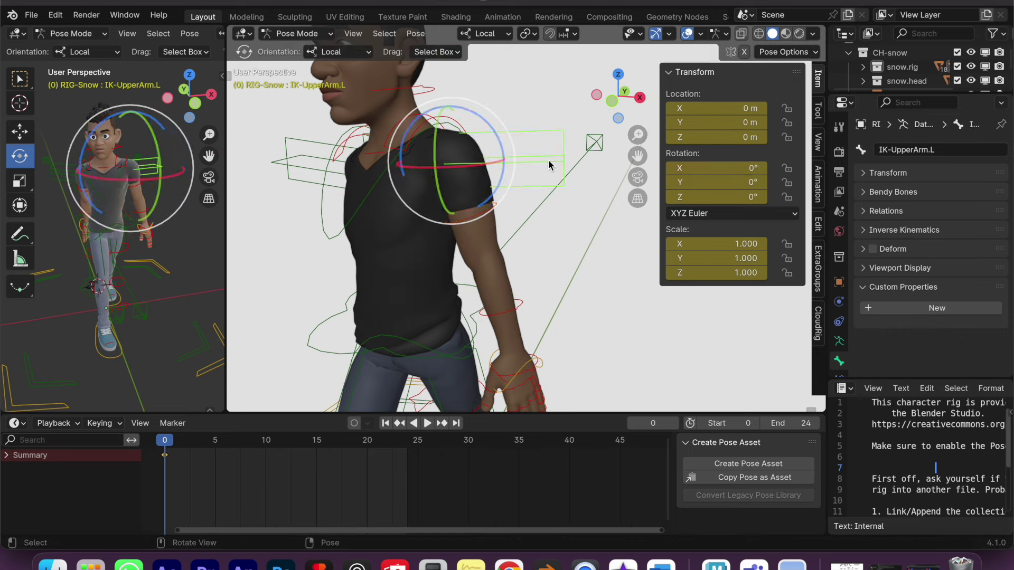
key(h)
click(268, 168)
key(h)
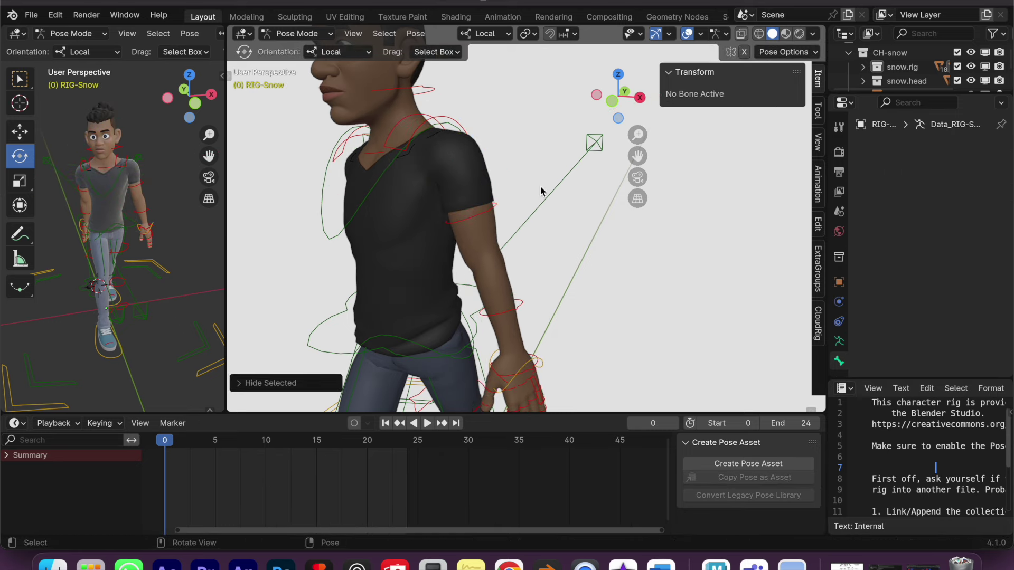
middle_drag(525, 138, 506, 323)
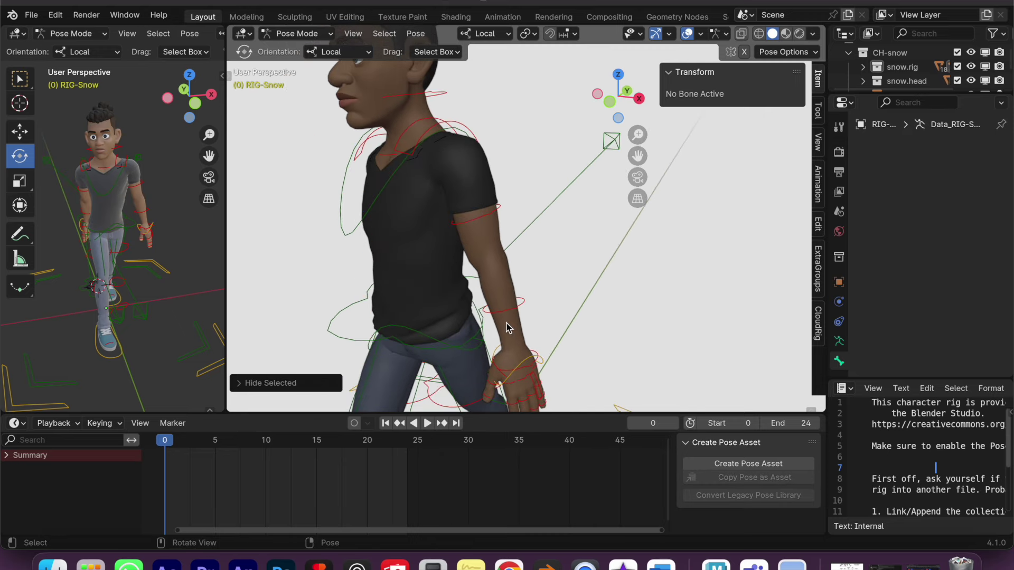
shift+middle_drag(569, 302, 548, 190)
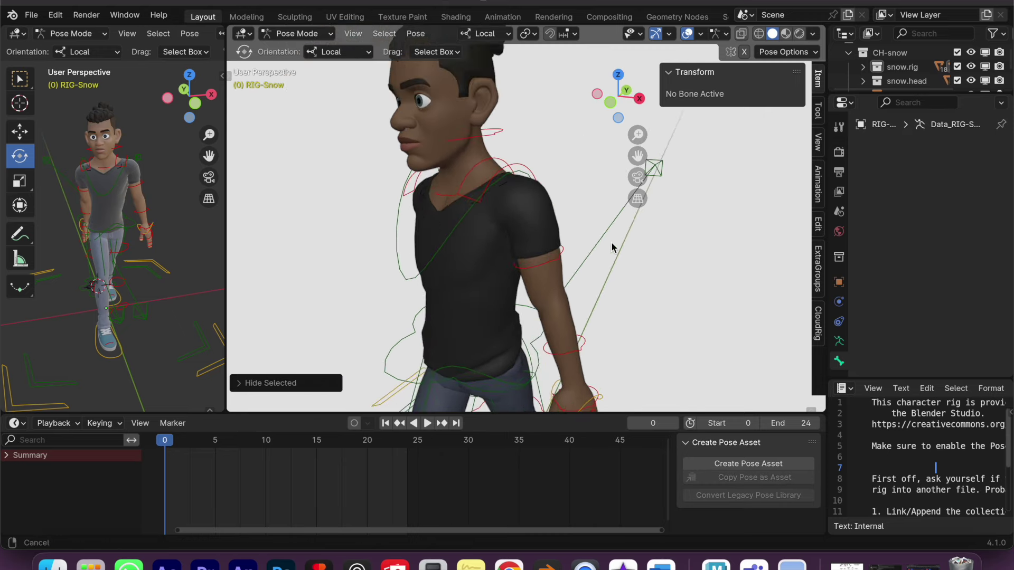
click(559, 266)
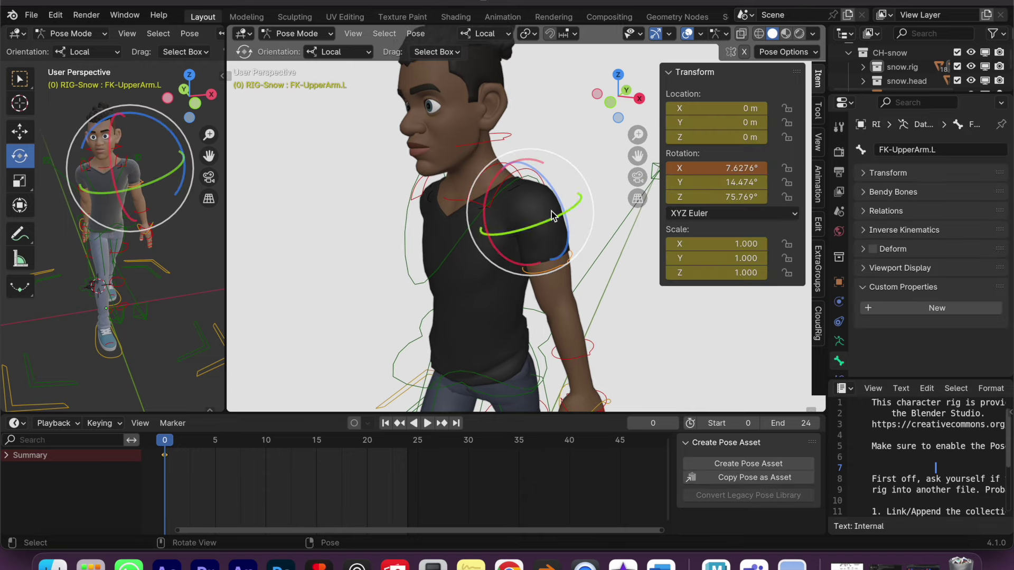
Rotate the left shoulder bone freely, then along its local X axis.
scroll(523, 170, up, 3)
click(520, 174)
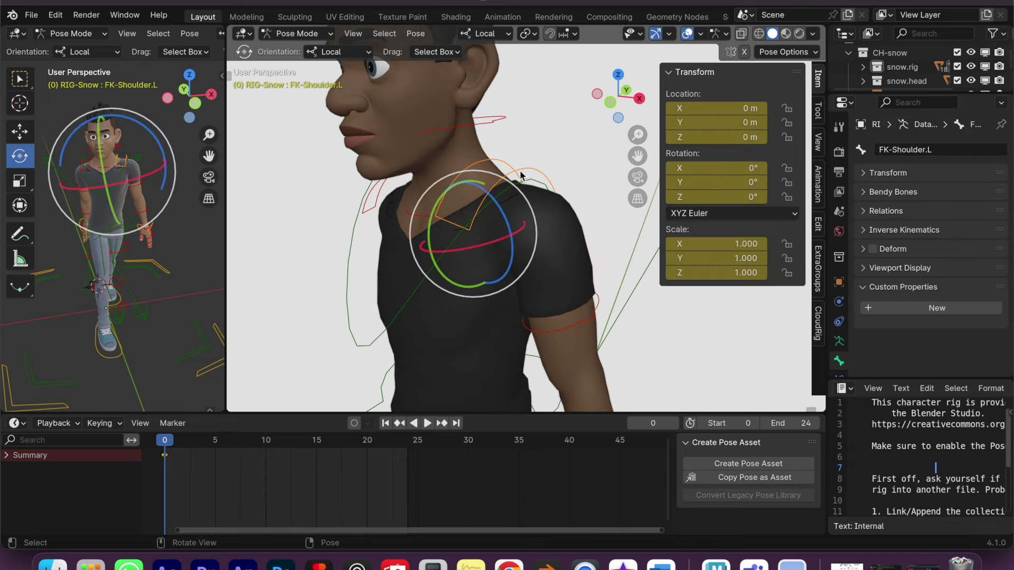
key(r)
key(r)
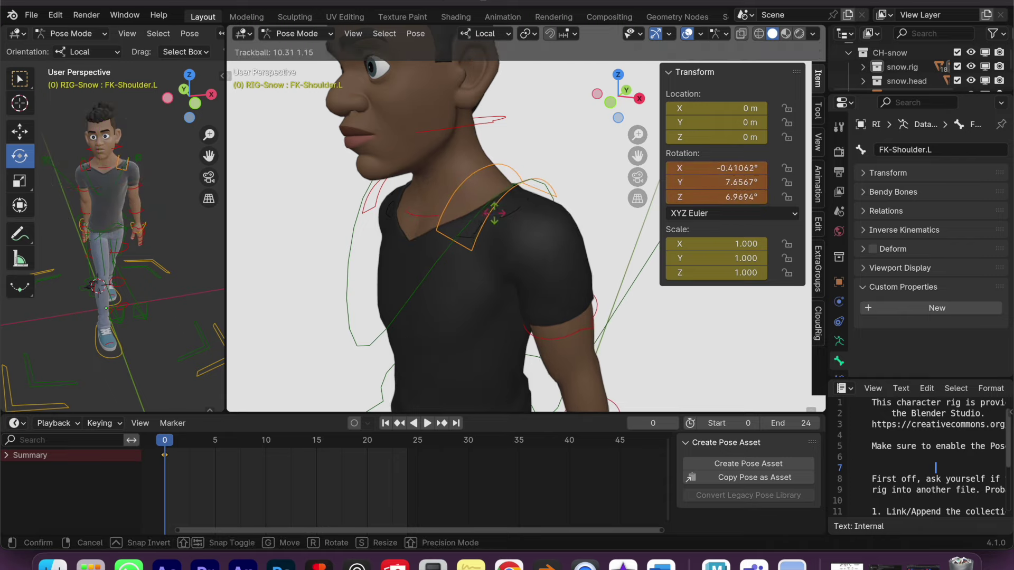
click(536, 305)
scroll(536, 305, down, 3)
mouse_move(536, 306)
shift+middle_down()
mouse_move(486, 176)
mouse_move(423, 130)
shift+middle_up()
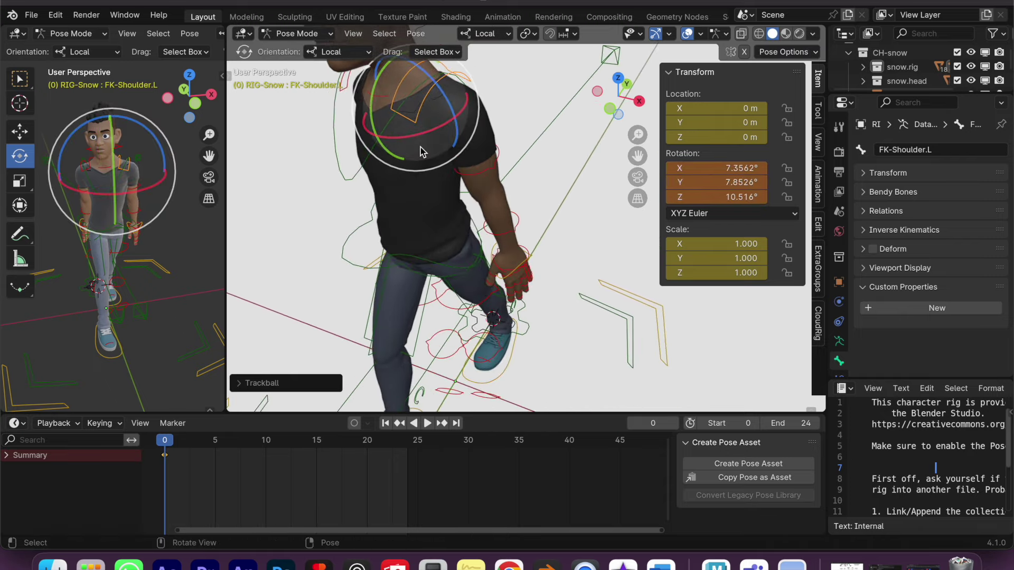
key(r)
key(r)
click(423, 132)
middle_drag(422, 132, 422, 153)
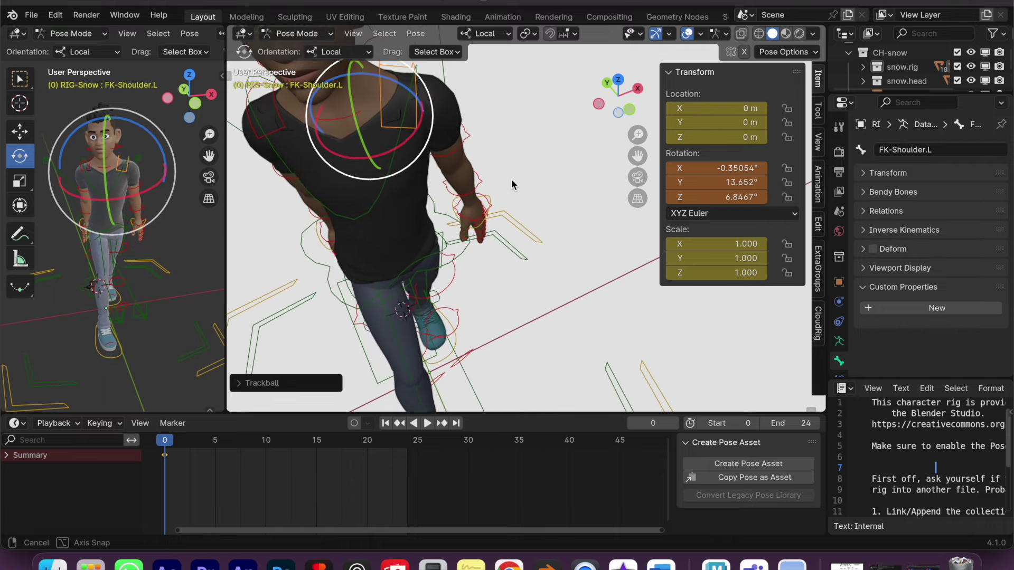
key(r)
key(x)
click(407, 104)
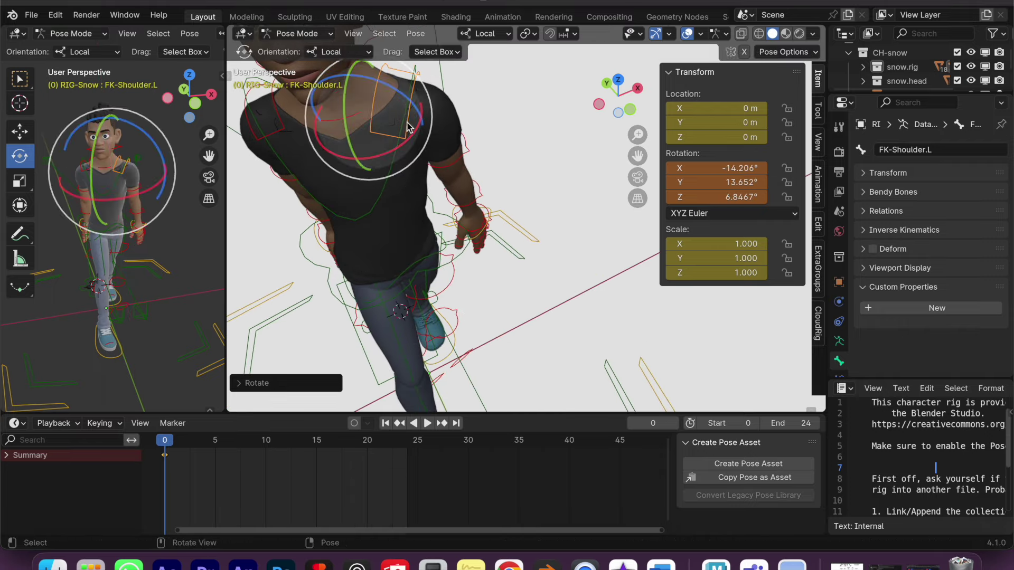
Swing the left FK upper arm back to about -22.4°, 6.45° and 66.2°.
middle_drag(407, 104, 401, 114)
drag(401, 113, 407, 122)
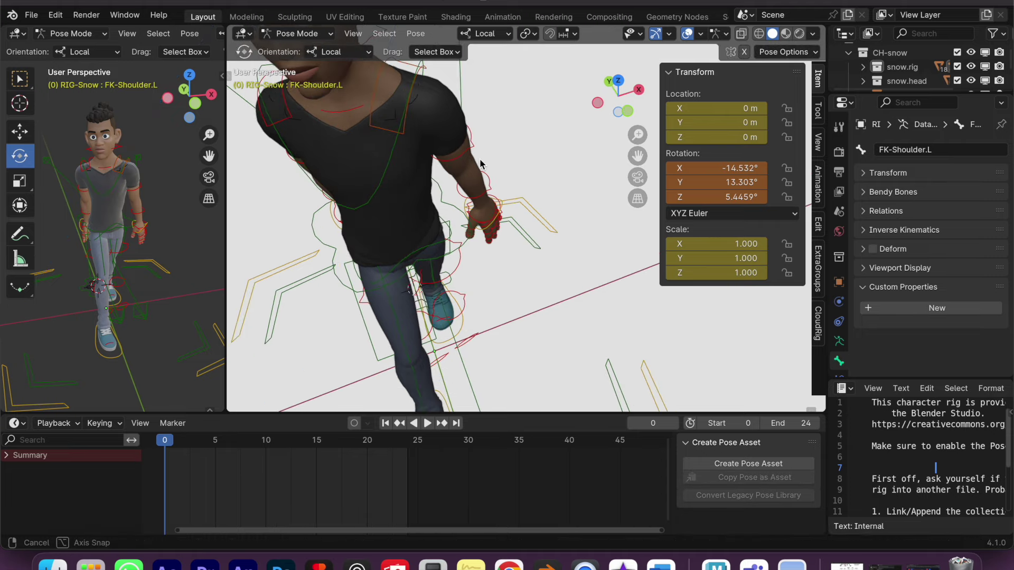
middle_drag(407, 121, 452, 157)
click(451, 157)
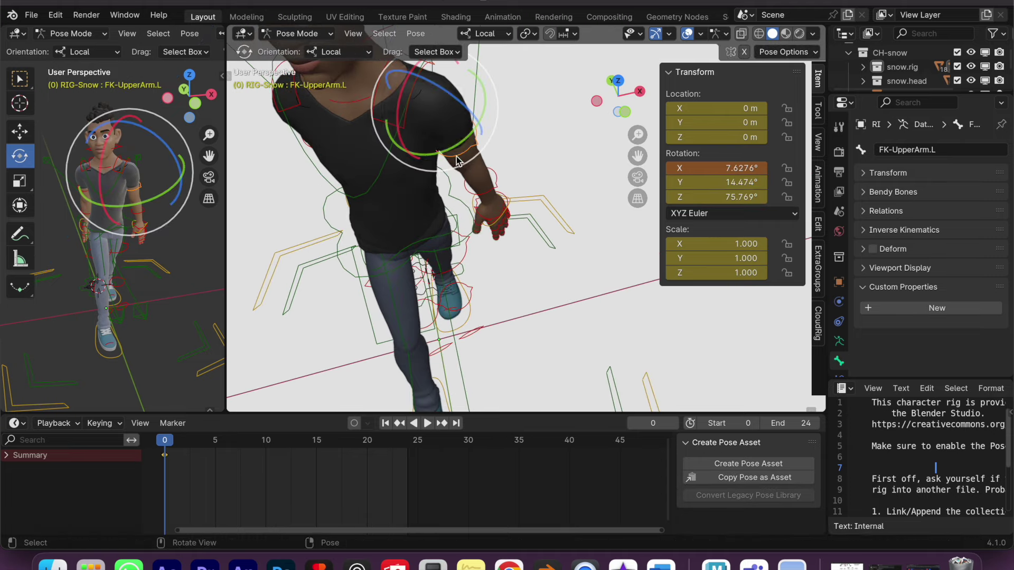
key(r)
key(x)
click(400, 121)
drag(444, 121, 477, 98)
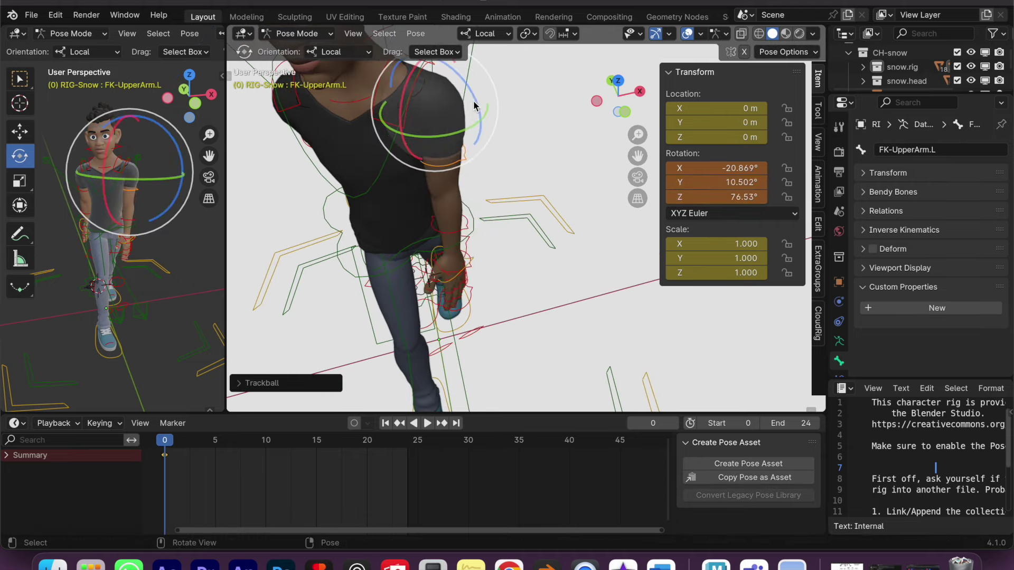
click(478, 158)
Reselect the left upper arm and enable X-axis pose mirroring.
mouse_move(478, 158)
middle_down()
mouse_move(484, 201)
mouse_move(324, 158)
middle_up()
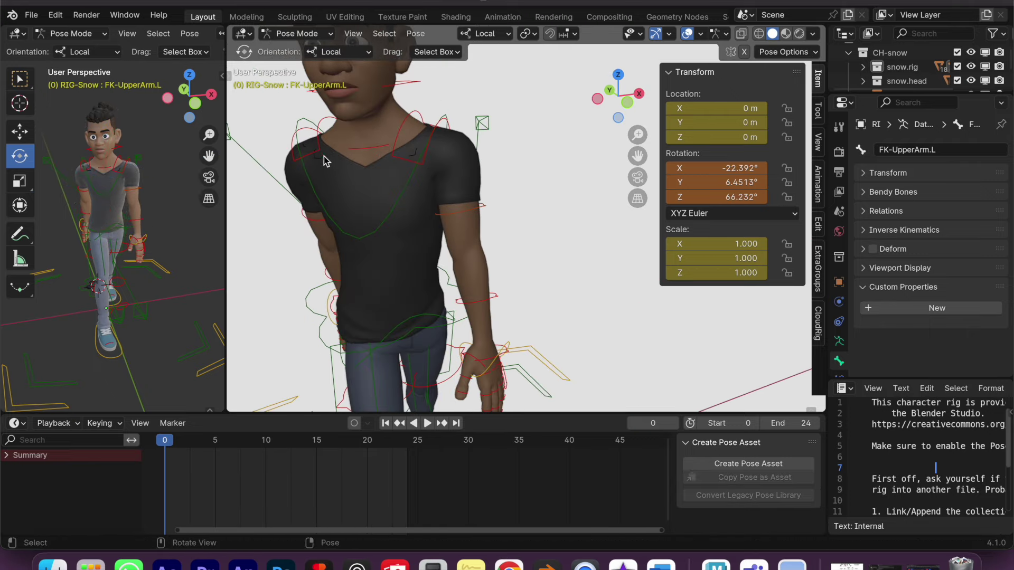
click(482, 209)
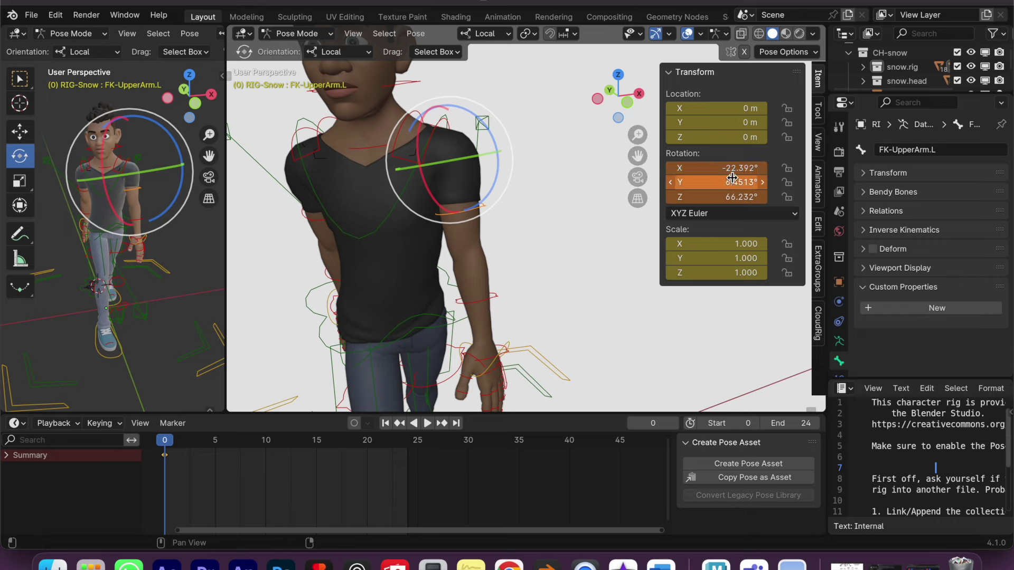
click(744, 52)
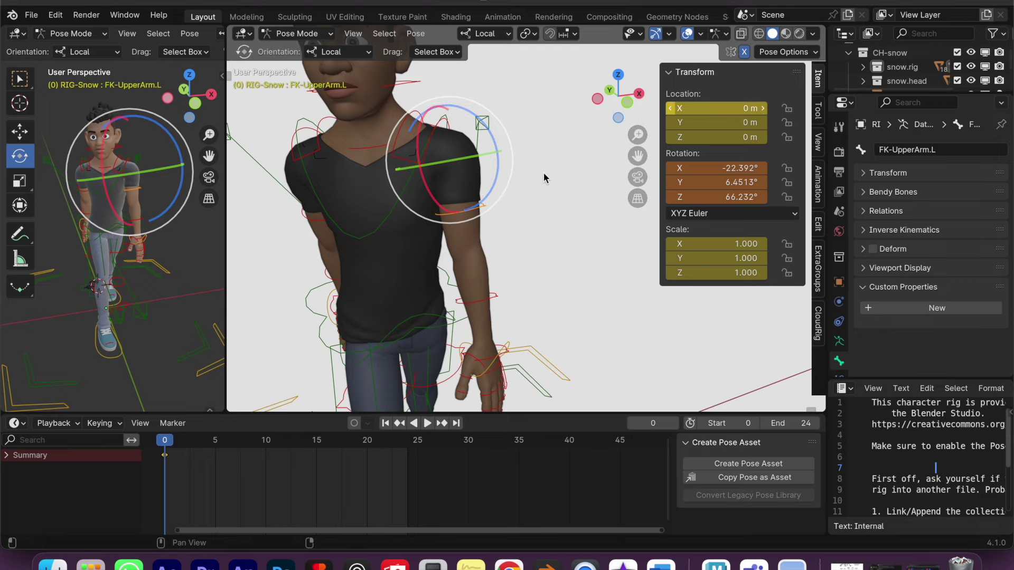
Lower the left upper arm and bend the left forearm to about -20.9° on X.
drag(438, 199, 427, 195)
middle_drag(428, 196, 478, 303)
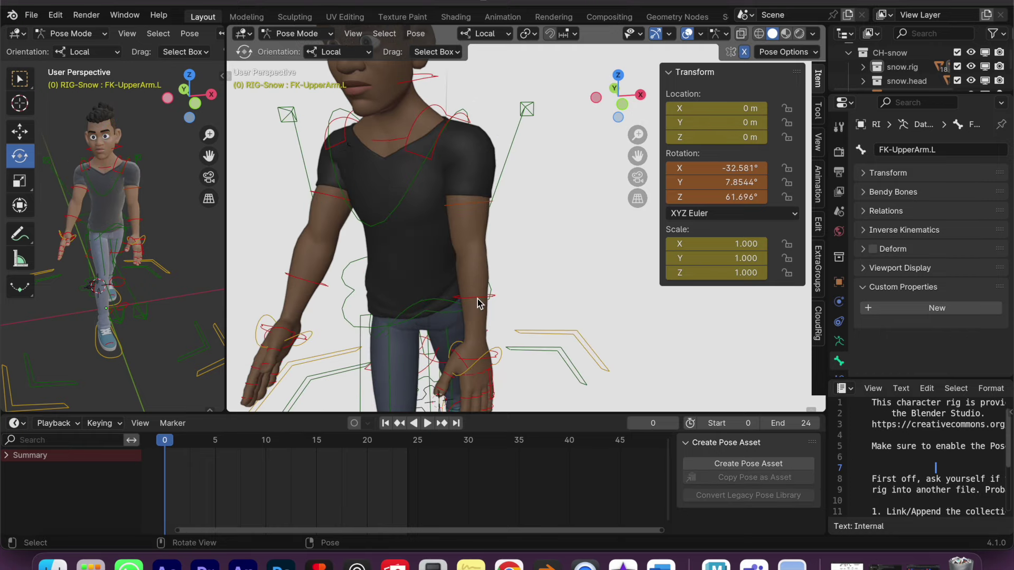
click(478, 303)
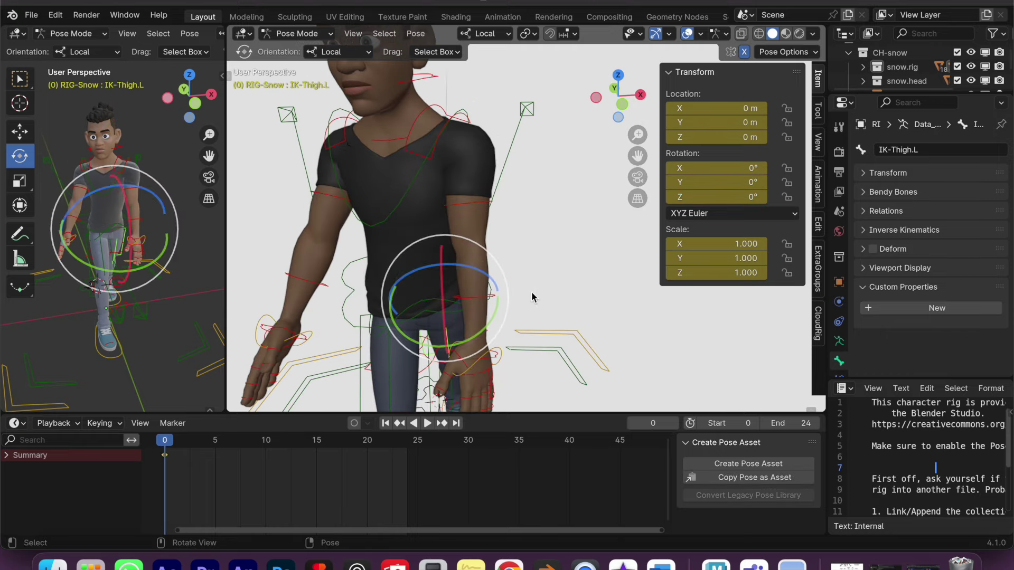
click(480, 294)
middle_drag(486, 301, 458, 306)
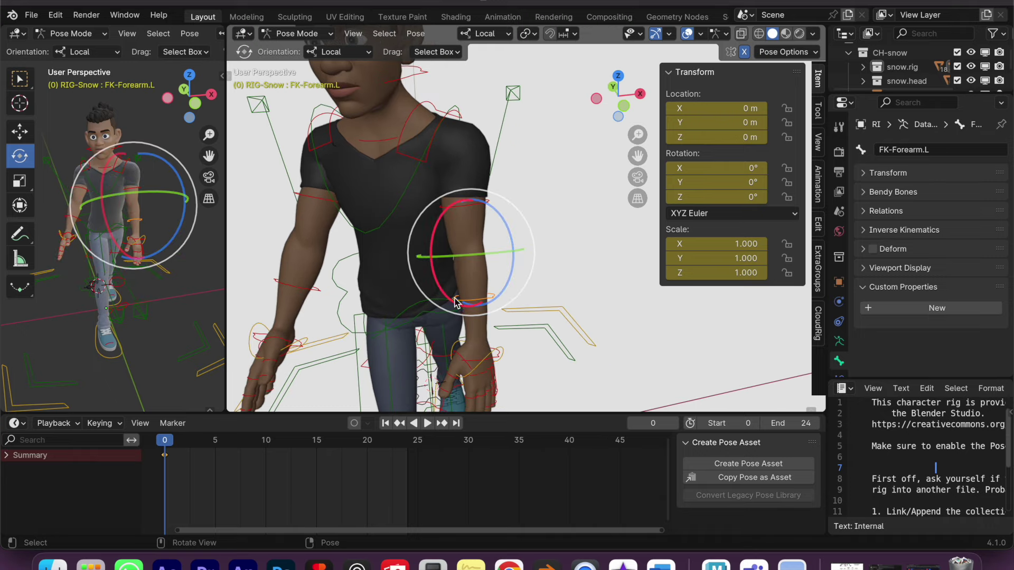
mouse_move(458, 305)
mouse_down()
mouse_move(433, 269)
mouse_move(596, 272)
mouse_up()
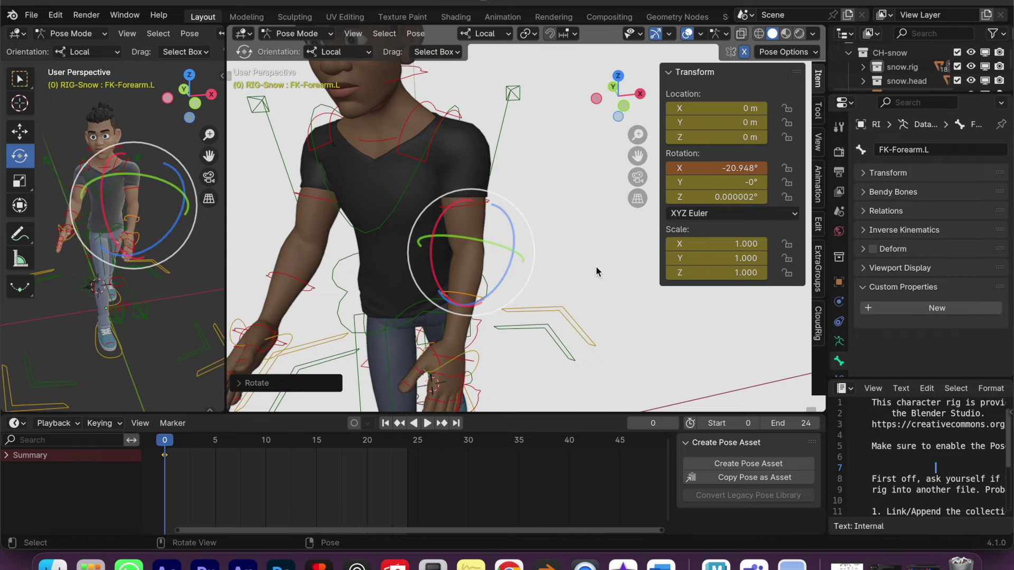
mouse_move(571, 268)
middle_down()
mouse_move(487, 264)
mouse_move(607, 260)
mouse_move(553, 274)
mouse_move(493, 331)
mouse_move(537, 243)
mouse_move(502, 255)
middle_up()
Twist the left wrist about 5.9° on Z, then select FK-UpperArm.R.
click(503, 256)
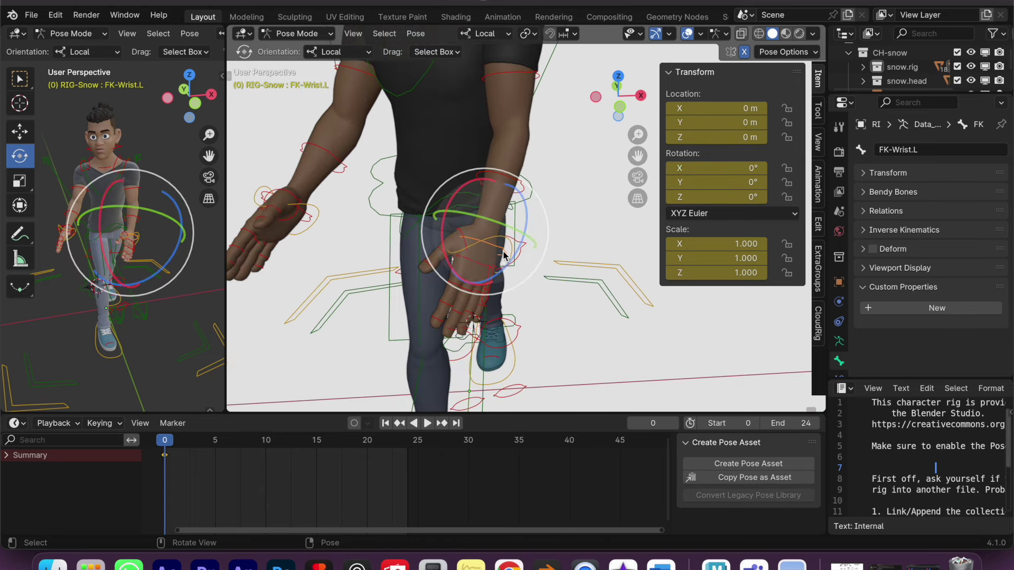
drag(503, 255, 555, 261)
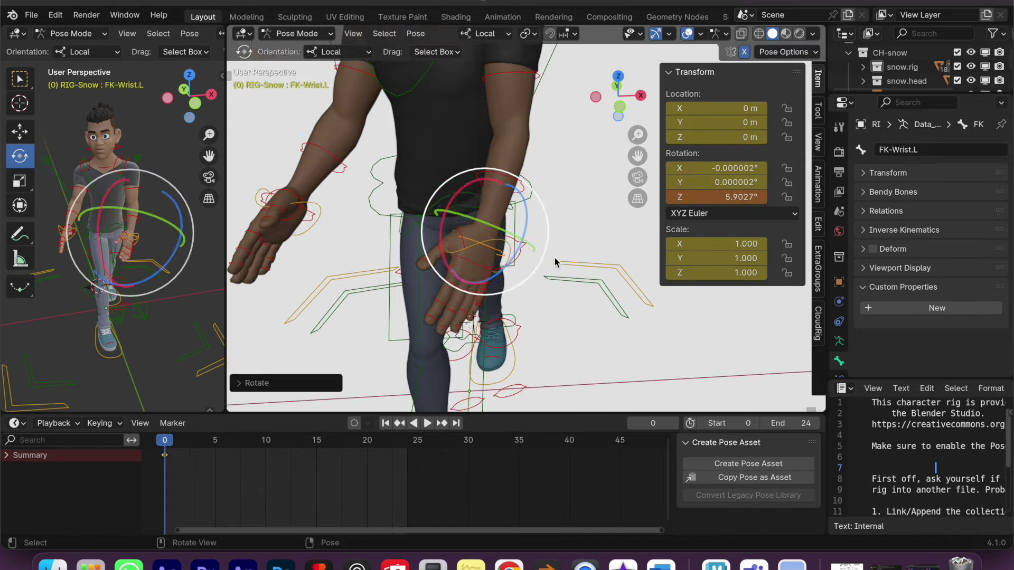
scroll(554, 262, up, 3)
mouse_move(547, 211)
middle_down()
mouse_move(547, 164)
mouse_move(525, 226)
mouse_move(538, 242)
mouse_move(516, 264)
middle_up()
click(547, 163)
shift+scroll(531, 262, up, 3)
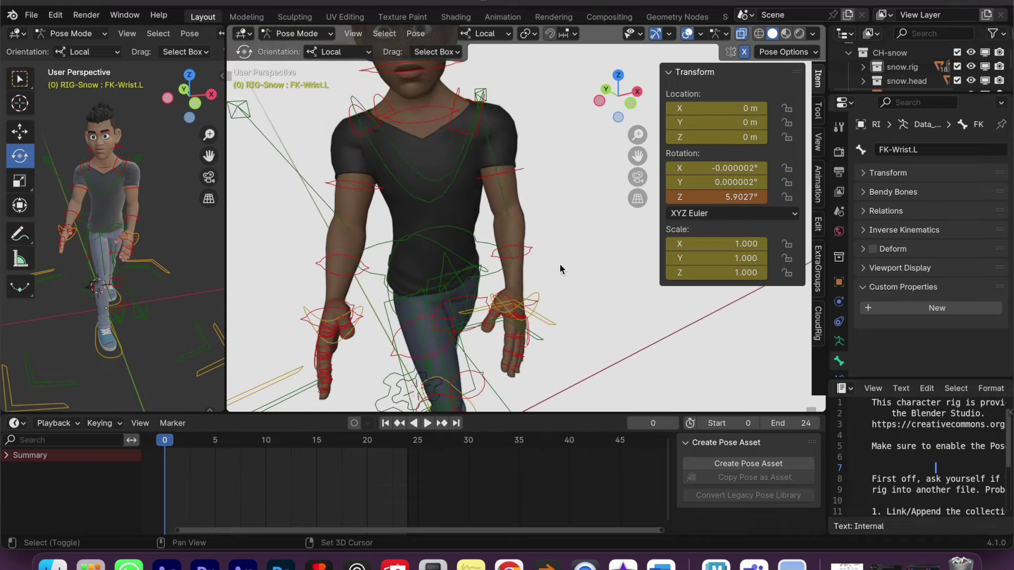
click(354, 185)
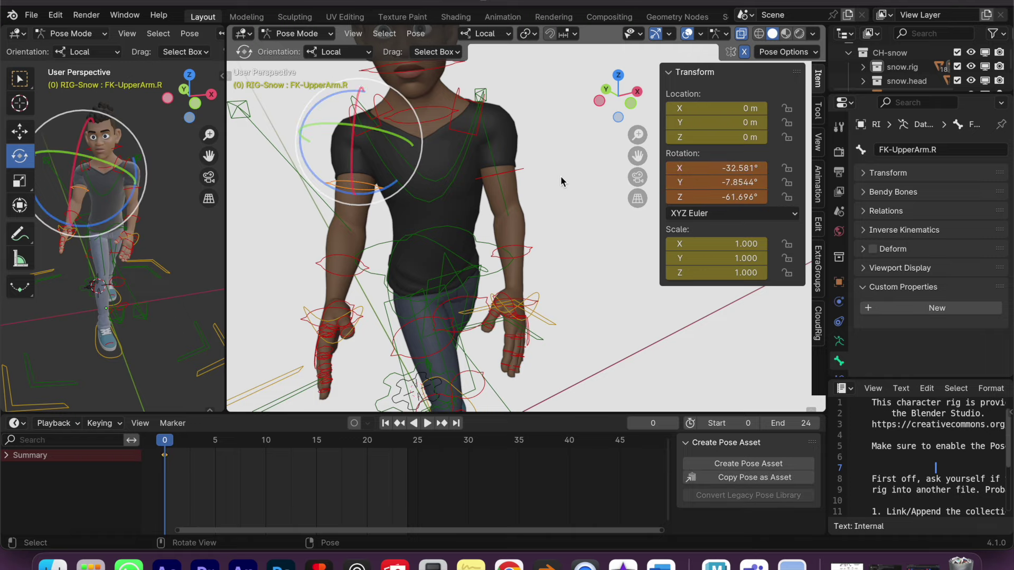
Make the right upper arm's X rotation positive 32.581° in the sidebar.
scroll(554, 179, up, 3)
shift+scroll(549, 158, up, 3)
key(ctrl+shift+m)
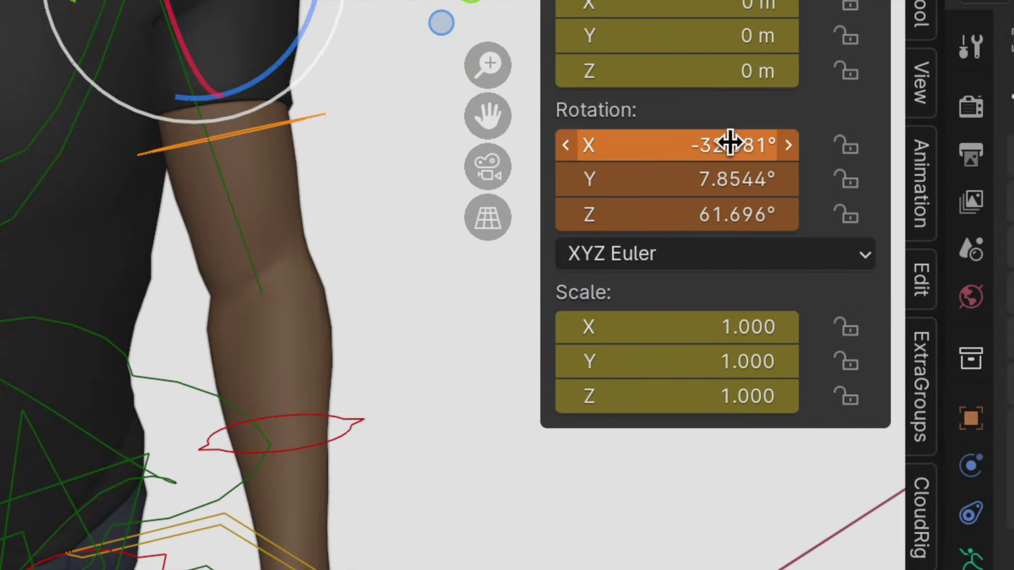
right_click(709, 221)
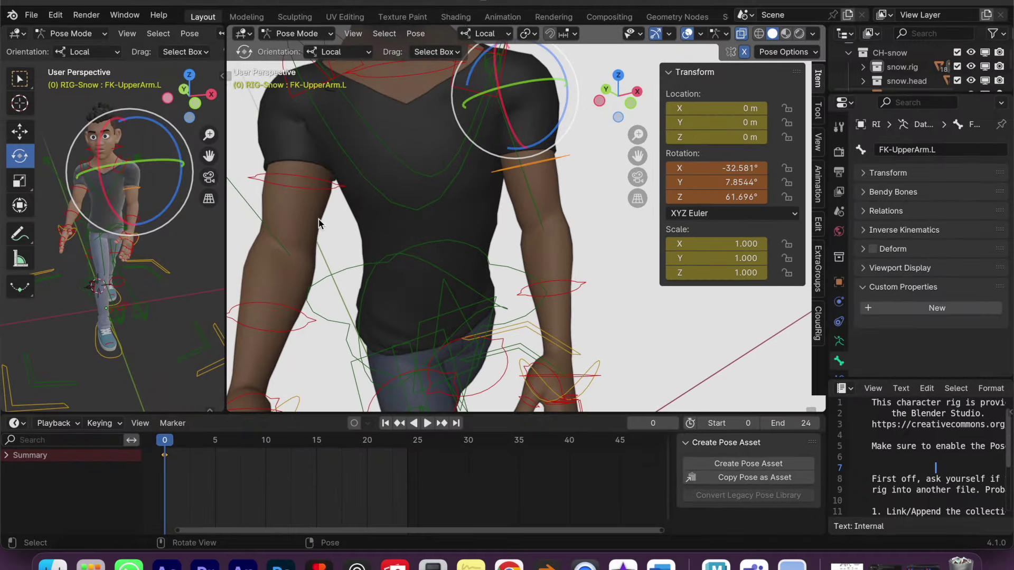
click(301, 179)
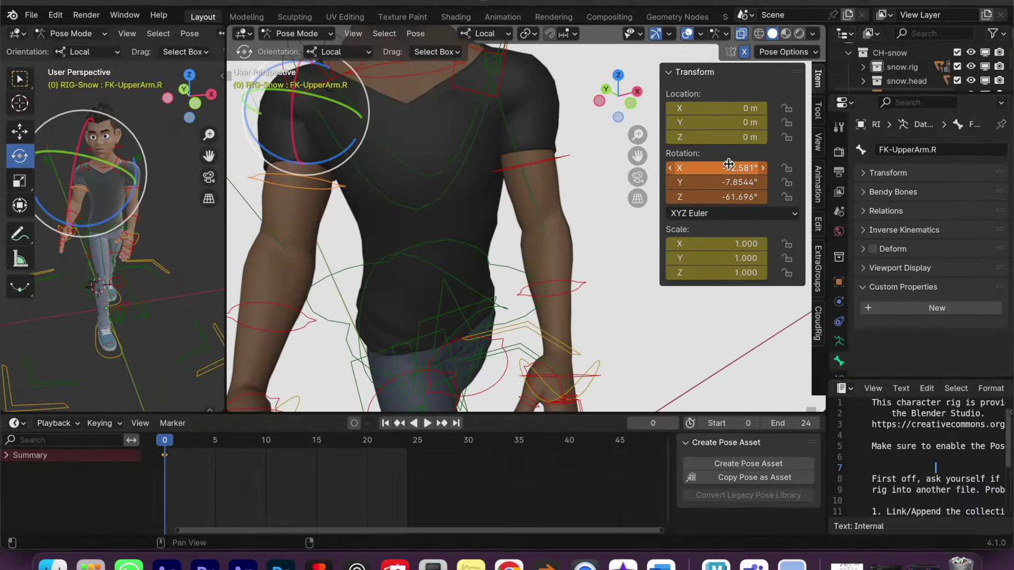
click(728, 166)
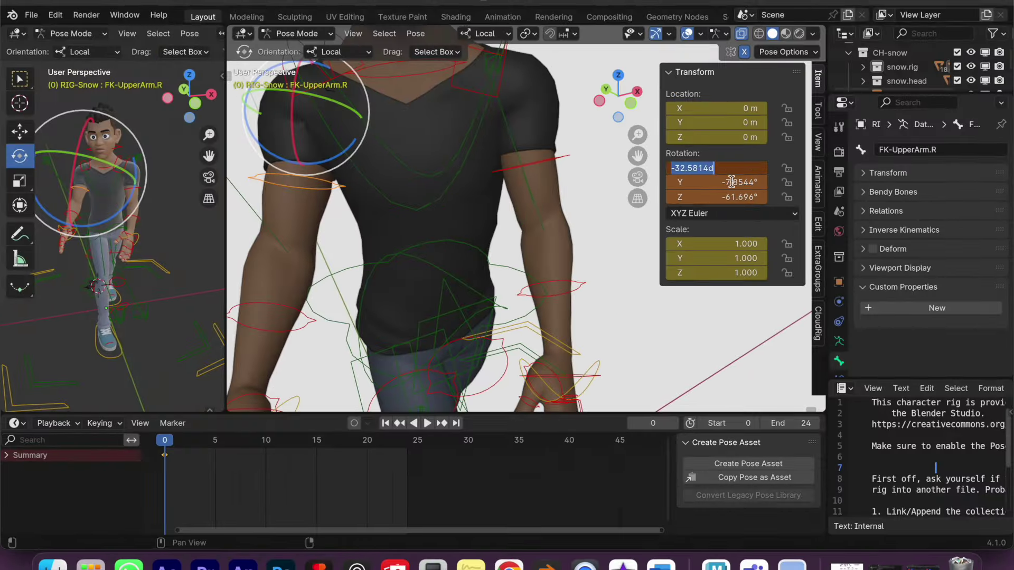
click(678, 167)
key(BackSpace)
key(Return)
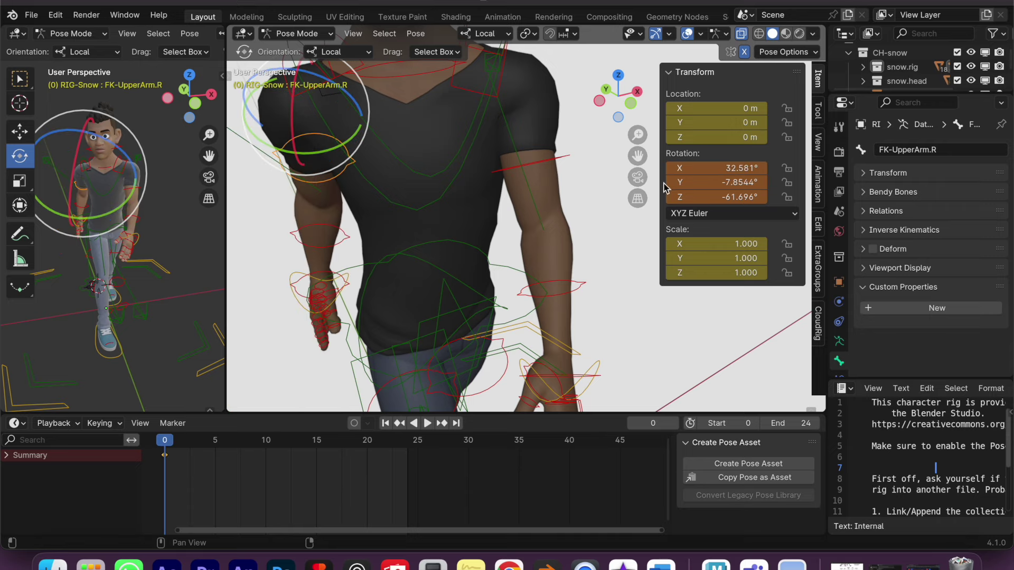
Orbit to a side-on view and select the right forearm bone.
key(r)
mouse_move(462, 221)
middle_down()
mouse_move(484, 230)
mouse_move(536, 225)
middle_up()
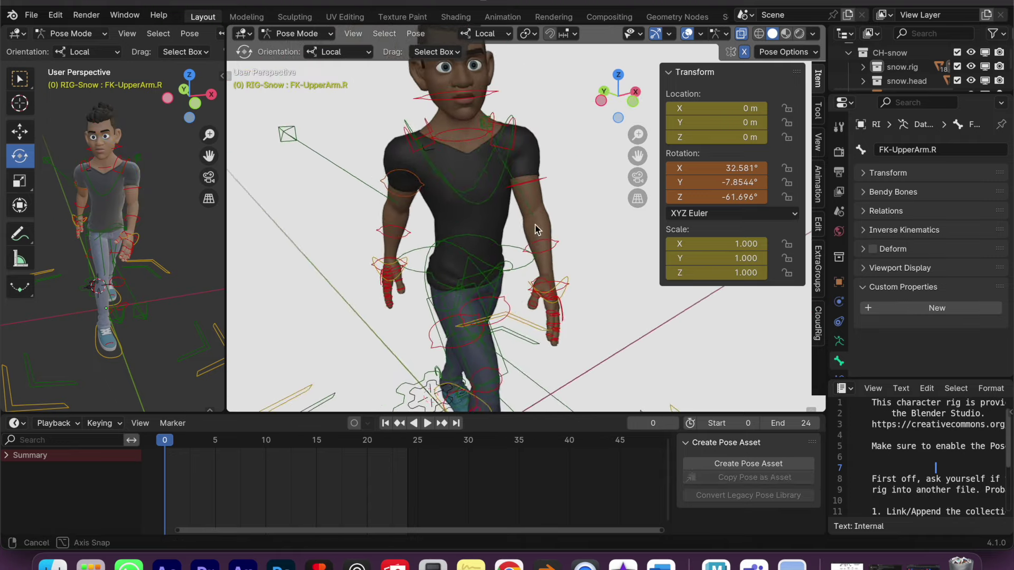
middle_drag(536, 224, 328, 301)
click(327, 301)
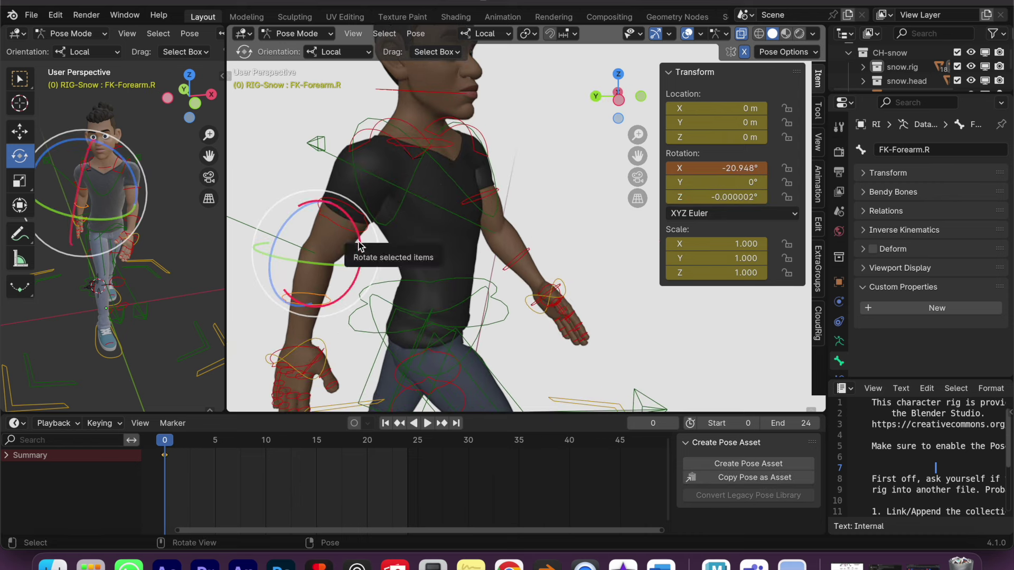
Straighten the right forearm to -12.085° on X.
drag(359, 245, 361, 252)
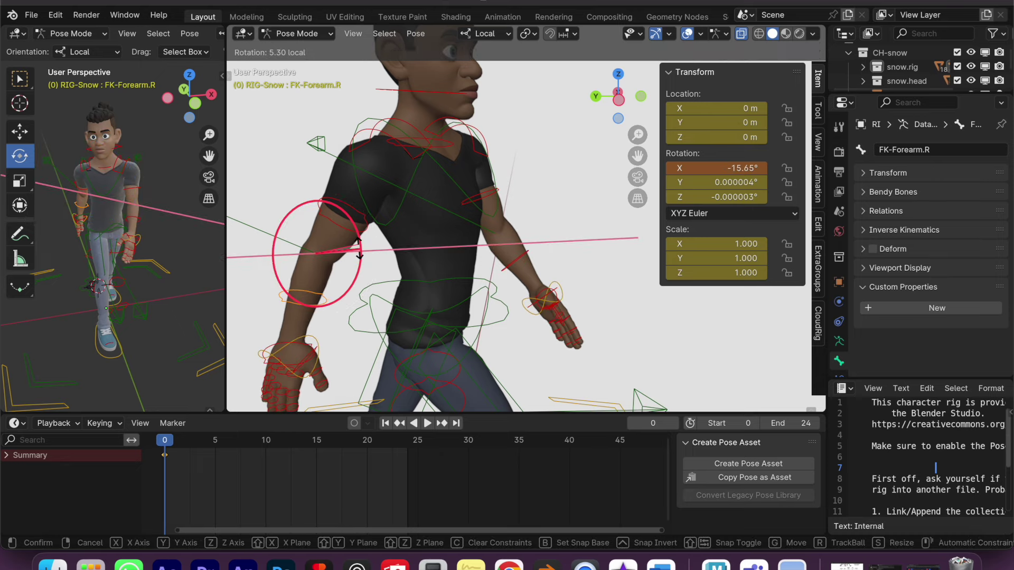
key(ctrl+z)
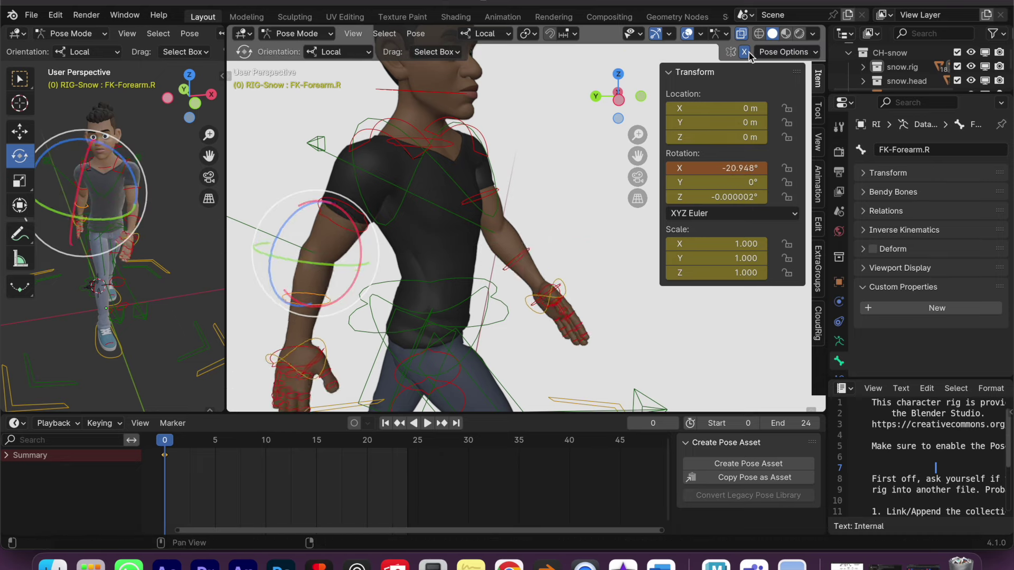
drag(360, 245, 363, 254)
mouse_move(580, 188)
middle_down()
mouse_move(421, 192)
mouse_move(559, 266)
middle_up()
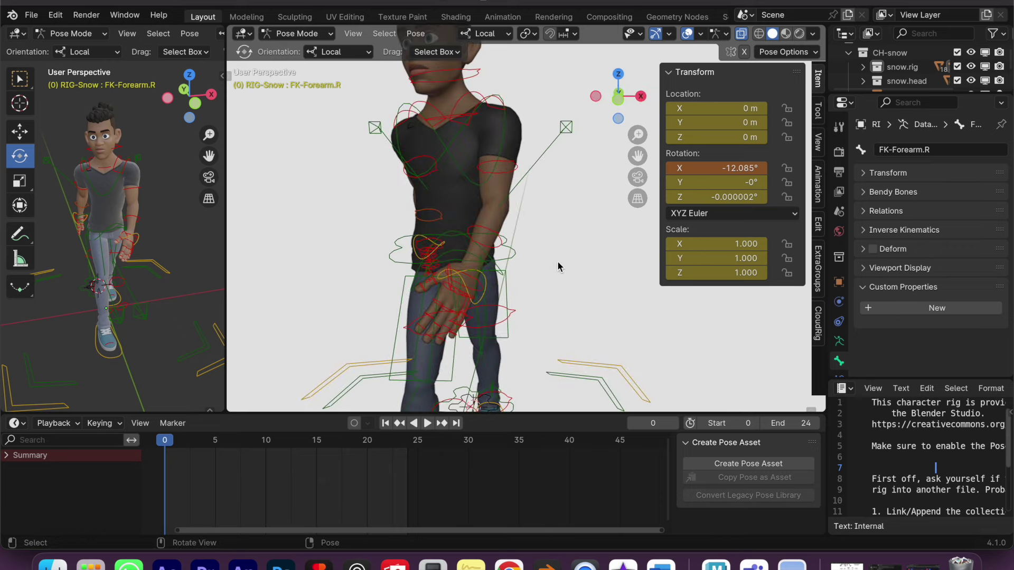
Keyframe all bones of the rig at frame 0, then deselect them.
key(a)
key(i)
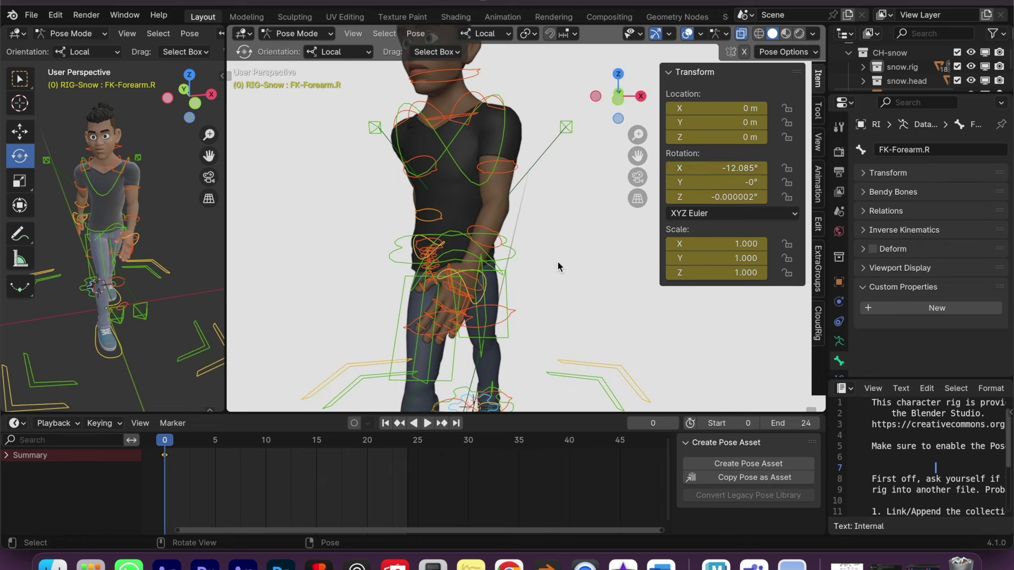
mouse_move(623, 253)
middle_down()
mouse_move(611, 271)
mouse_move(498, 295)
mouse_move(557, 297)
middle_up()
key(alt+a)
Review the pose from several angles, ending in front orthographic view.
scroll(553, 298, down, 2)
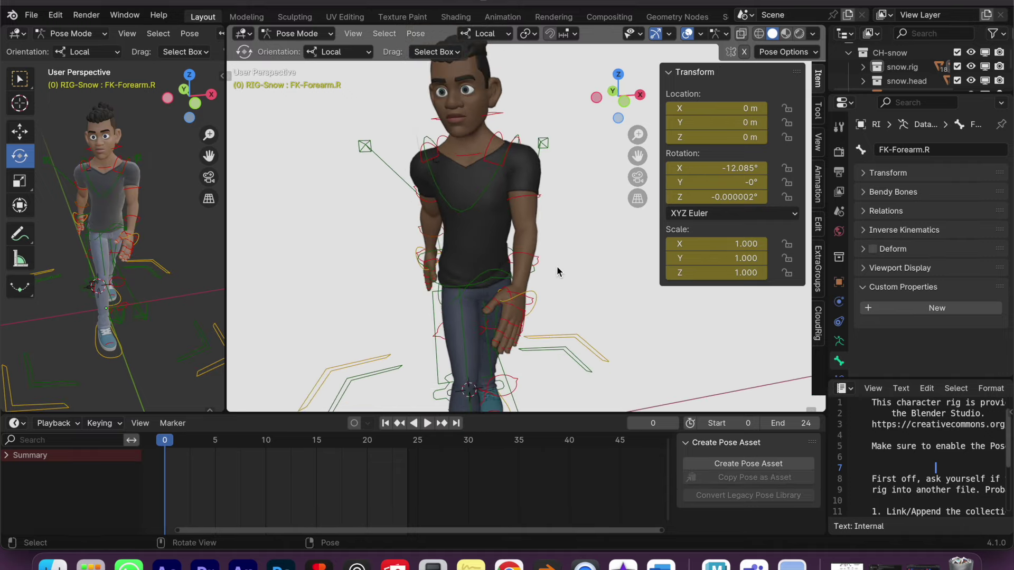
scroll(549, 275, down, 1)
mouse_move(568, 240)
middle_down()
mouse_move(491, 230)
mouse_move(563, 224)
mouse_move(564, 234)
middle_up()
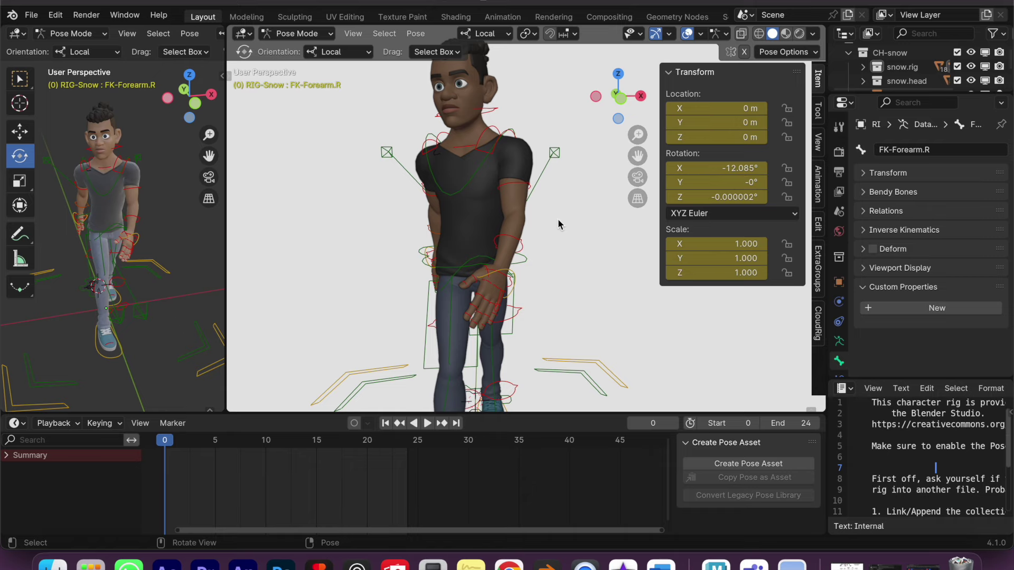
middle_drag(558, 219, 566, 238)
right_click(568, 236)
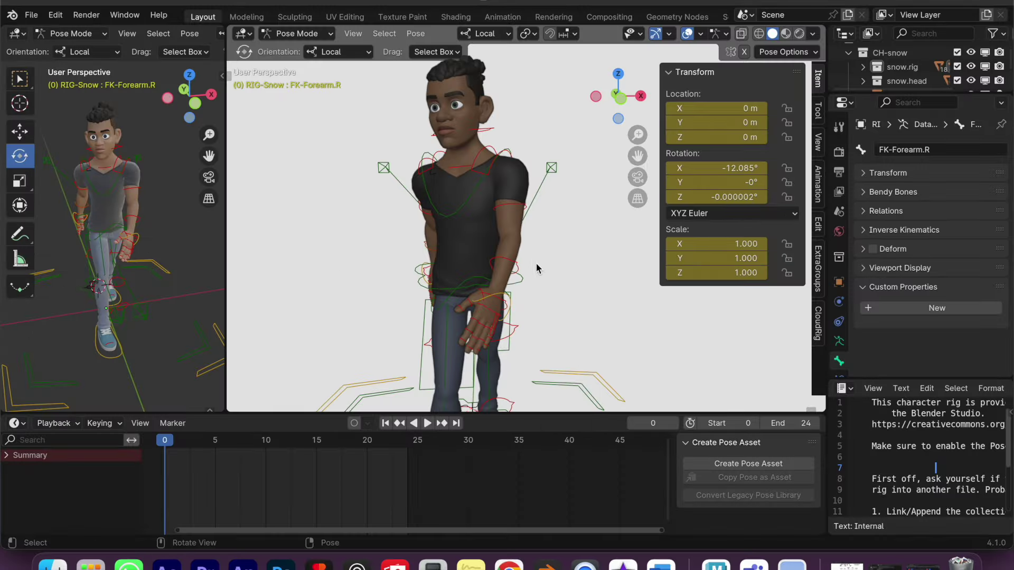
middle_drag(544, 270, 559, 253)
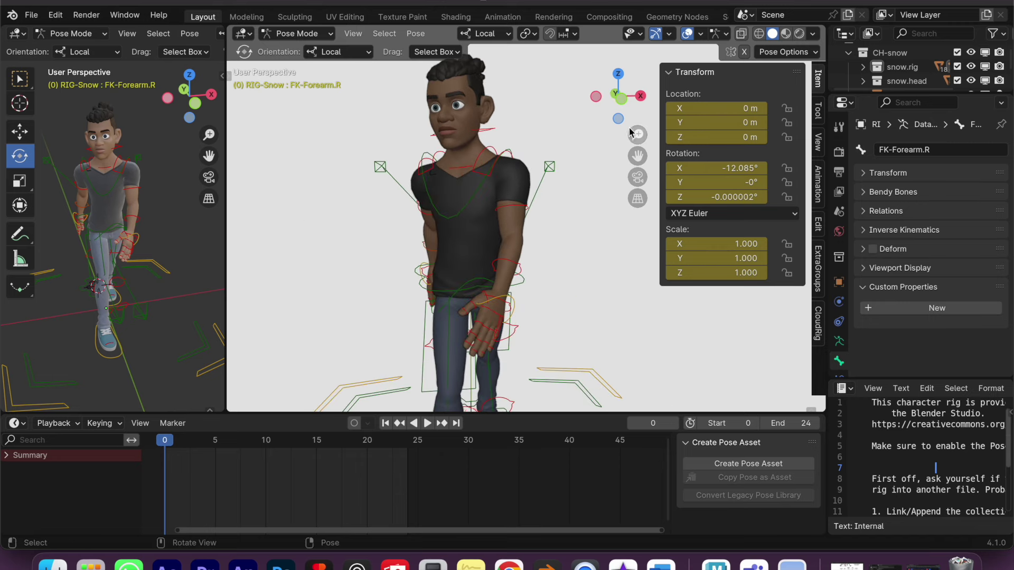
click(621, 98)
Zoom in and twist the MSTR-Spine_Chest control to -36° on Y.
scroll(535, 236, up, 2)
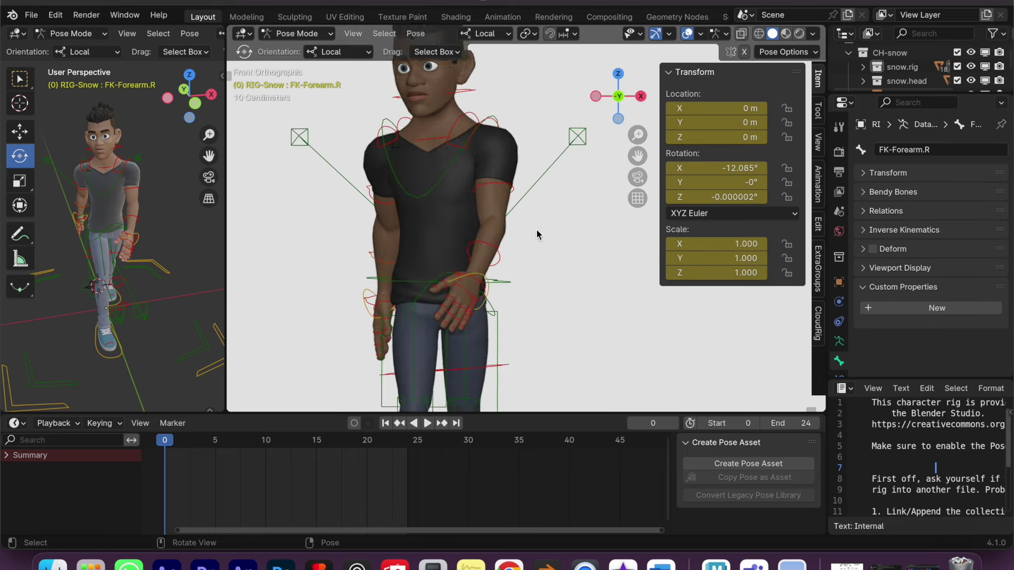
scroll(566, 284, up, 2)
scroll(565, 284, up, 2)
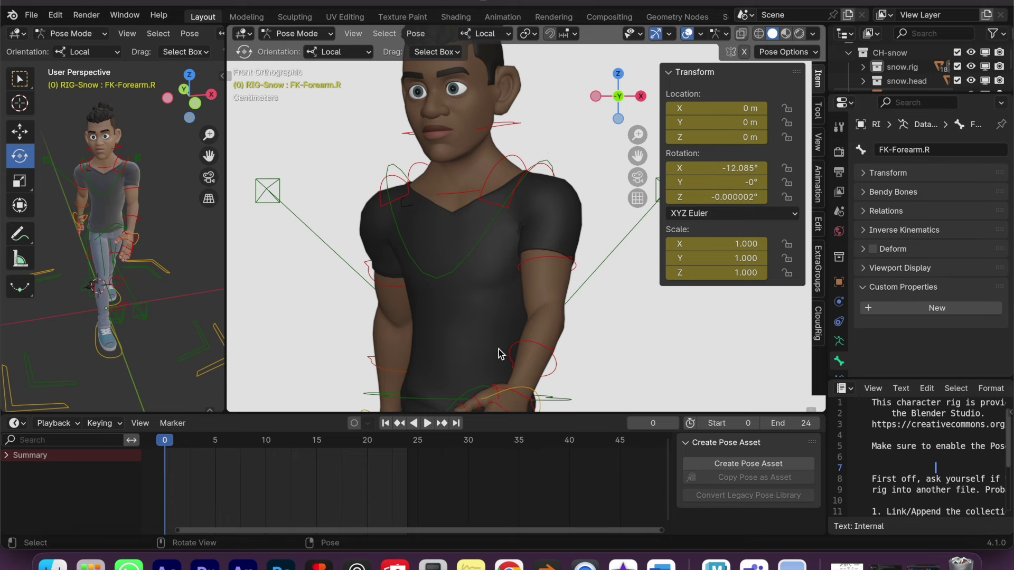
key(a)
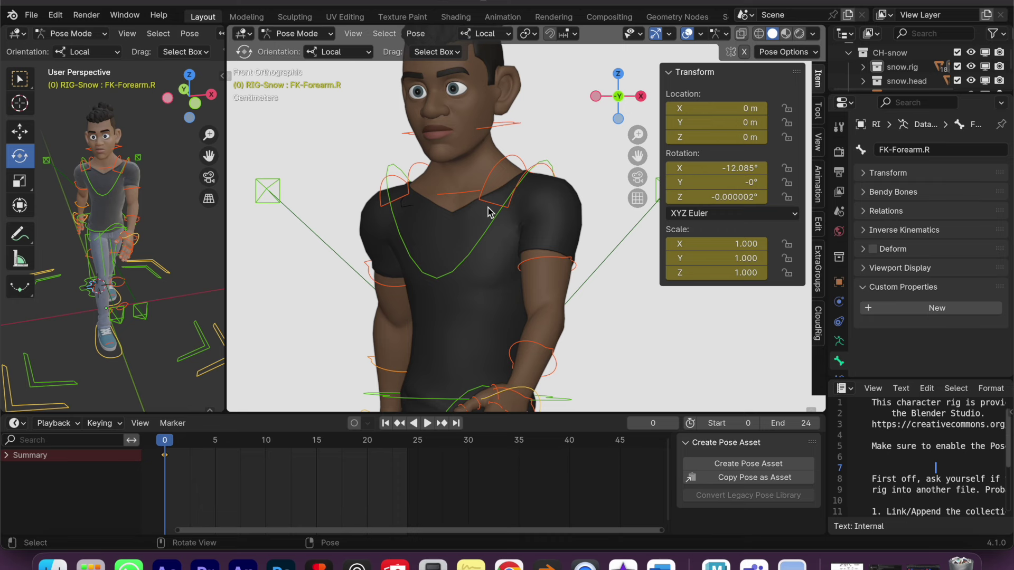
click(464, 264)
drag(482, 289, 520, 294)
click(645, 327)
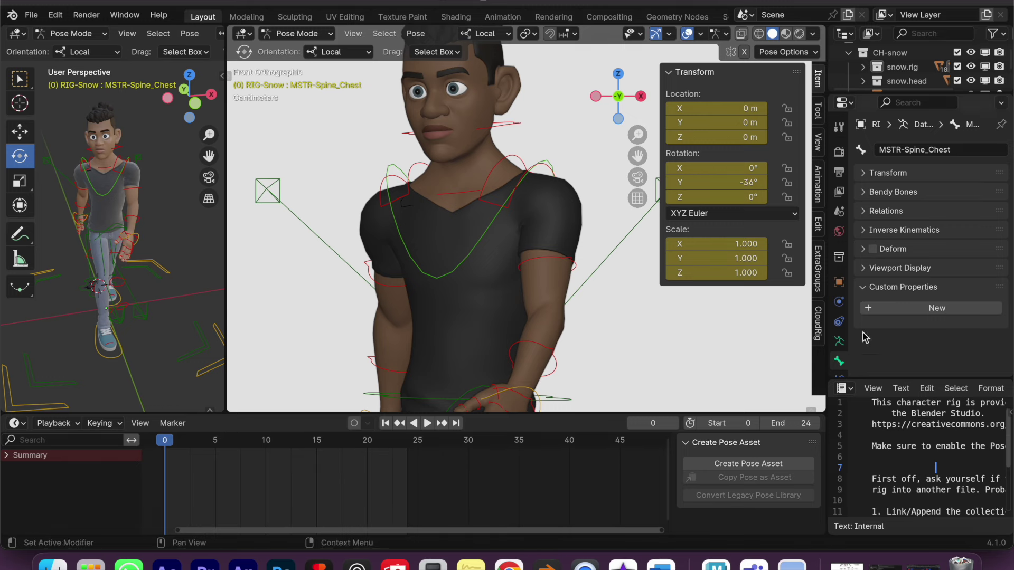
click(819, 324)
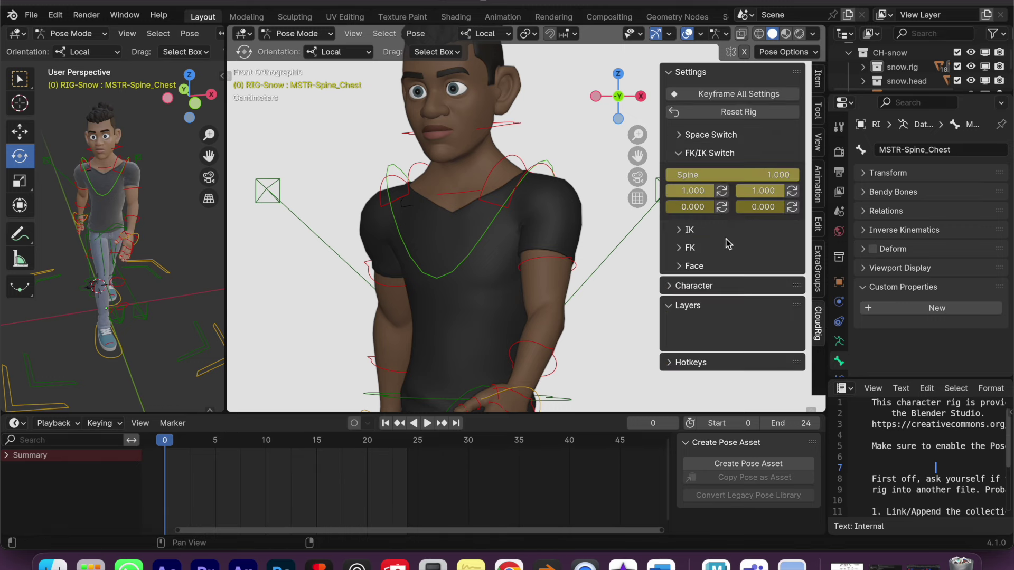
Widen the sidebar and set the FK Head hinge slider to 1.0.
drag(660, 166, 616, 166)
click(634, 187)
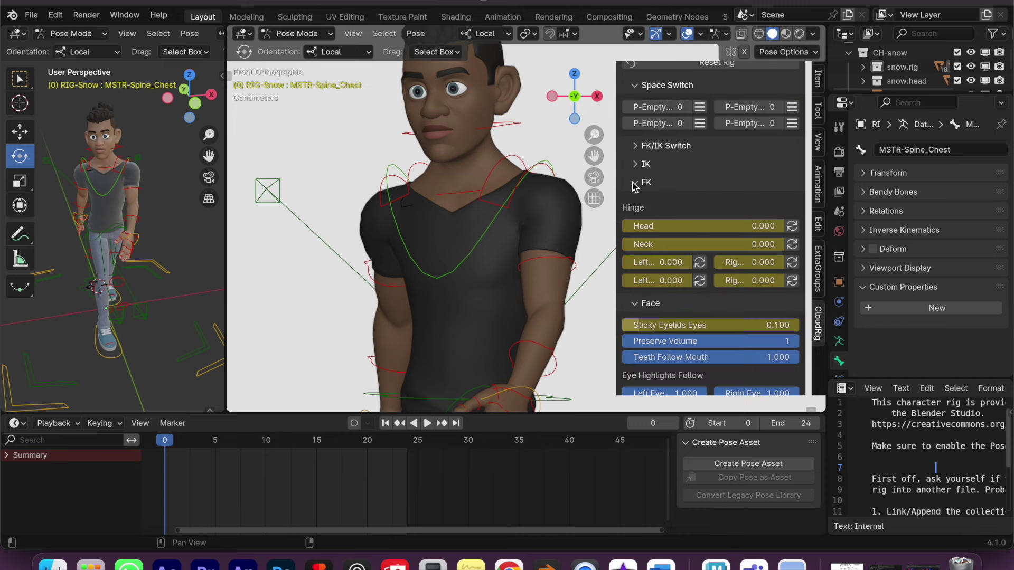
click(635, 185)
click(636, 165)
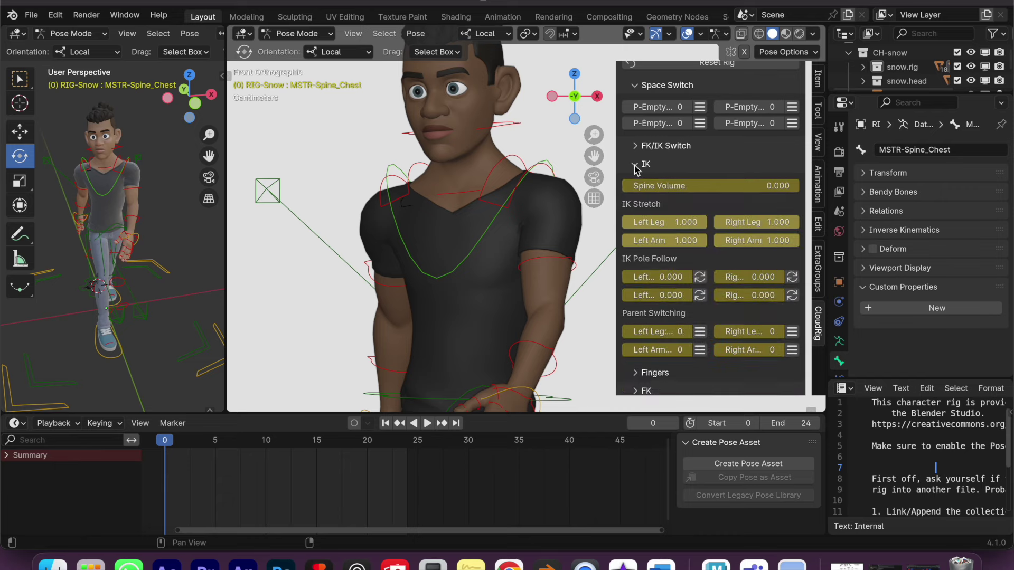
click(636, 165)
click(637, 166)
click(636, 183)
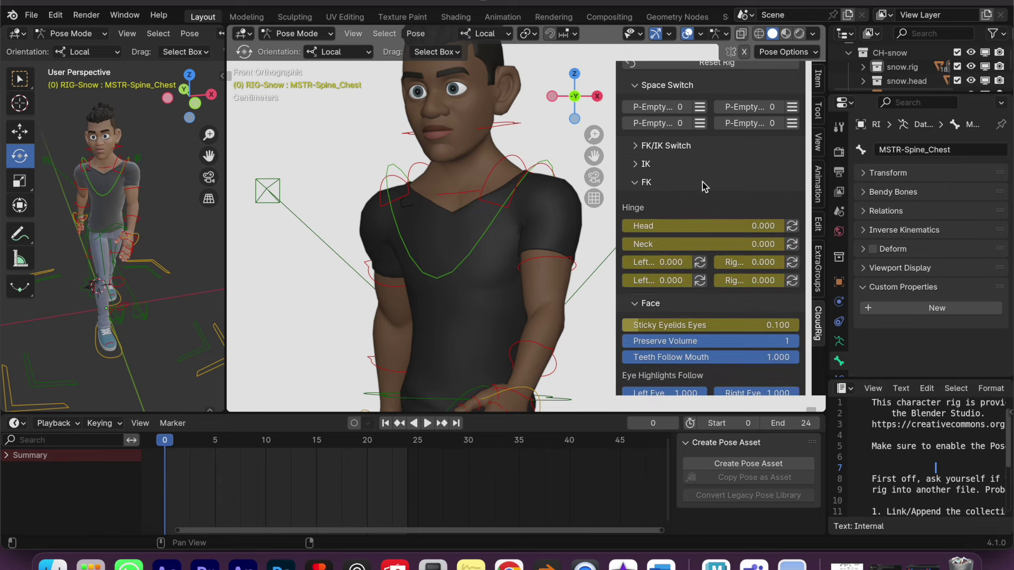
scroll(709, 196, down, 2)
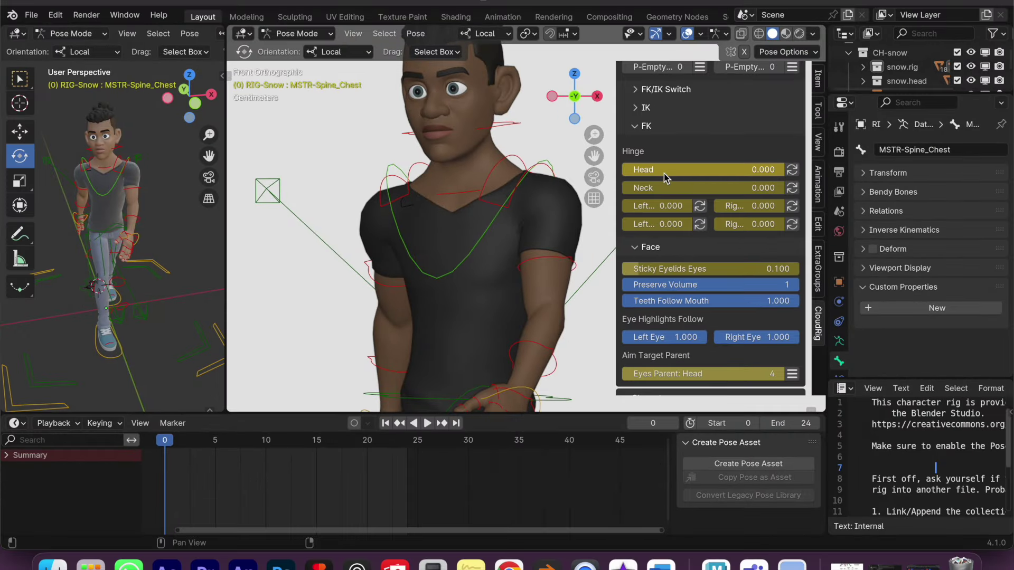
drag(666, 169, 787, 173)
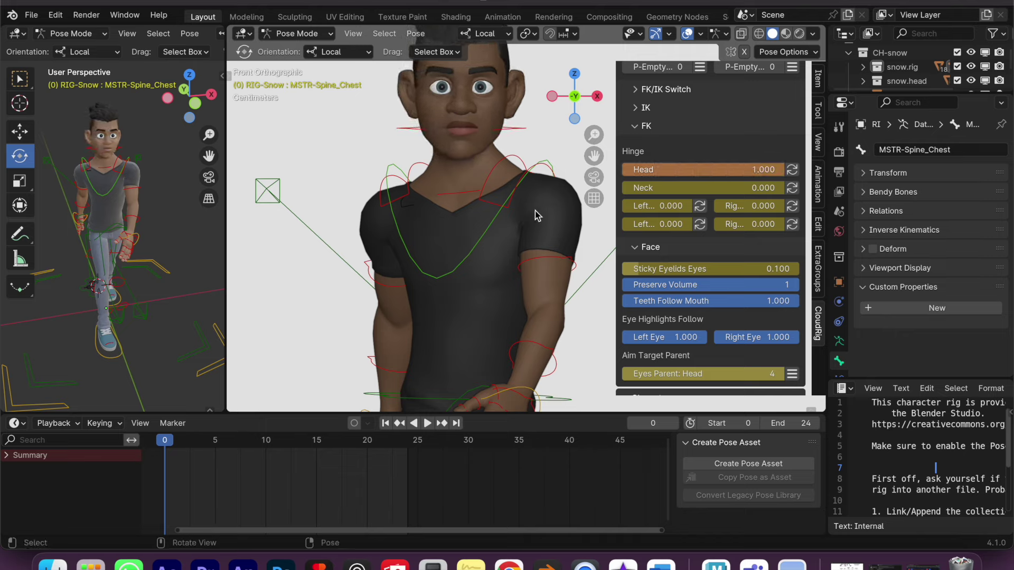
Try a chest tilt and undo it, then delete the Head hinge keyframe.
click(487, 233)
mouse_move(483, 272)
mouse_down()
mouse_move(519, 274)
mouse_move(473, 269)
mouse_move(492, 288)
mouse_up()
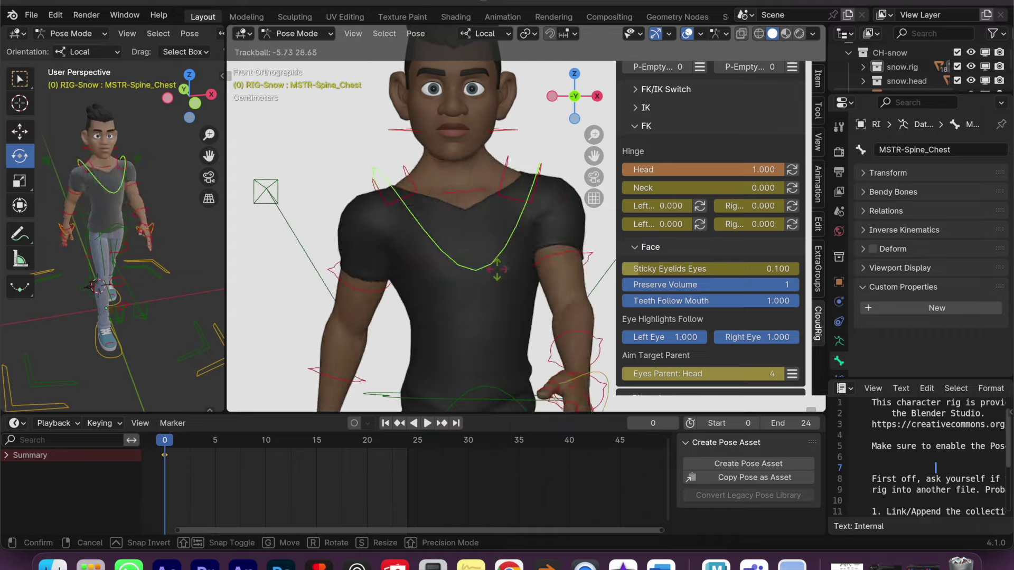
drag(492, 287, 483, 277)
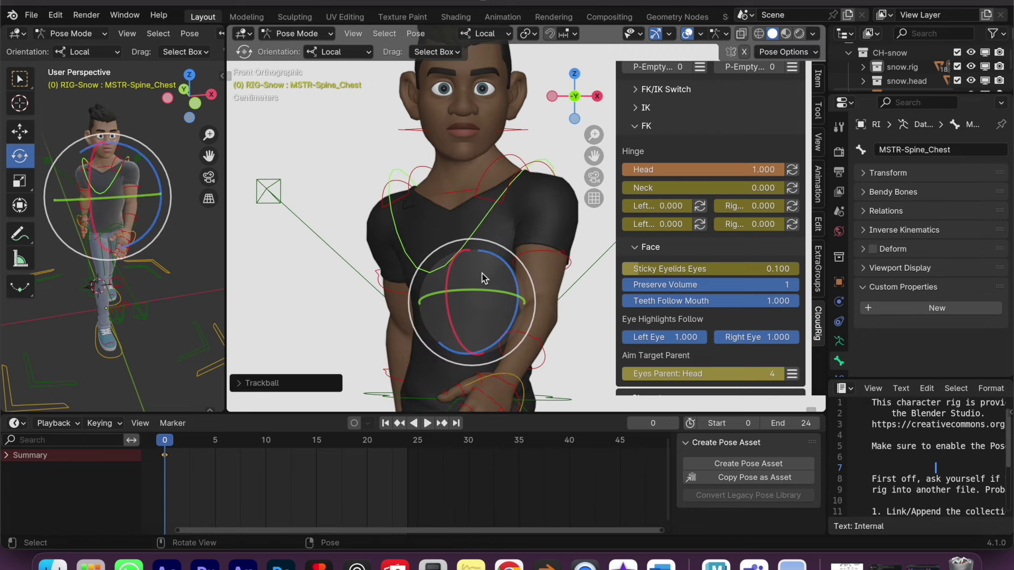
key(ctrl+z)
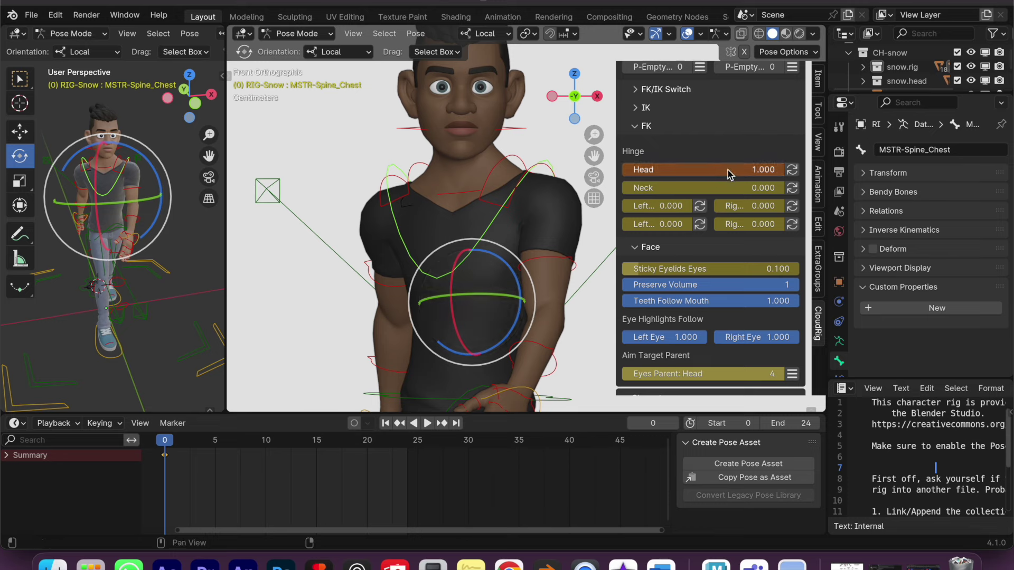
right_click(727, 170)
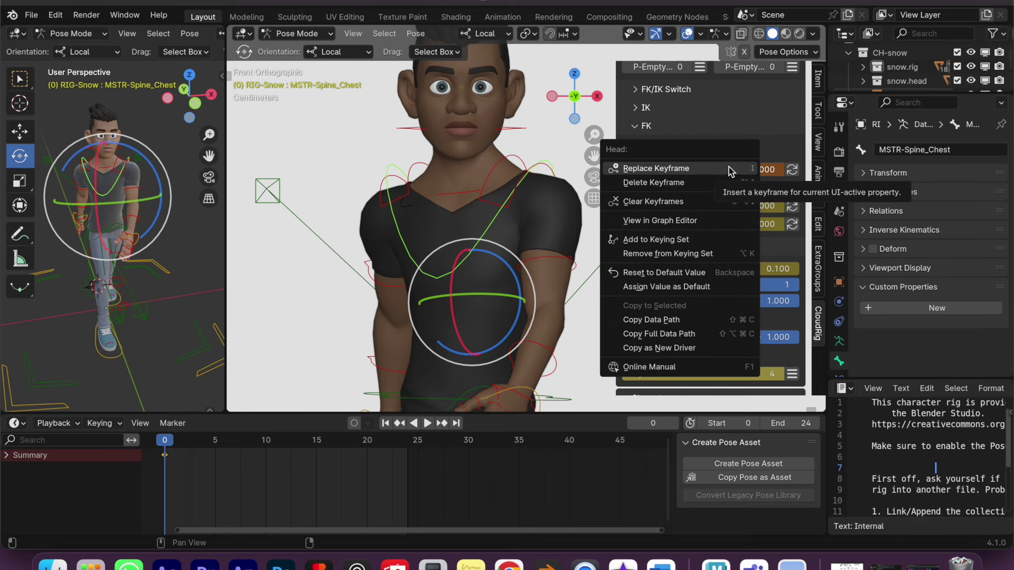
click(681, 185)
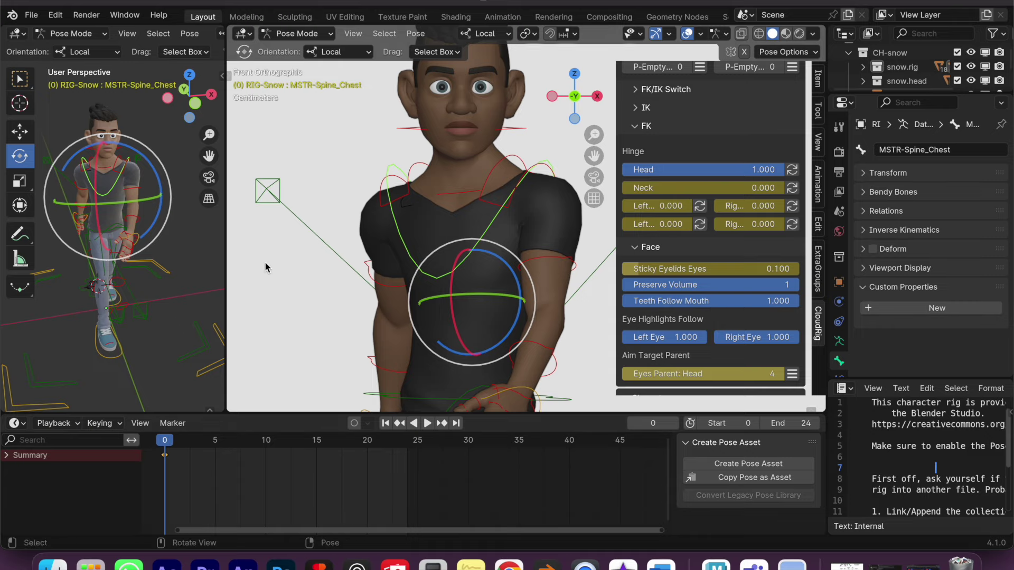
mouse_move(398, 253)
middle_down()
mouse_move(432, 258)
mouse_move(374, 260)
middle_up()
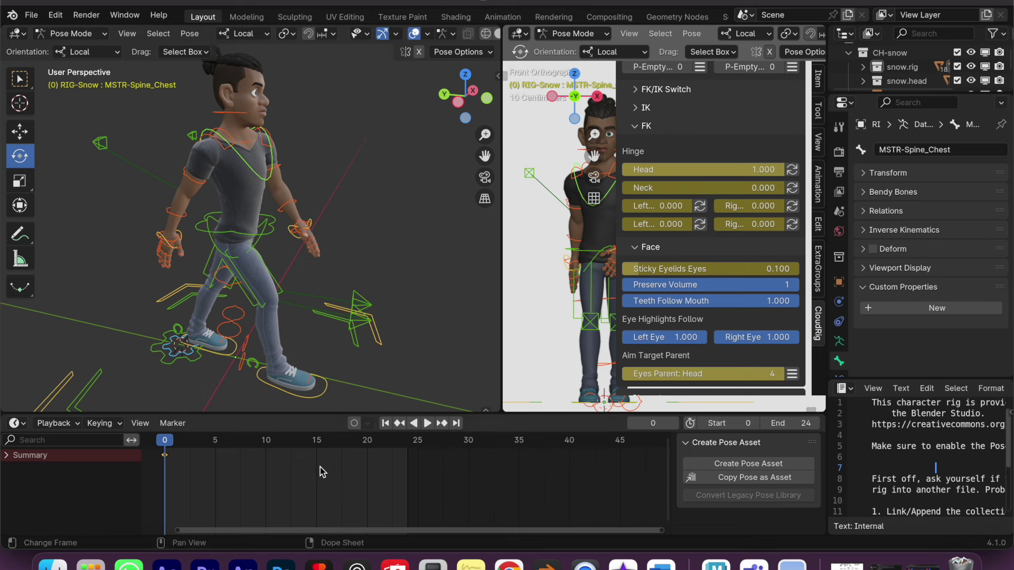
Copy the frame-0 pose, paste it X-flipped at frame 12, then return to frame 0.
right_click(353, 215)
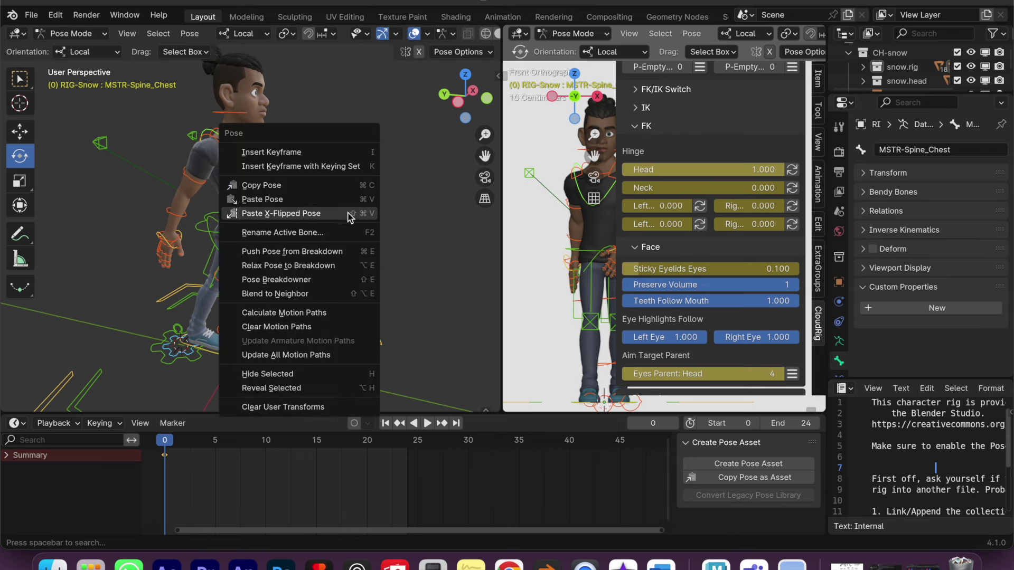
click(340, 184)
drag(181, 453, 288, 461)
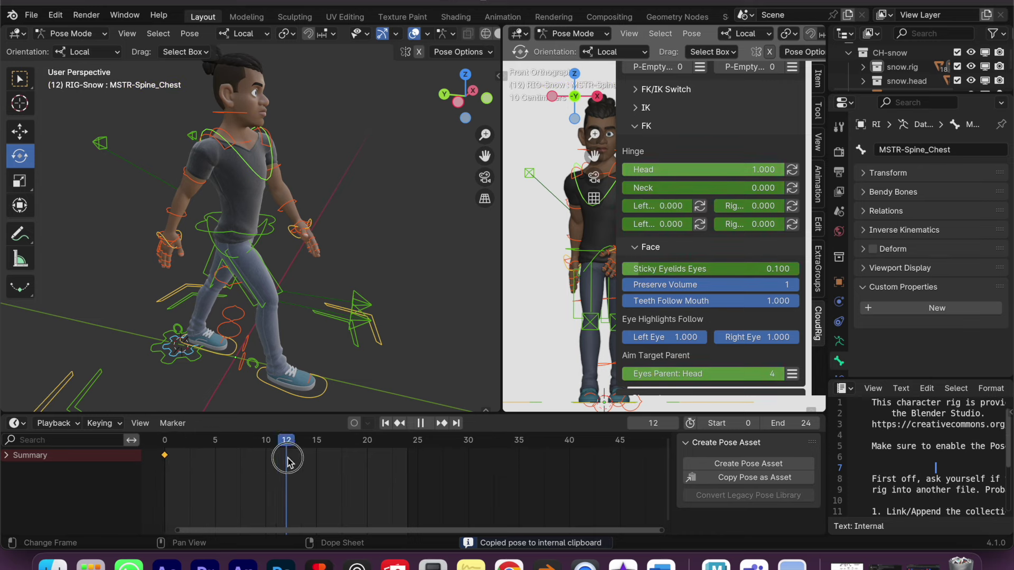
right_click(357, 196)
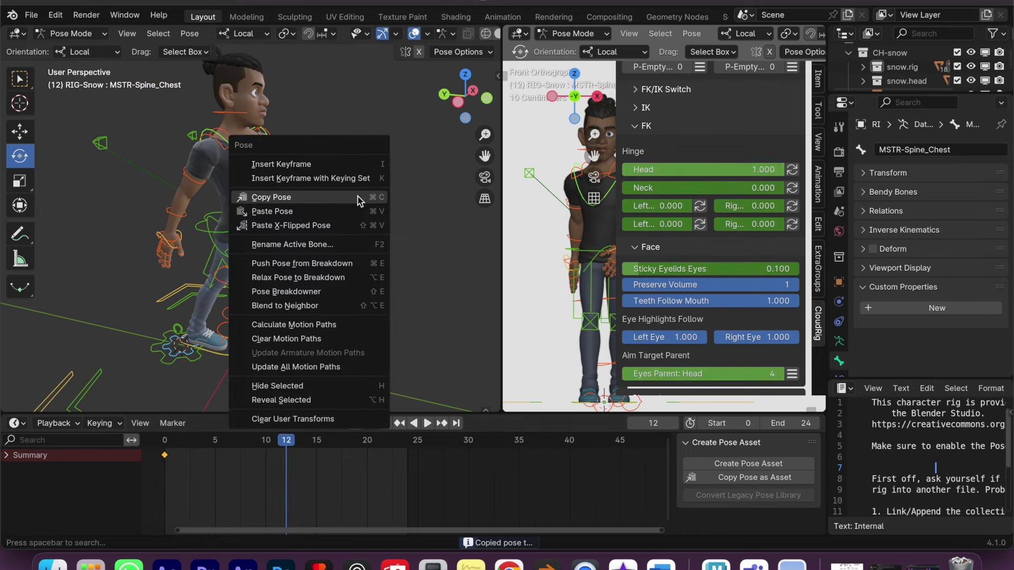
click(334, 231)
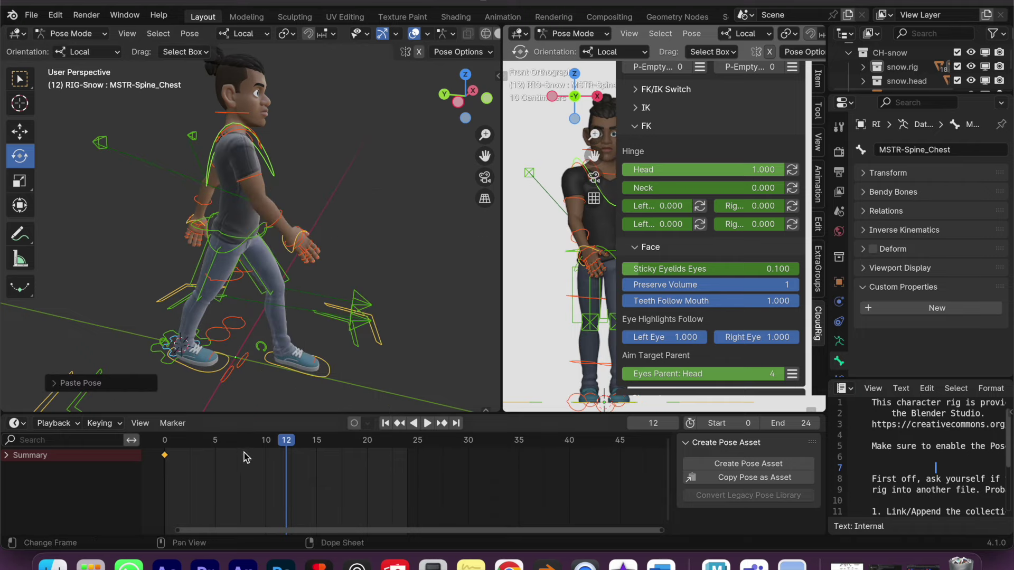
drag(171, 443, 165, 443)
right_click(366, 194)
Recopy the frame-0 pose, paste it X-flipped at frame 12 and keyframe it.
click(365, 175)
key(space)
click(283, 448)
key(space)
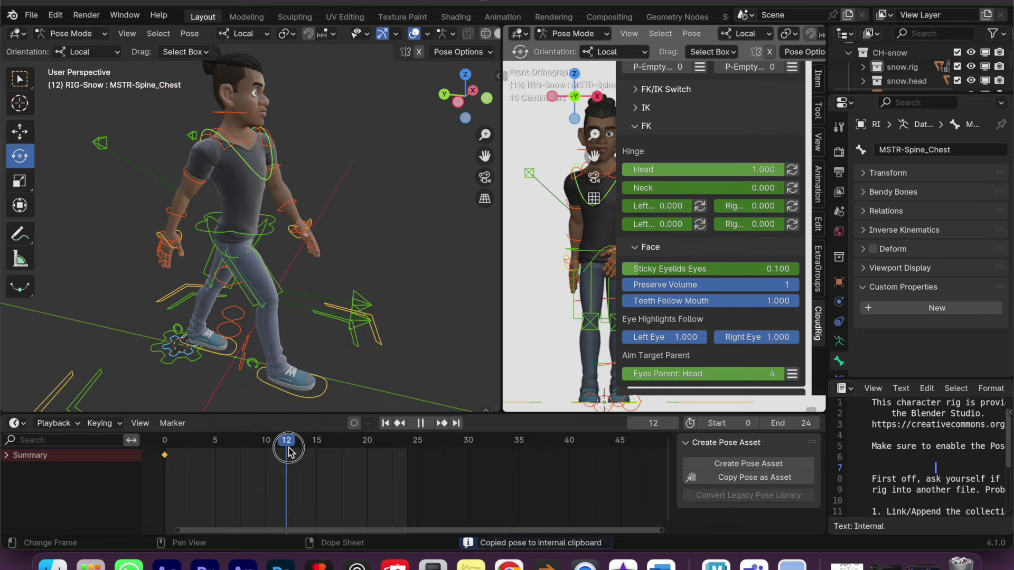
right_click(479, 246)
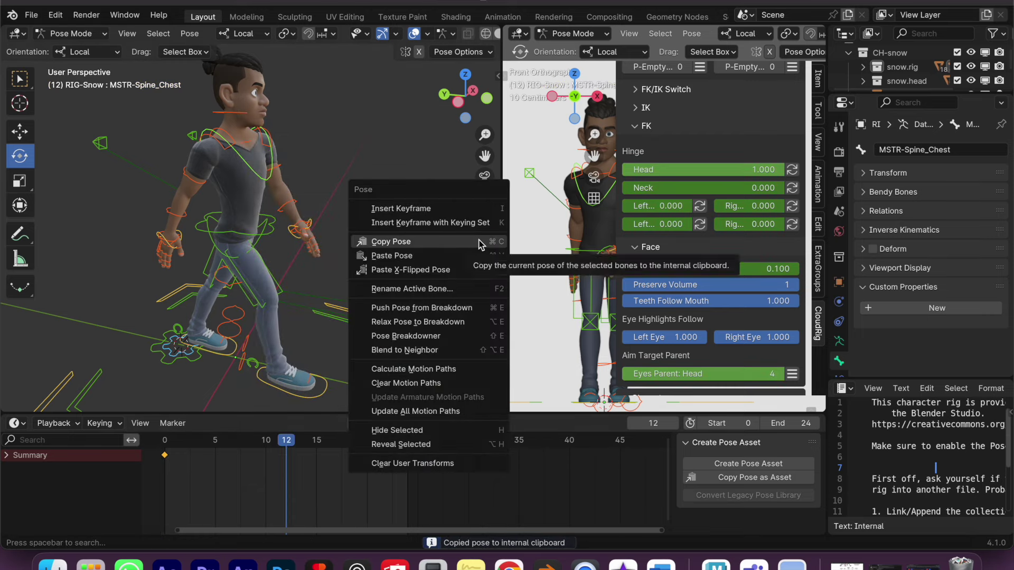
click(435, 271)
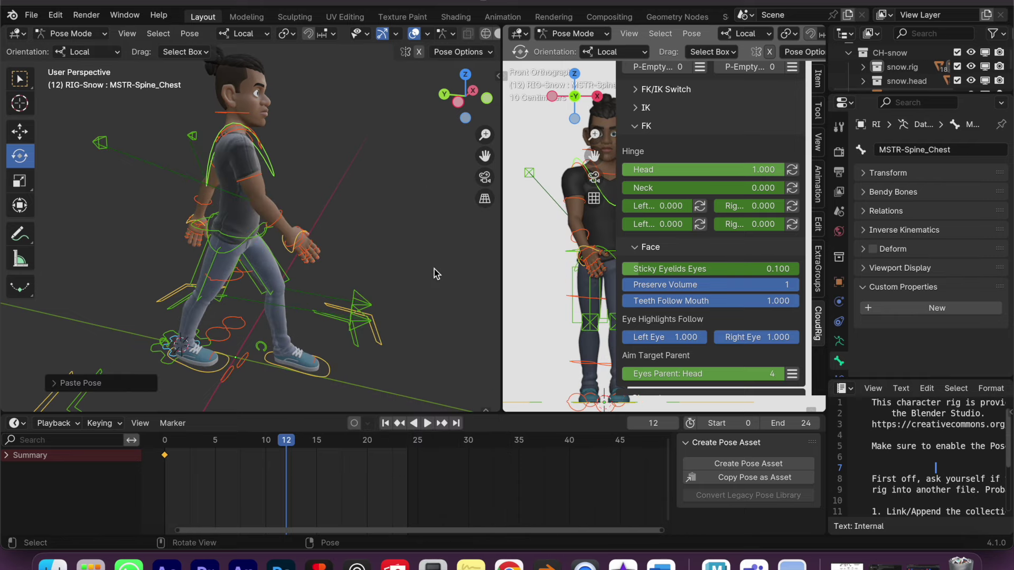
key(i)
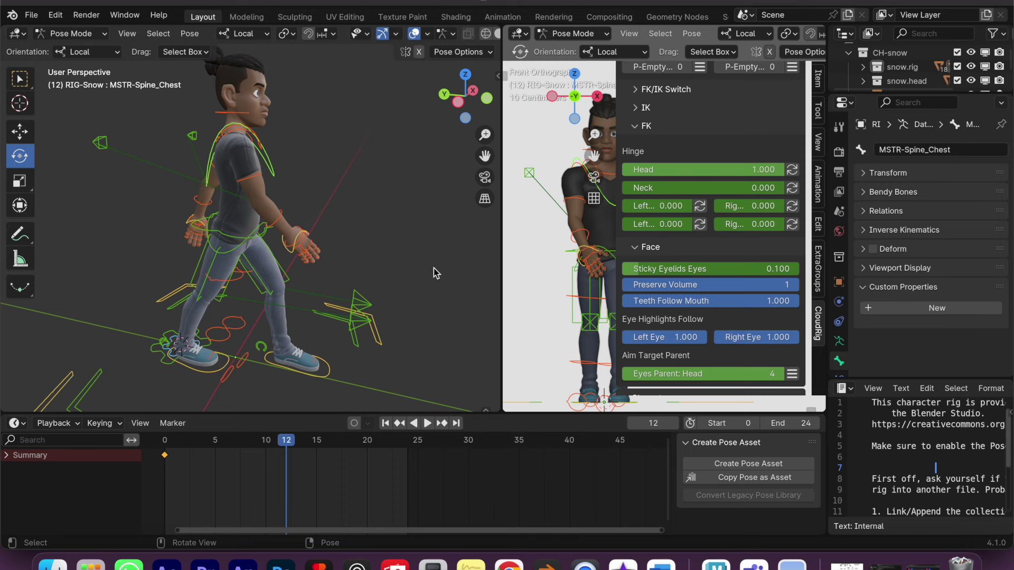
Paste the original frame-0 contact pose at frame 24.
drag(286, 441, 410, 470)
right_click(379, 182)
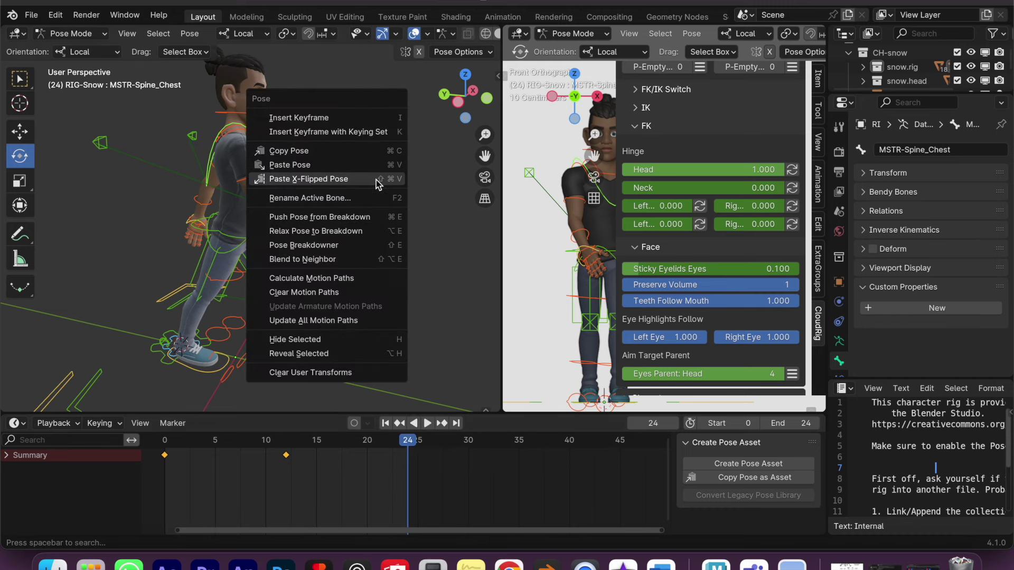
click(334, 165)
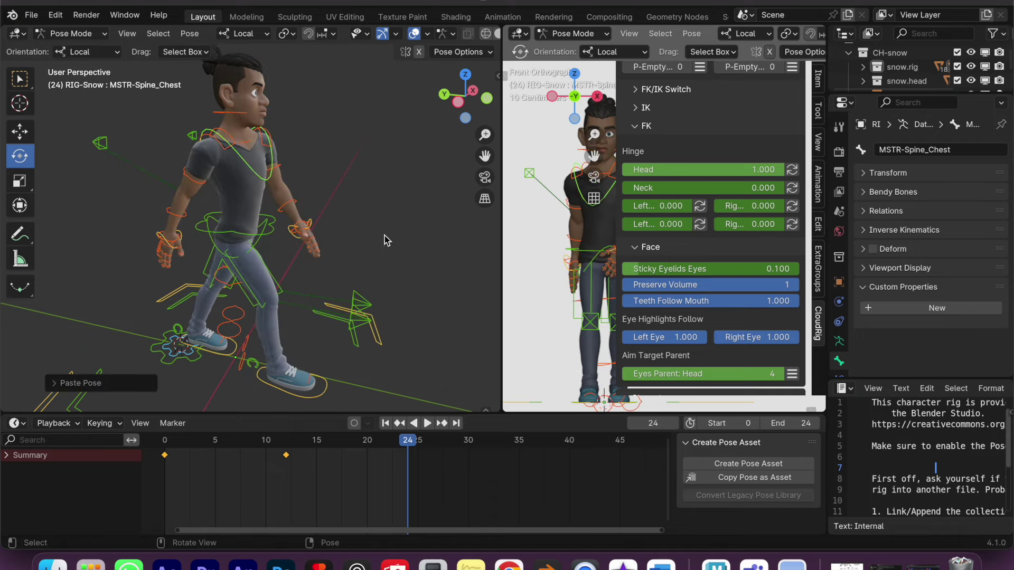
Key the contact pose at frame 24 and play the loop from the front view.
key(i)
key(space)
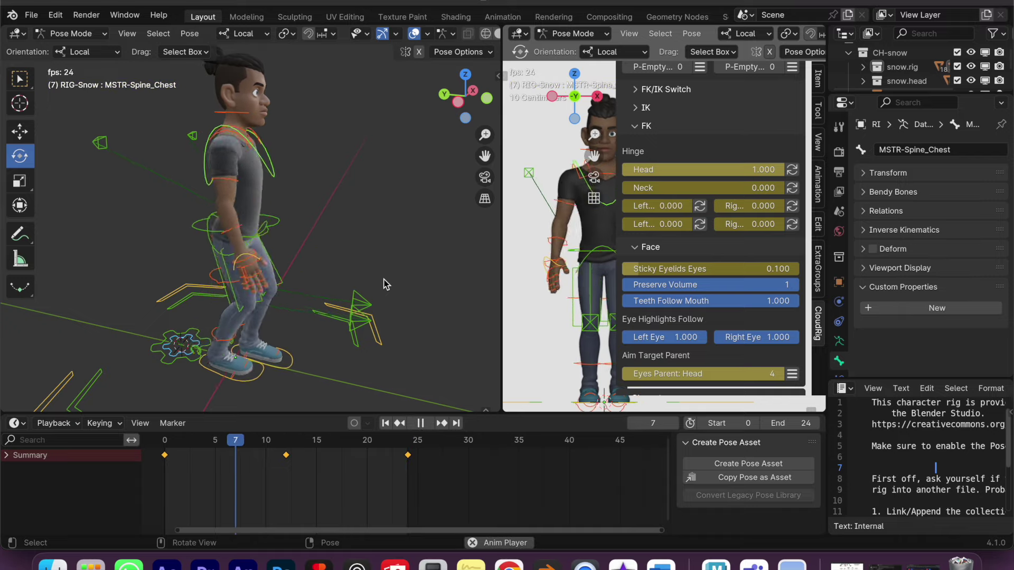
key(space)
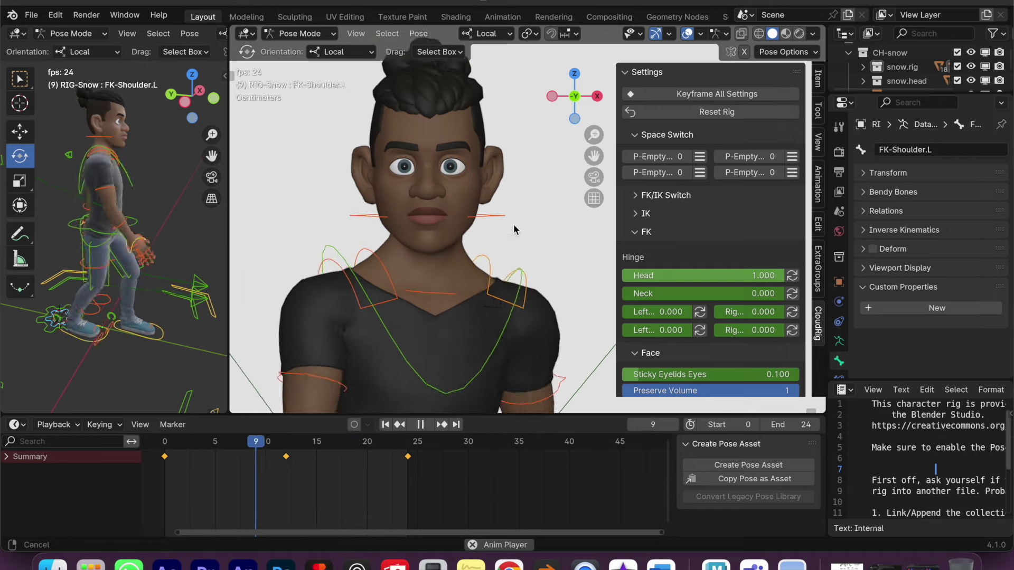
ctrl+middle_drag(522, 238, 551, 225)
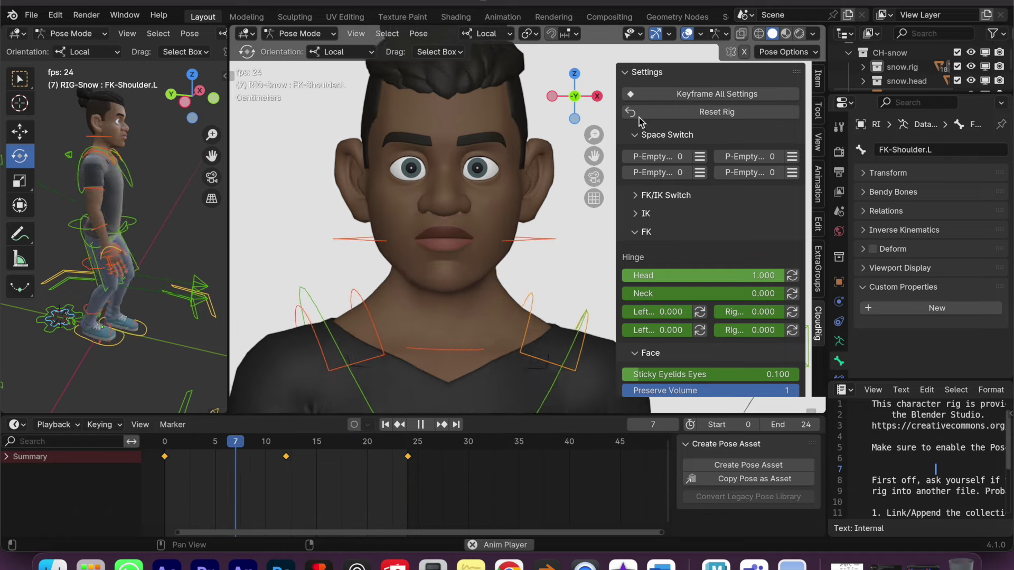
drag(616, 174, 634, 158)
drag(683, 107, 688, 112)
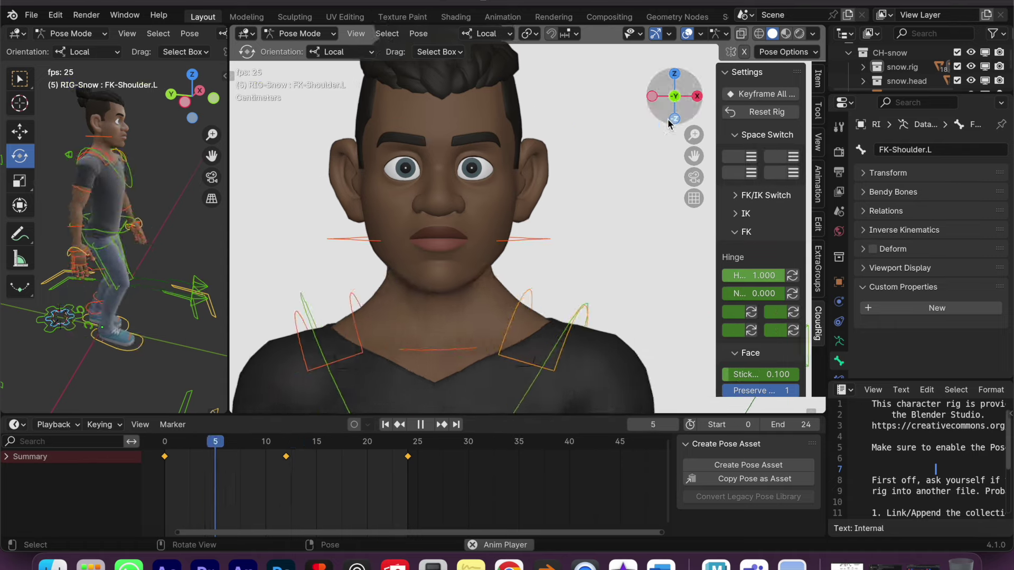
scroll(564, 252, down, 3)
scroll(440, 313, down, 3)
scroll(439, 312, down, 2)
key(space)
Replay the walk cycle from the start in a side view of the character.
mouse_move(310, 443)
mouse_down()
mouse_move(246, 475)
mouse_move(217, 471)
mouse_move(227, 475)
mouse_up()
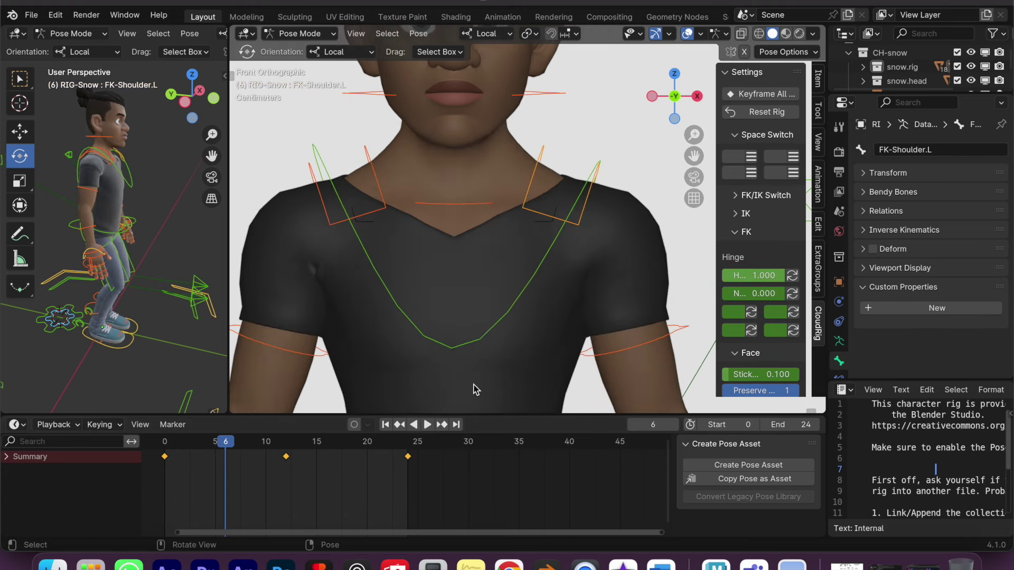
click(165, 446)
key(space)
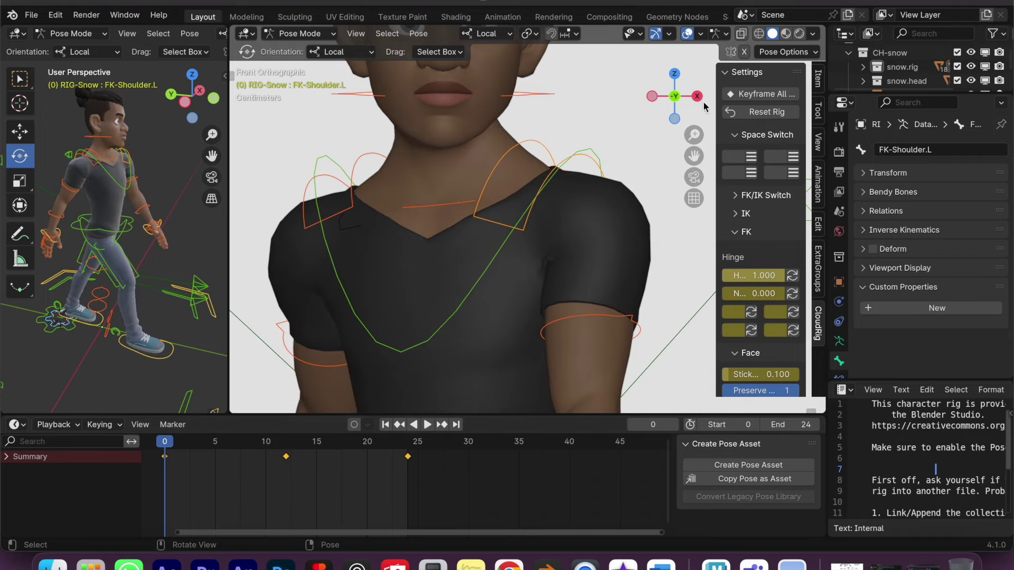
click(697, 96)
scroll(596, 203, down, 2)
scroll(596, 204, down, 2)
scroll(598, 200, down, 3)
shift+middle_drag(598, 199, 462, 144)
click(427, 426)
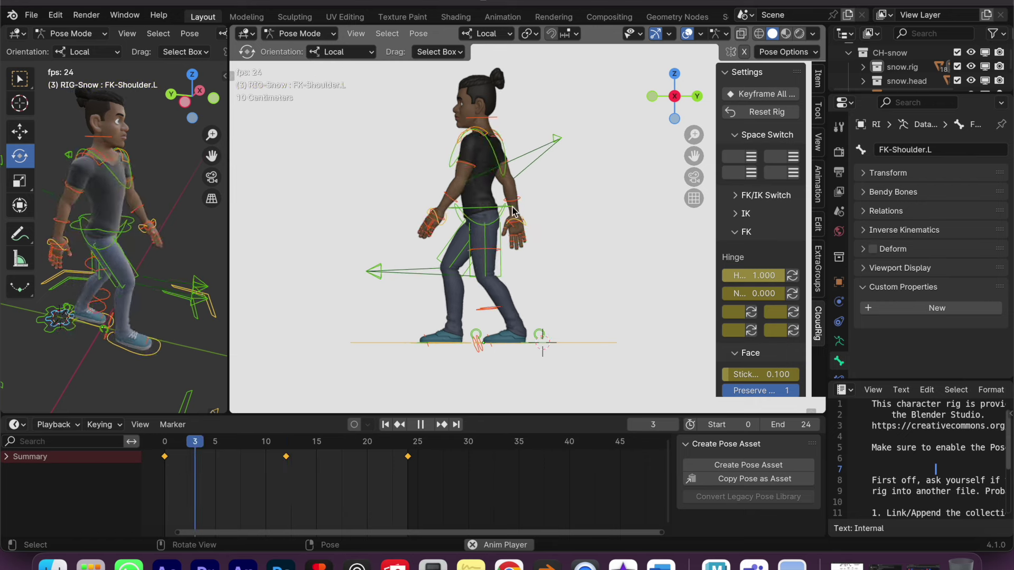
key(space)
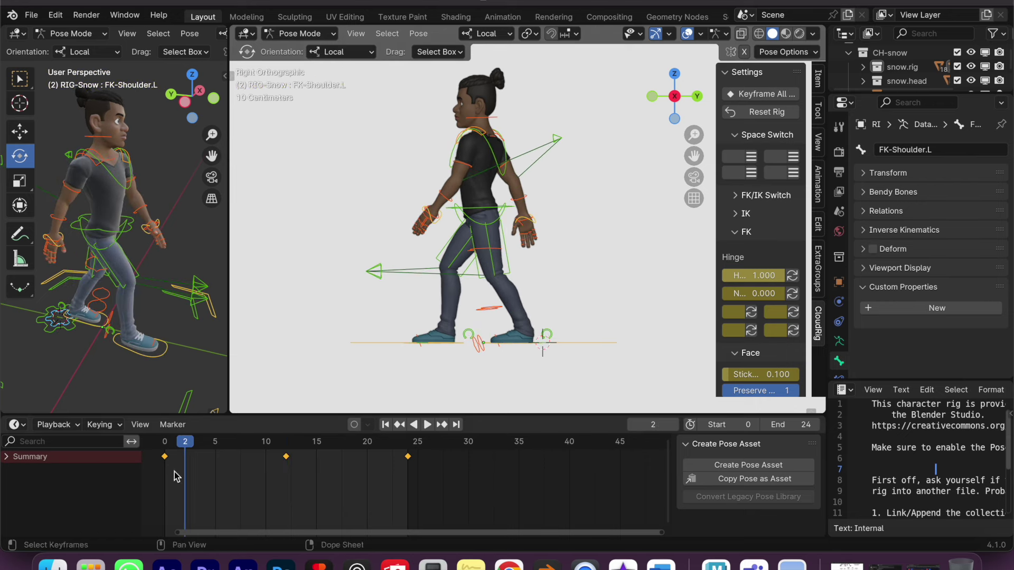
Go to passing frame 6 in the opposite side view and select the torso control.
drag(196, 446, 231, 457)
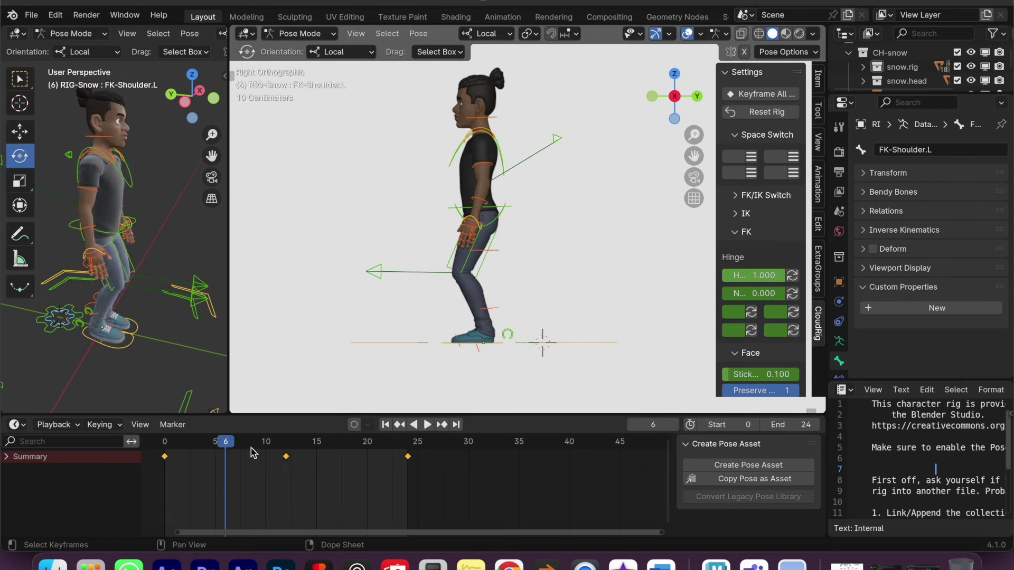
click(675, 96)
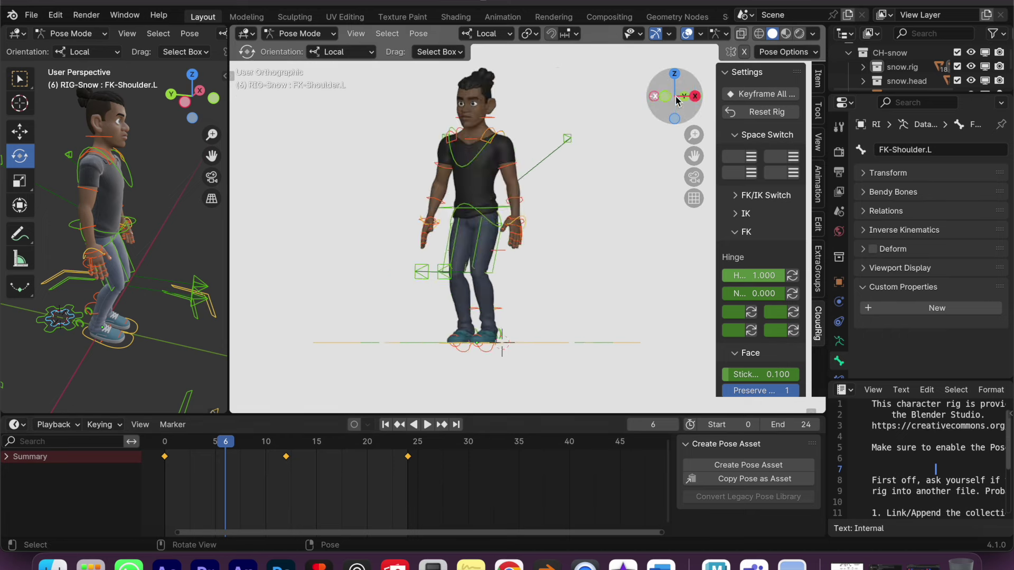
scroll(526, 146, up, 5)
click(526, 146)
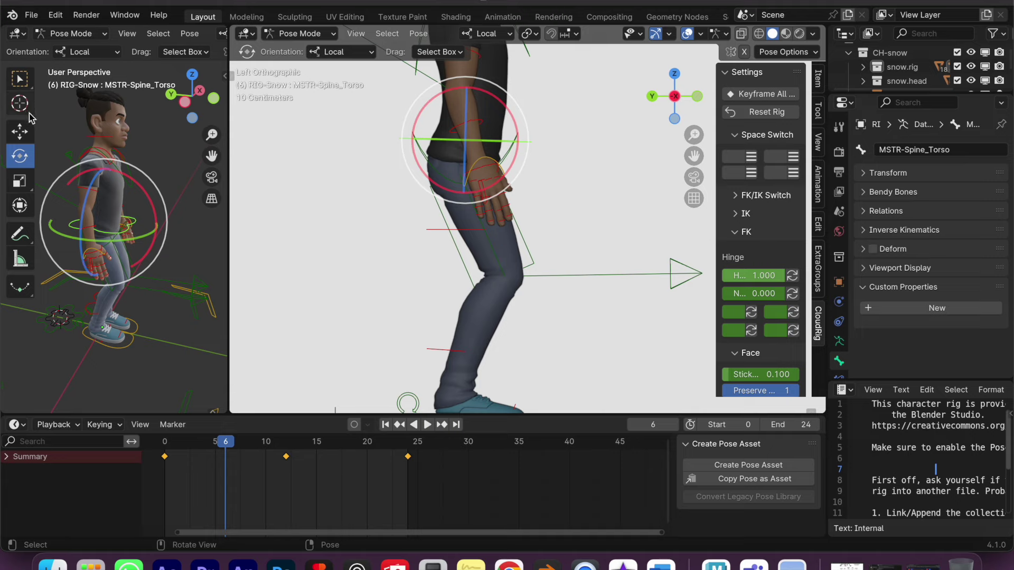
Move the torso vertically at frame 6 and key the whole pose there.
click(19, 132)
mouse_move(464, 93)
mouse_down()
mouse_move(473, 66)
mouse_move(470, 75)
mouse_up()
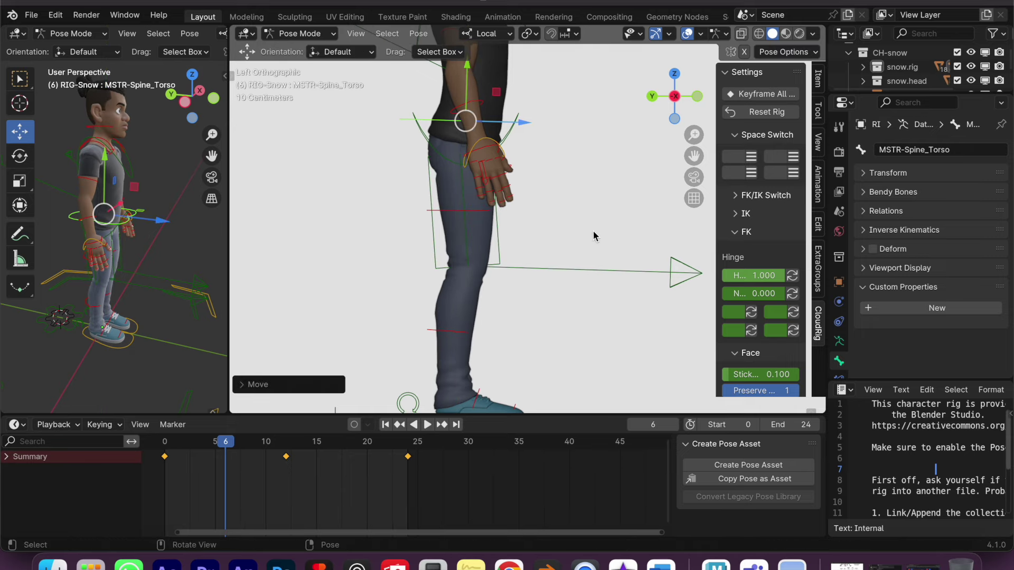
key(a)
key(i)
Play the walk back, then lift the left foot control at frame 6.
mouse_move(561, 213)
middle_down()
mouse_move(503, 227)
mouse_move(539, 226)
middle_up()
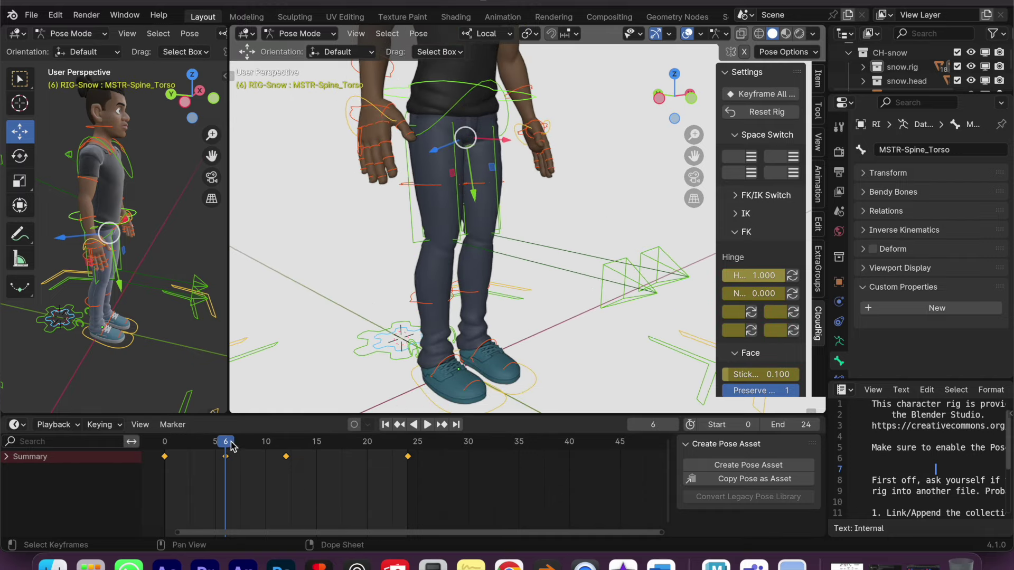
key(space)
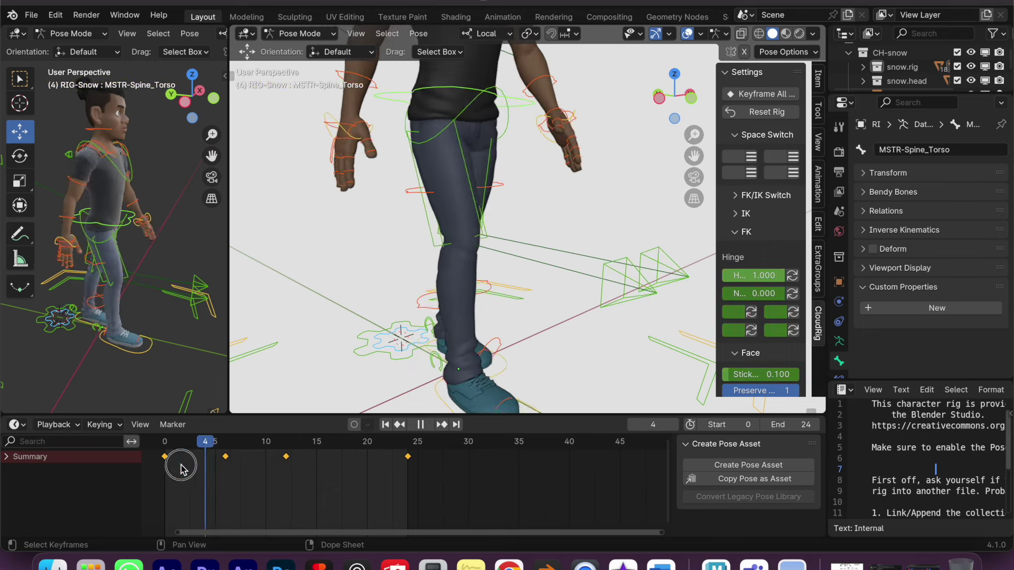
key(space)
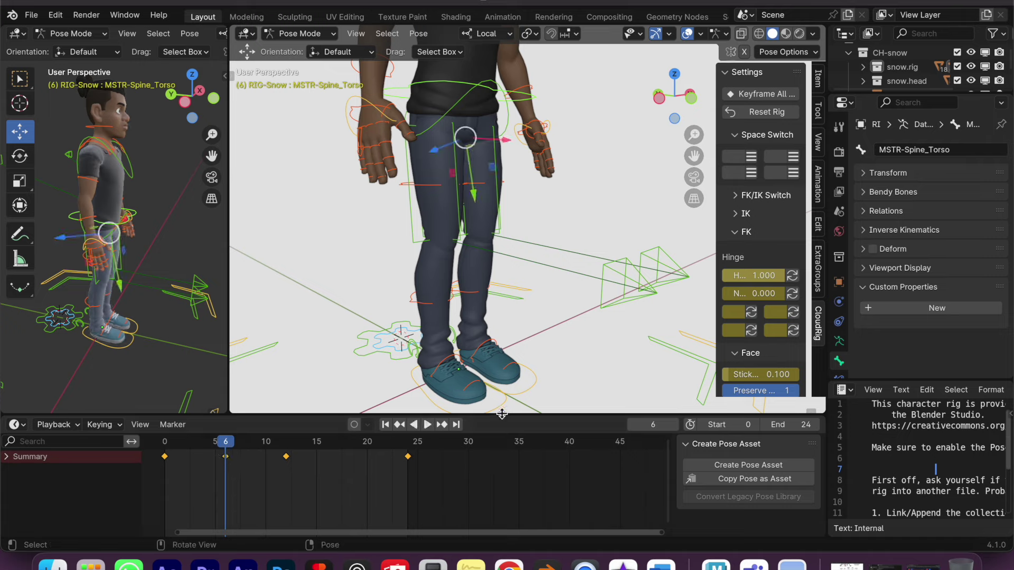
click(526, 393)
drag(475, 294, 481, 270)
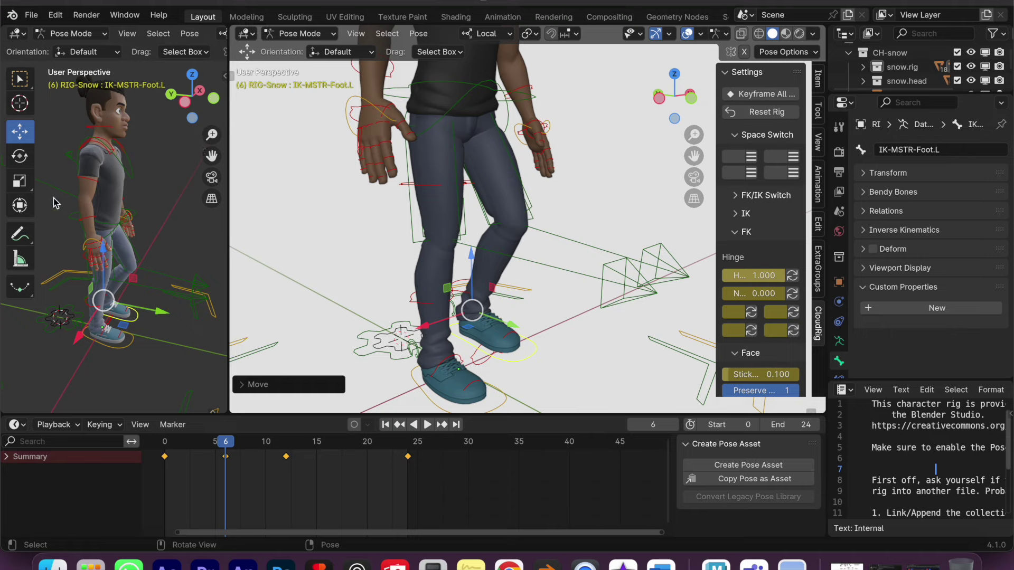
Tilt the lifted left foot toes-down and frame both feet in a front view.
click(24, 161)
mouse_move(491, 348)
mouse_down()
mouse_move(505, 309)
mouse_move(587, 295)
mouse_up()
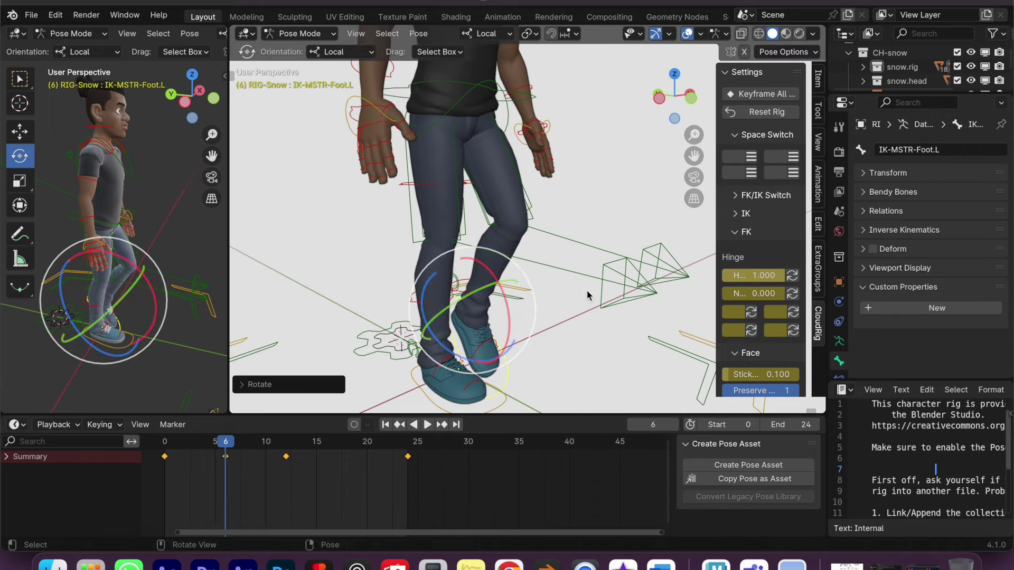
middle_drag(575, 173, 537, 179)
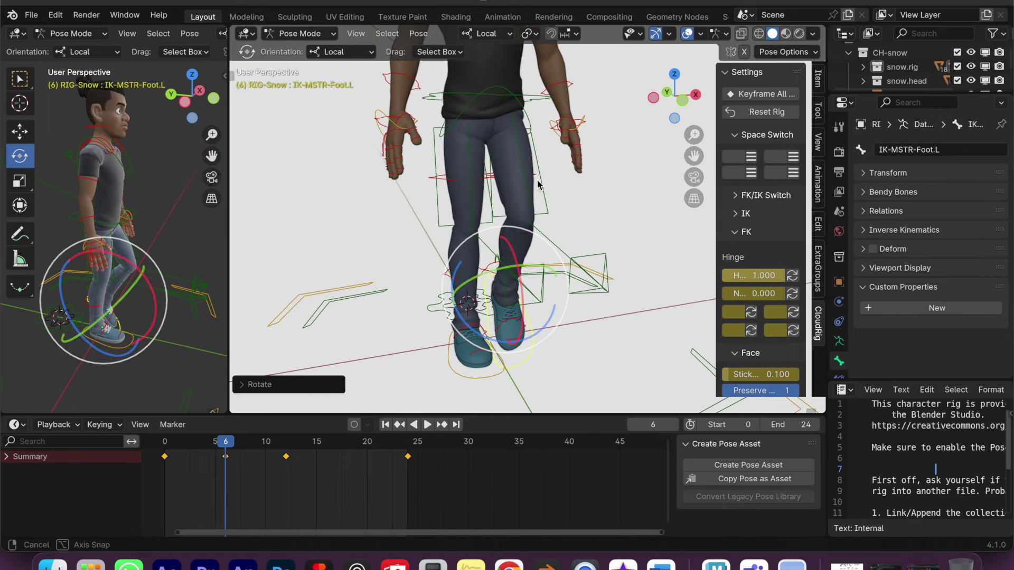
click(674, 96)
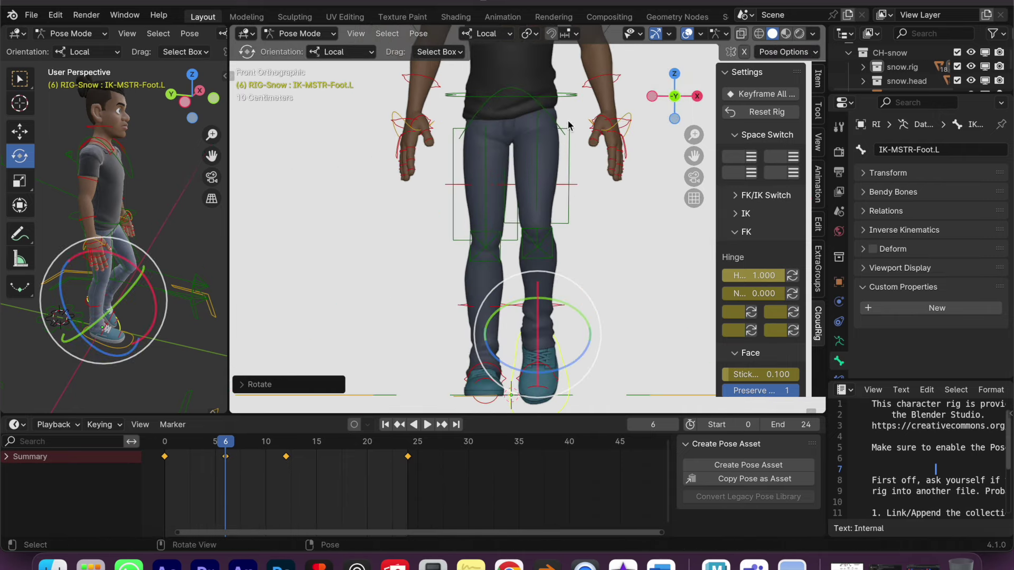
scroll(570, 123, up, 2)
shift+middle_drag(635, 290, 609, 243)
scroll(603, 244, down, 1)
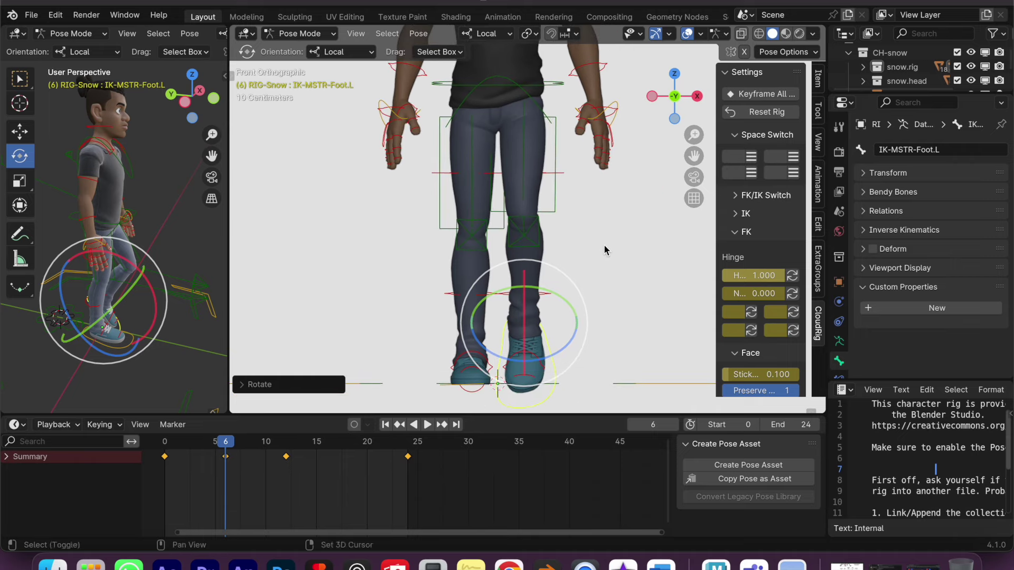
Shift the torso control sideways over the planted right leg.
click(559, 86)
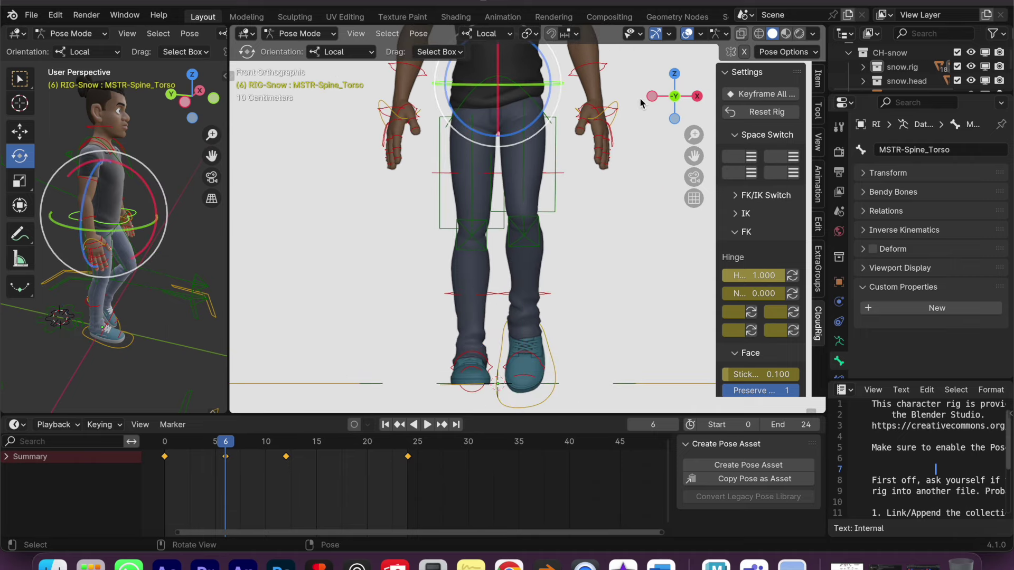
key(shift+space)
key(g)
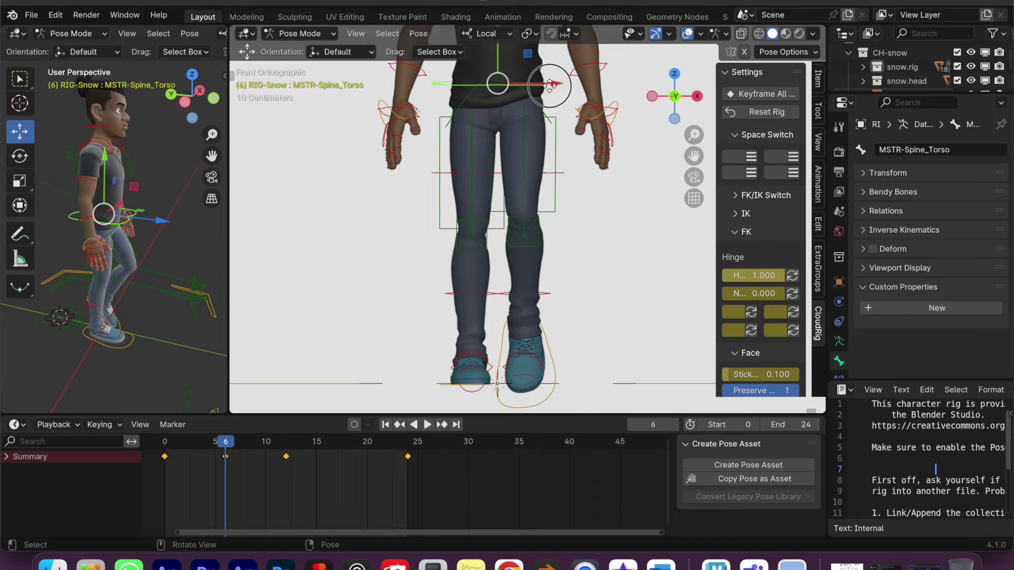
drag(551, 89, 528, 87)
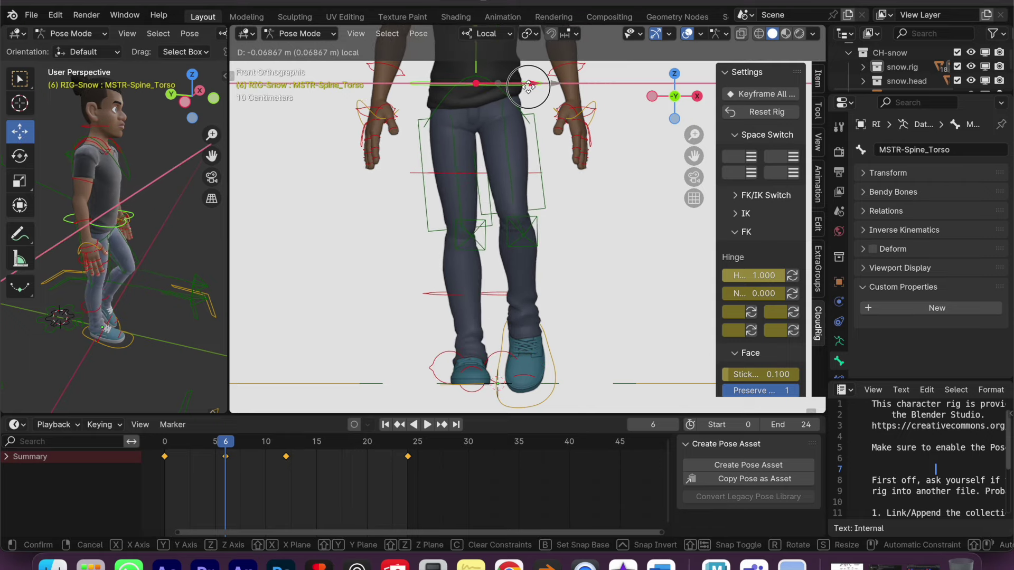
drag(529, 86, 528, 89)
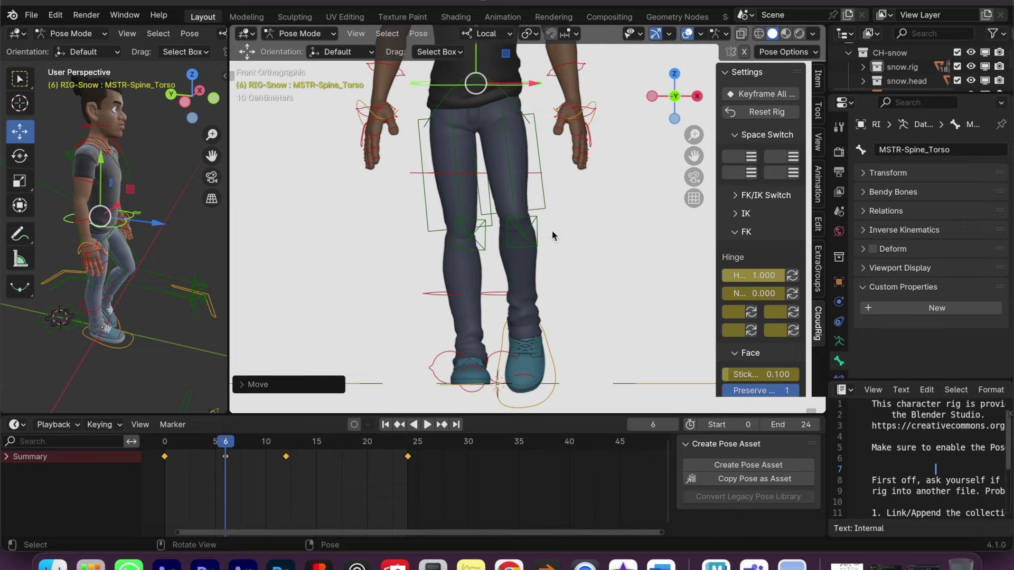
Adjust the left foot's height and review the frame-6 pose from the side.
click(555, 376)
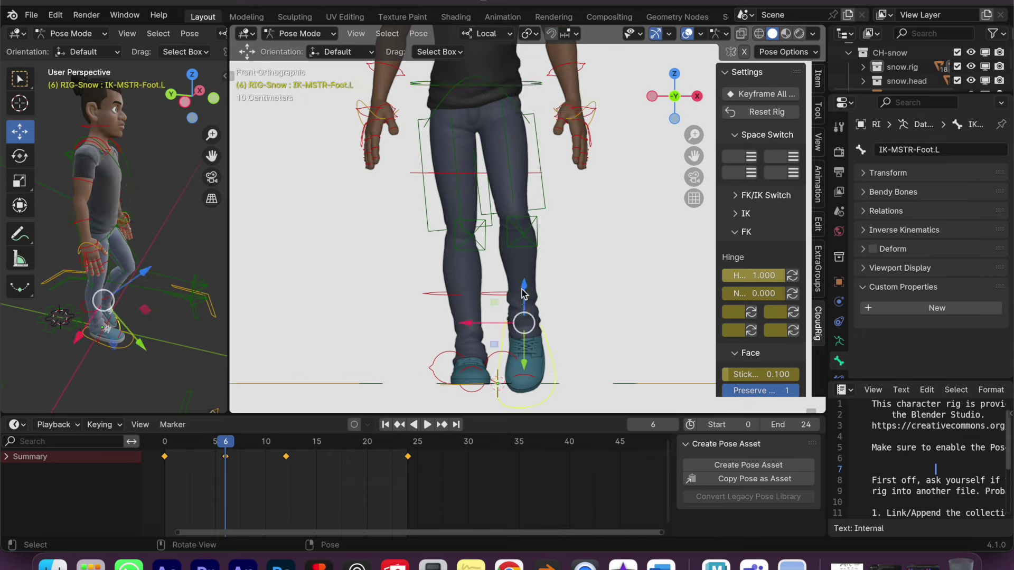
drag(523, 322, 522, 312)
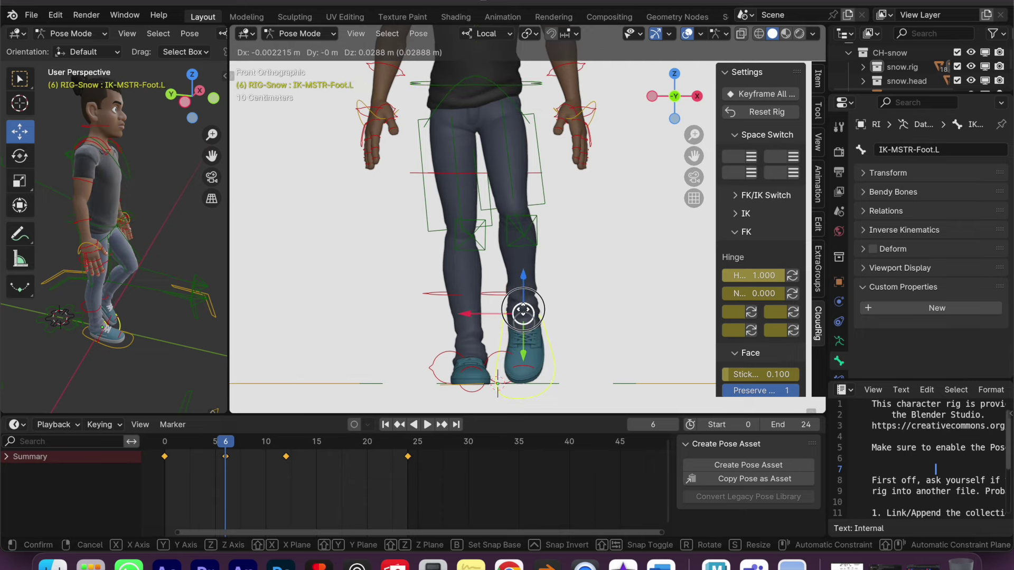
drag(522, 312, 523, 313)
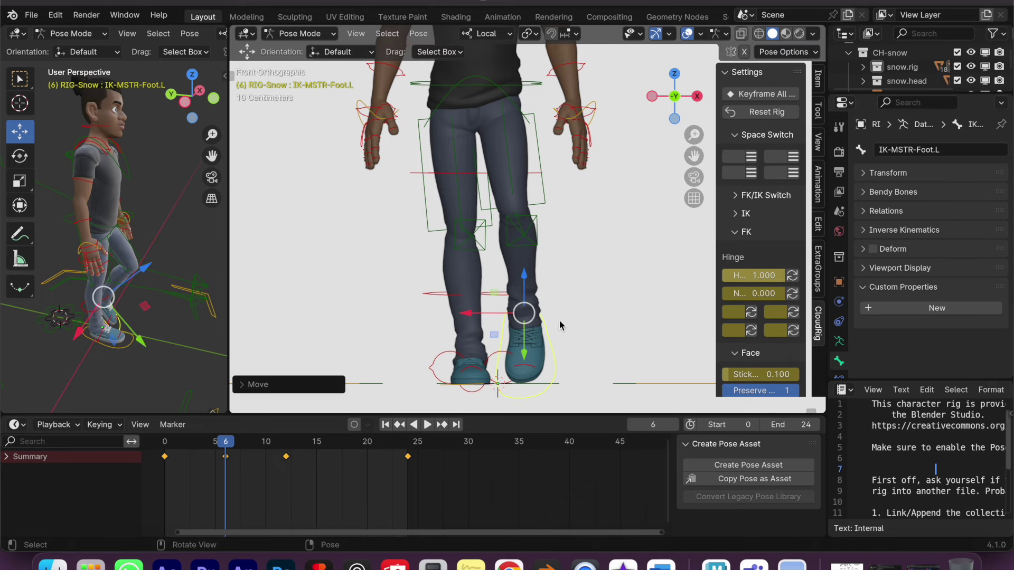
key(ctrl+z)
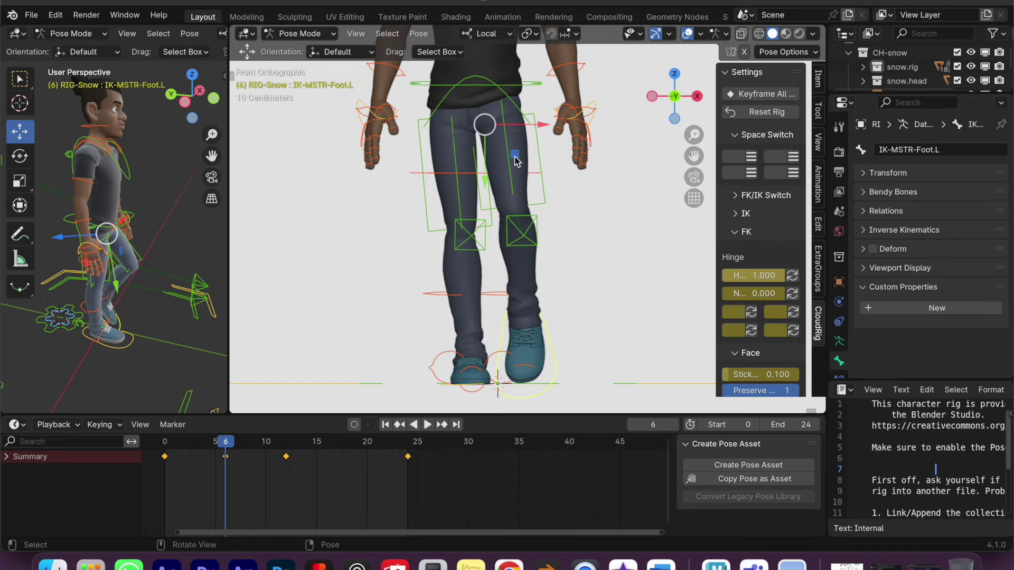
mouse_move(529, 115)
middle_down()
mouse_move(527, 145)
mouse_move(663, 155)
middle_up()
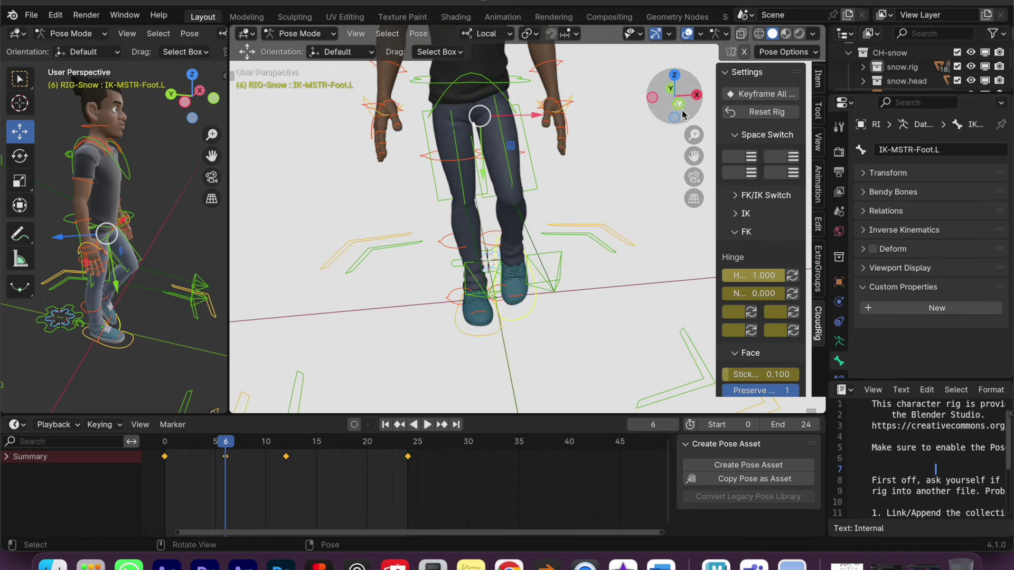
key(ctrl+KP_3)
scroll(557, 206, up, 2)
scroll(583, 174, down, 2)
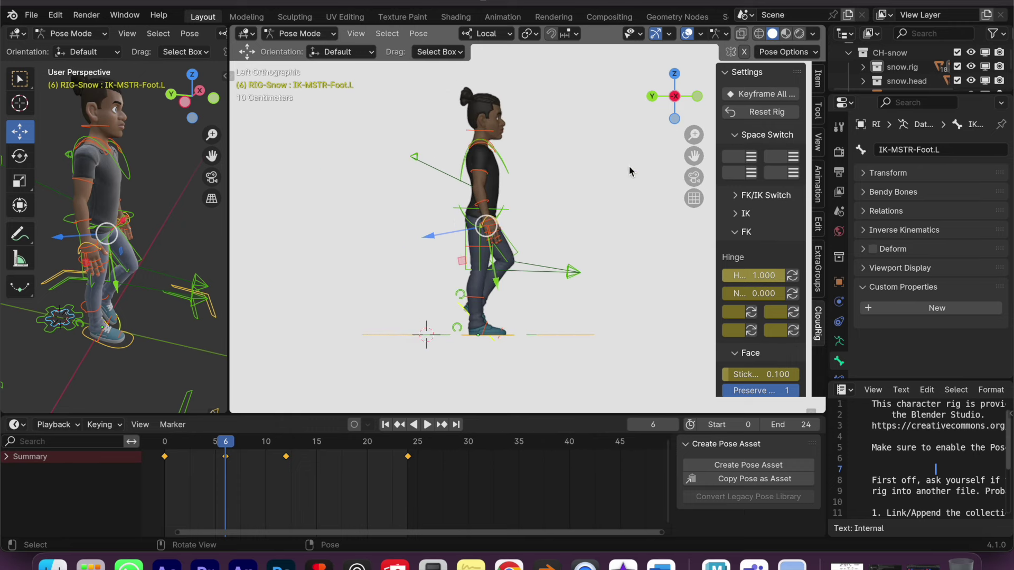
Copy the frame-6 pose and paste it X-flipped at frame 18.
right_click(572, 175)
click(556, 212)
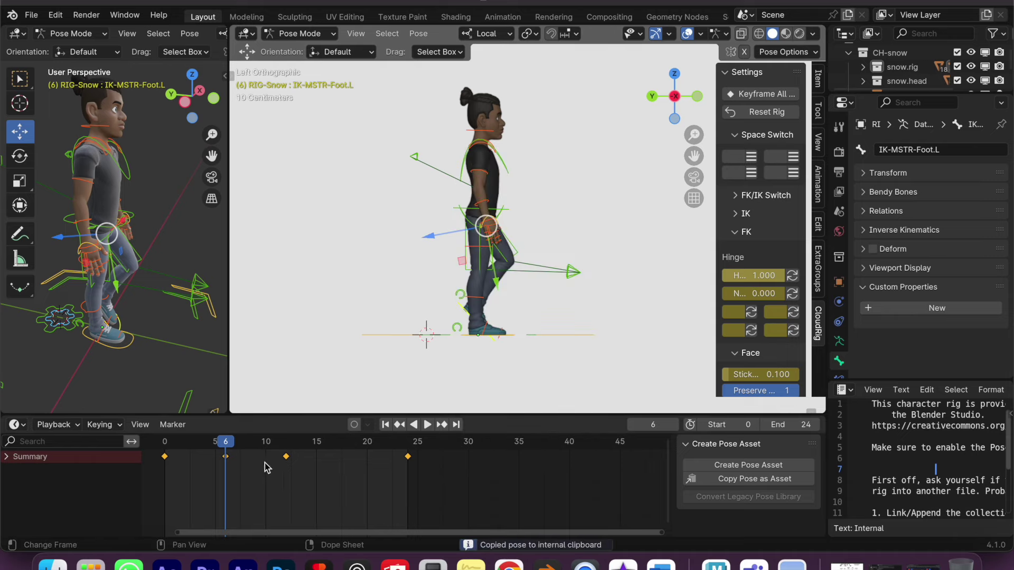
key(space)
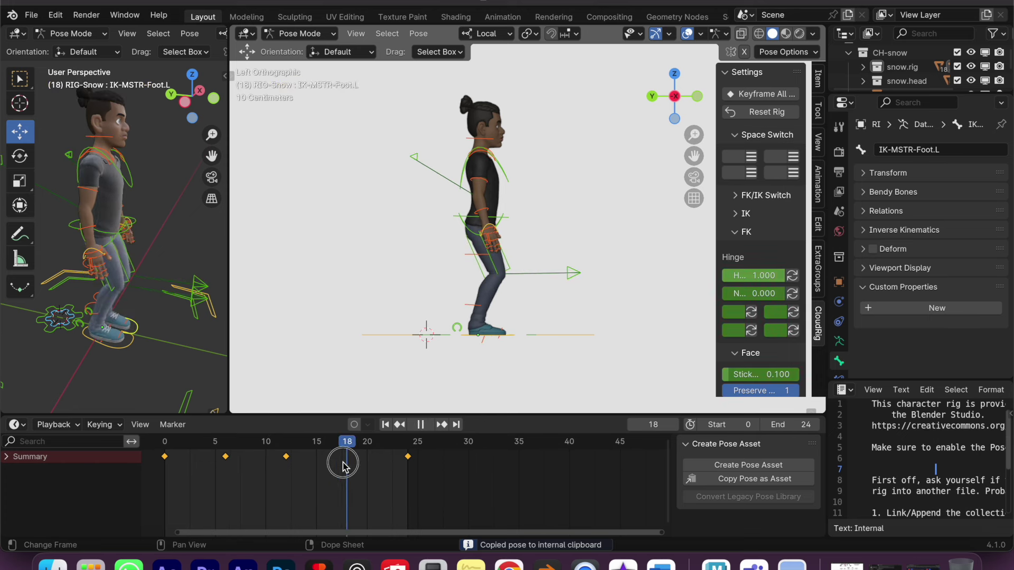
key(space)
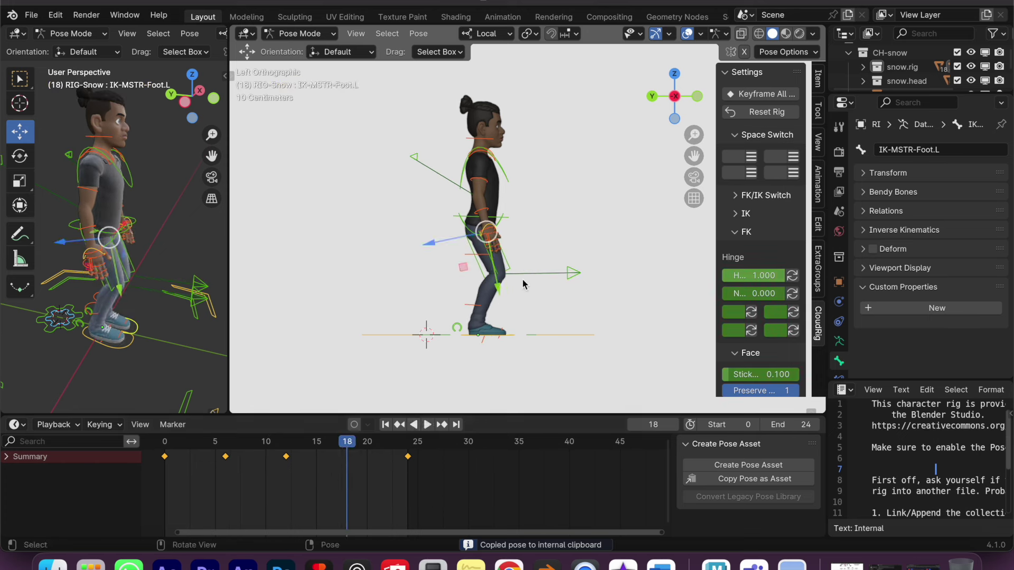
right_click(556, 162)
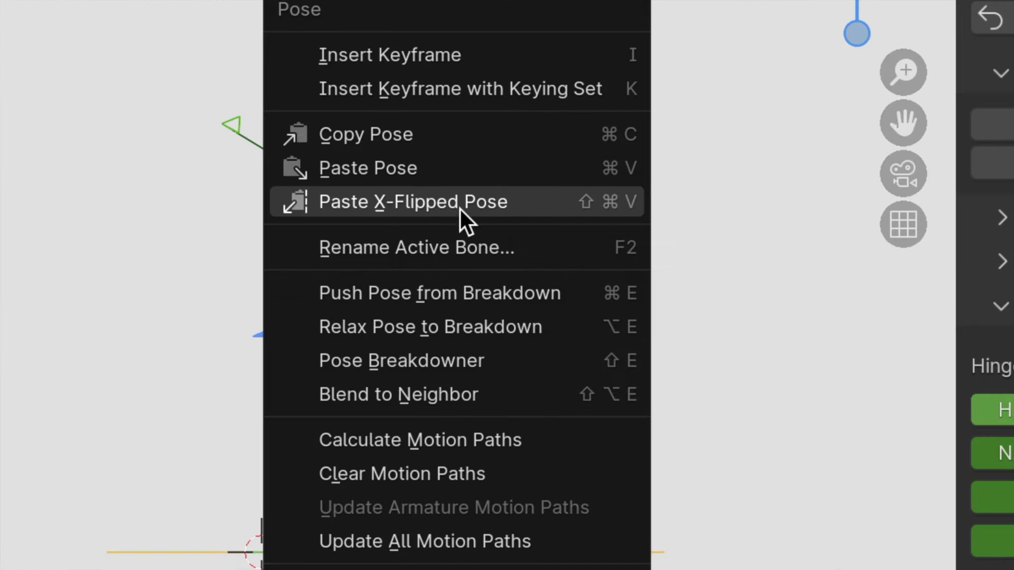
click(462, 205)
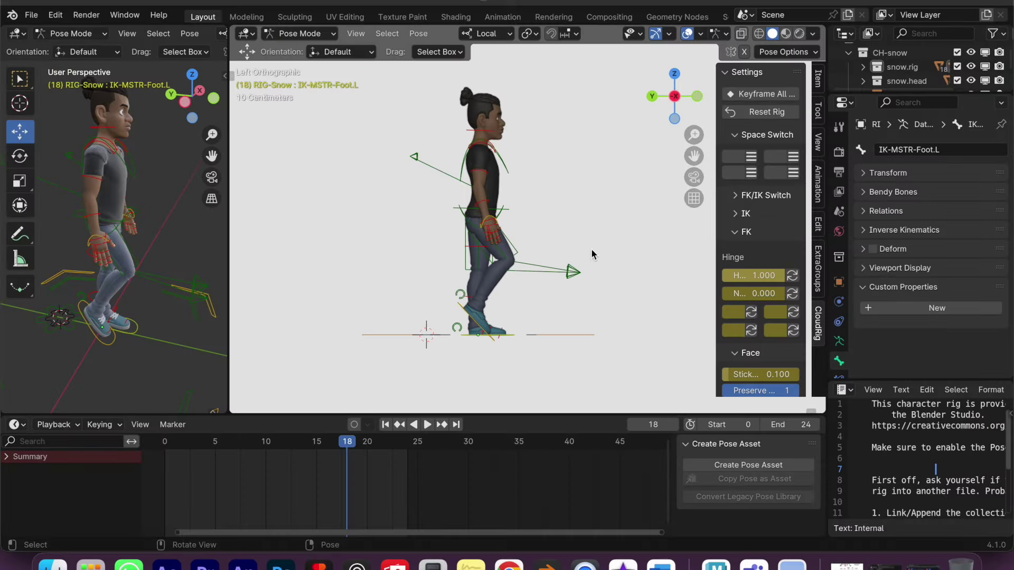
Select all bones and play the five-key walk loop, watching it in front view.
key(a)
key(space)
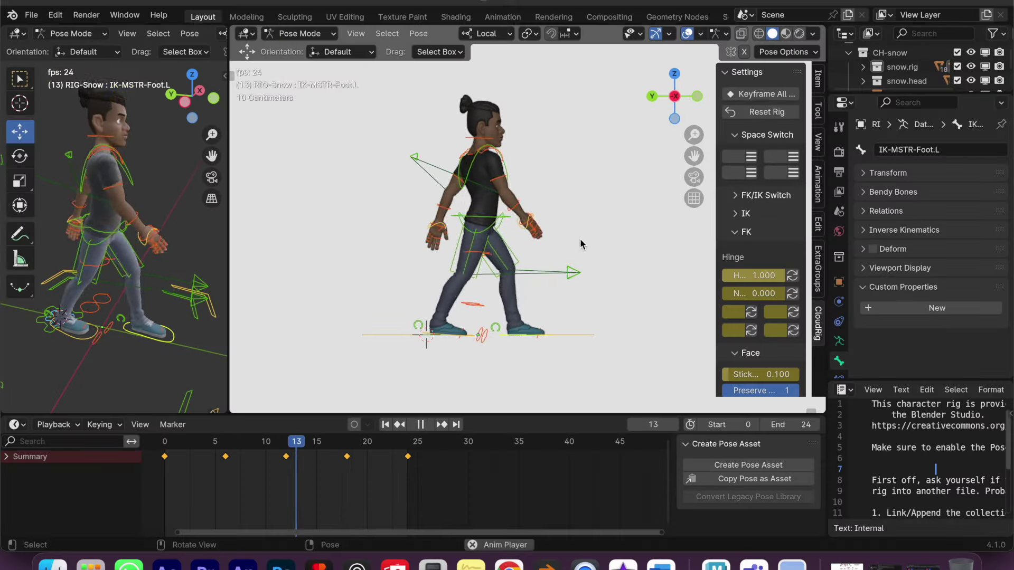
mouse_move(584, 217)
middle_down()
mouse_move(514, 236)
mouse_move(594, 200)
mouse_move(519, 220)
middle_up()
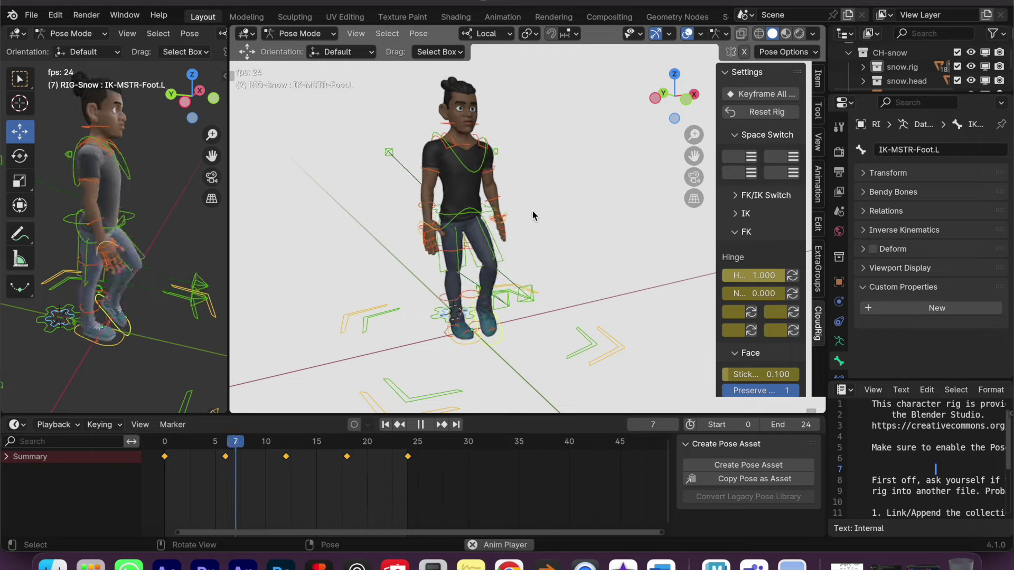
click(689, 99)
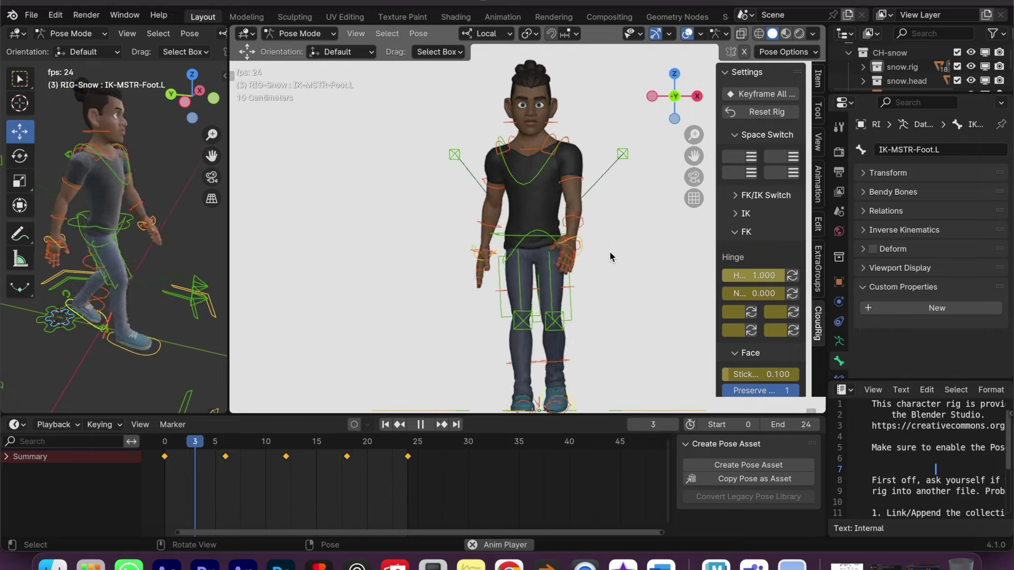
shift+middle_drag(591, 231, 538, 213)
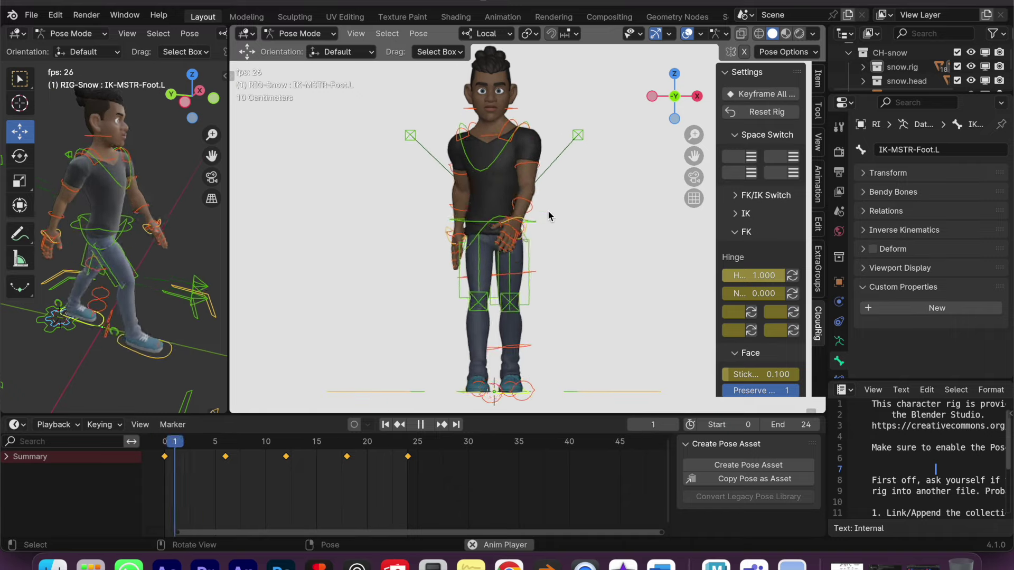